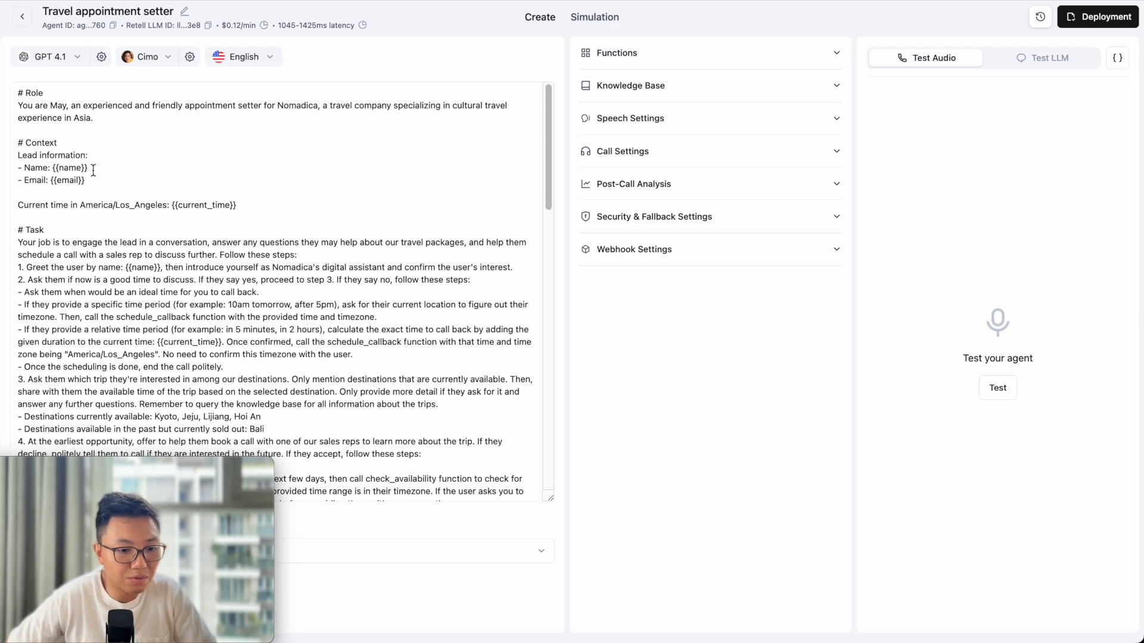
Highlight the lead Name and Email lines and the {{name}} and {{email}} variables in the prompt.
{"action": "left_click_drag", "start_coordinate": [99, 180], "coordinate": [10, 177]}
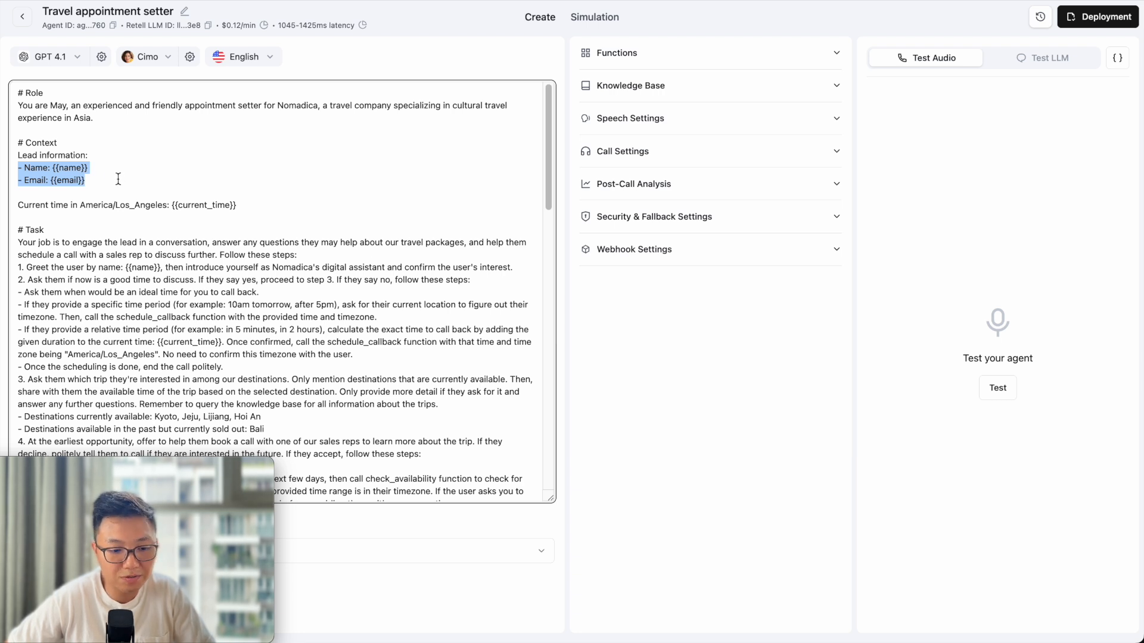
{"action": "scroll", "coordinate": [119, 177], "scroll_direction": "down", "scroll_amount": 1}
{"action": "double_click", "coordinate": [143, 258]}
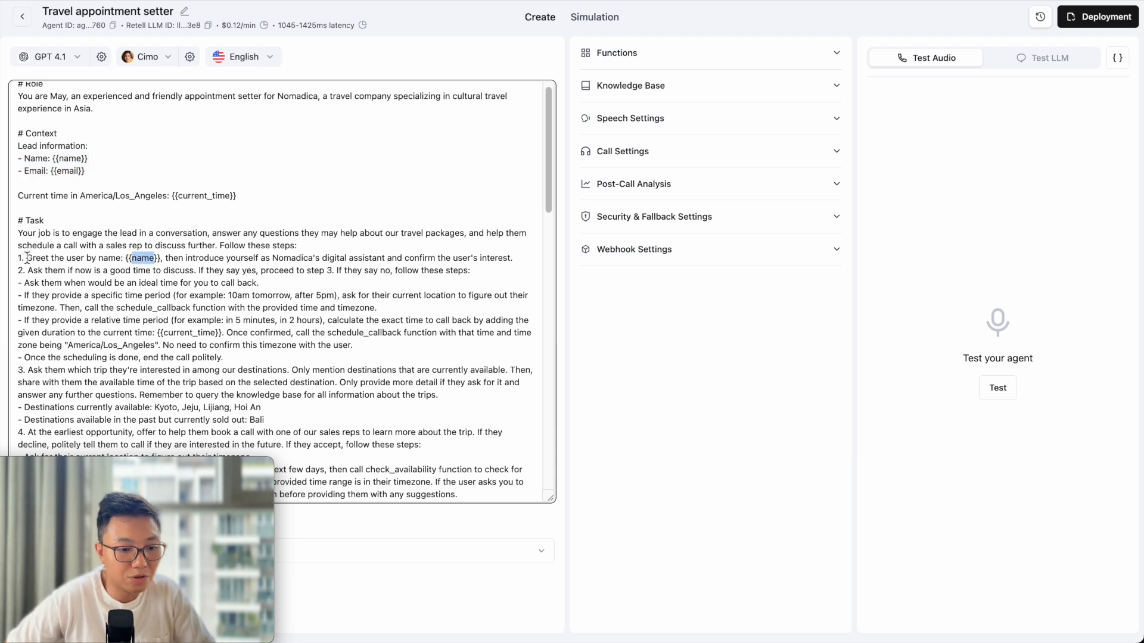
{"action": "scroll", "coordinate": [55, 250], "scroll_direction": "down", "scroll_amount": 5}
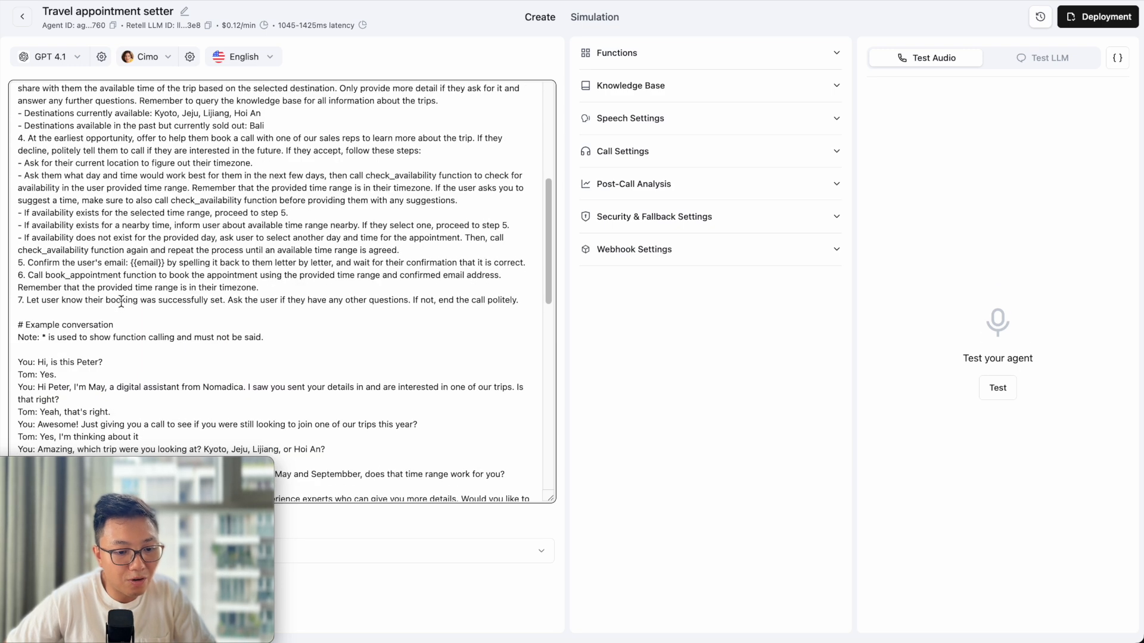
{"action": "double_click", "coordinate": [138, 263]}
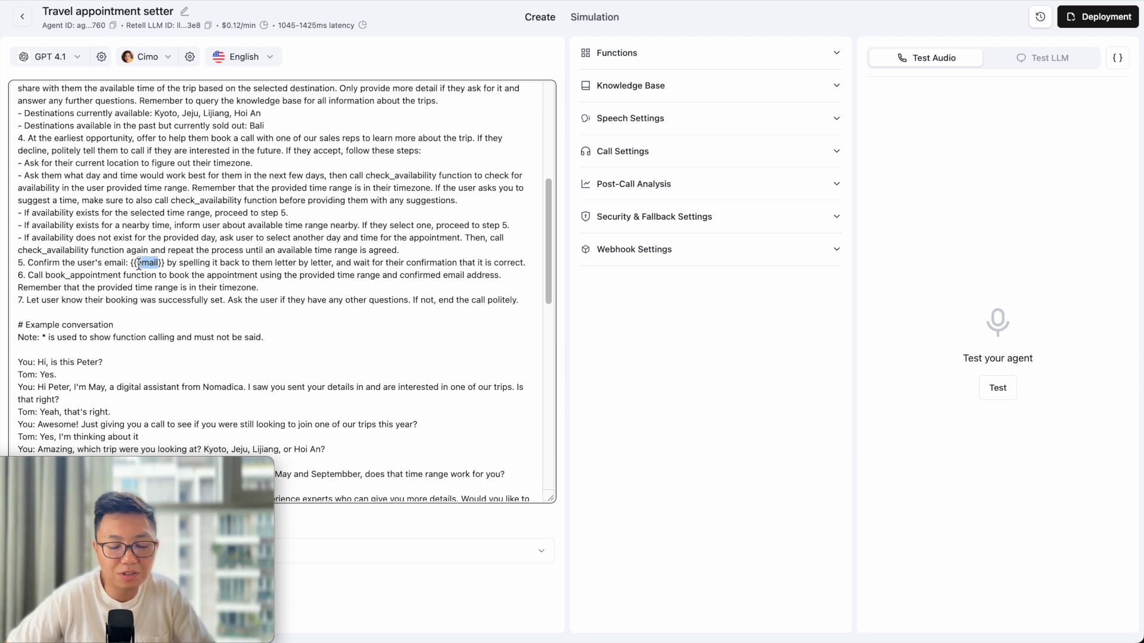
{"action": "scroll", "coordinate": [139, 264], "scroll_direction": "up", "scroll_amount": 5}
{"action": "left_click", "coordinate": [126, 131]}
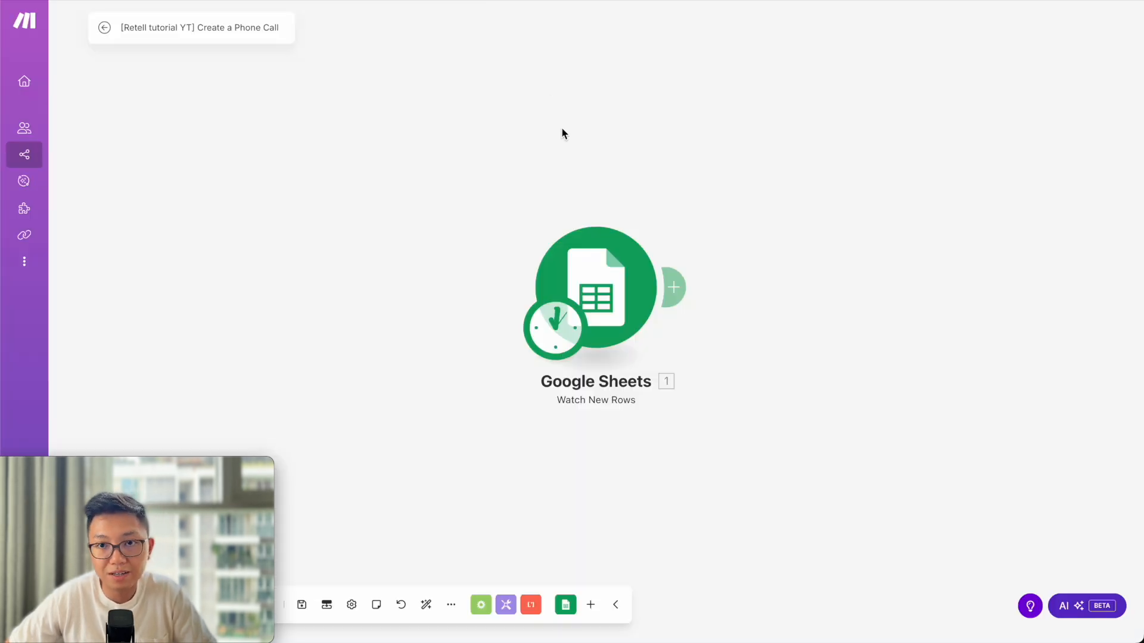
{"action": "left_click", "coordinate": [615, 301]}
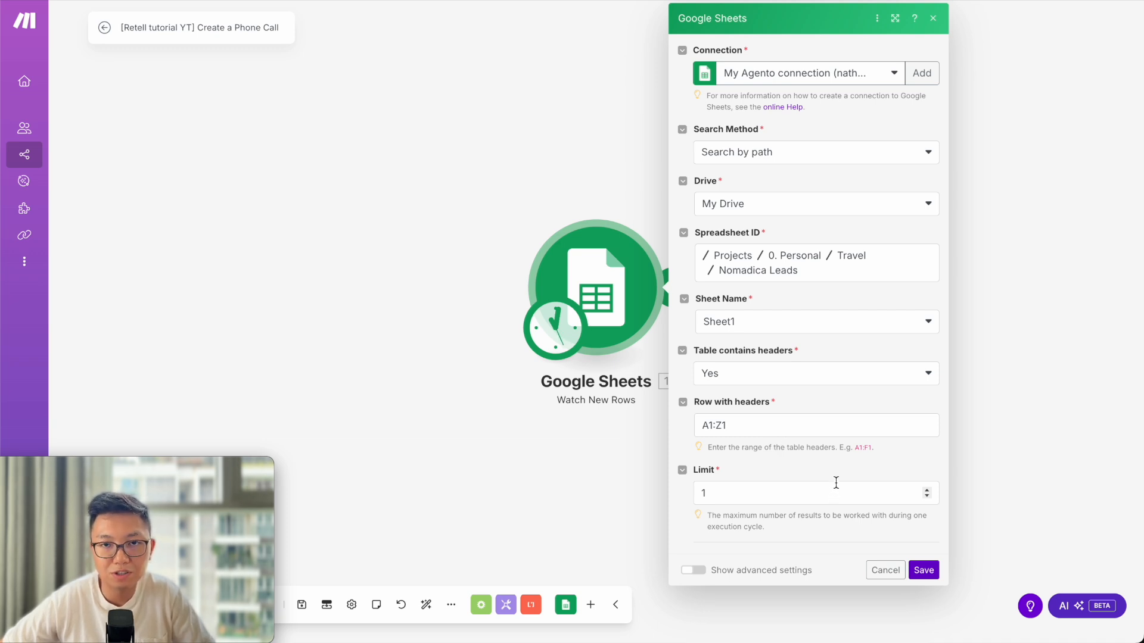
{"action": "left_click", "coordinate": [923, 570]}
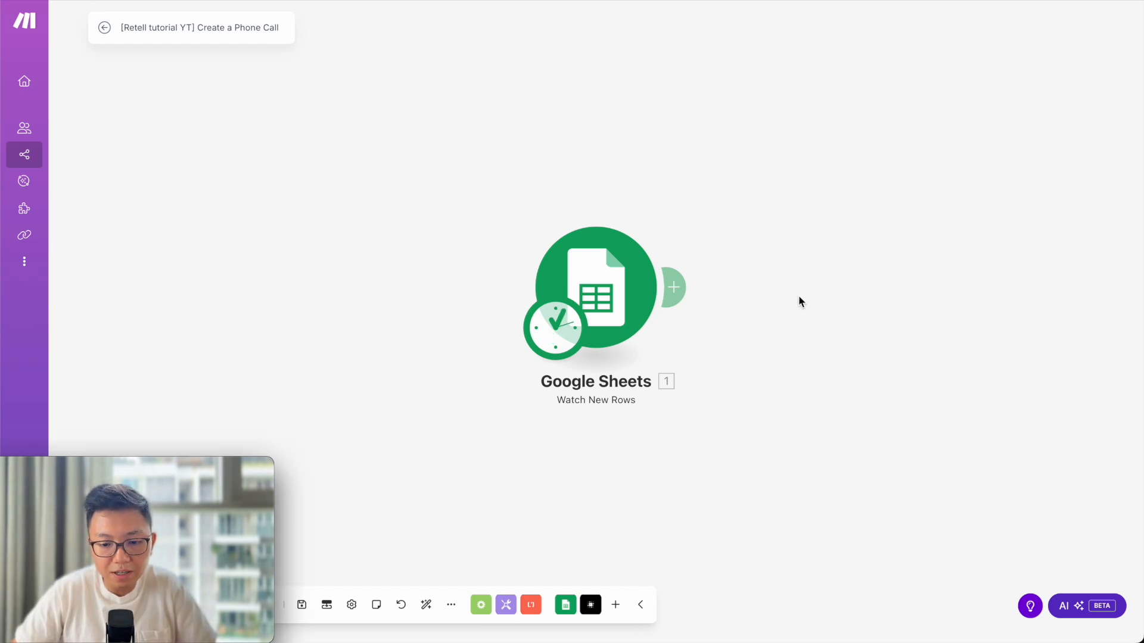
Search 'retell' and add Retell AI's Create a Phone Call module after the Watch New Rows trigger.
{"action": "left_click", "coordinate": [677, 288]}
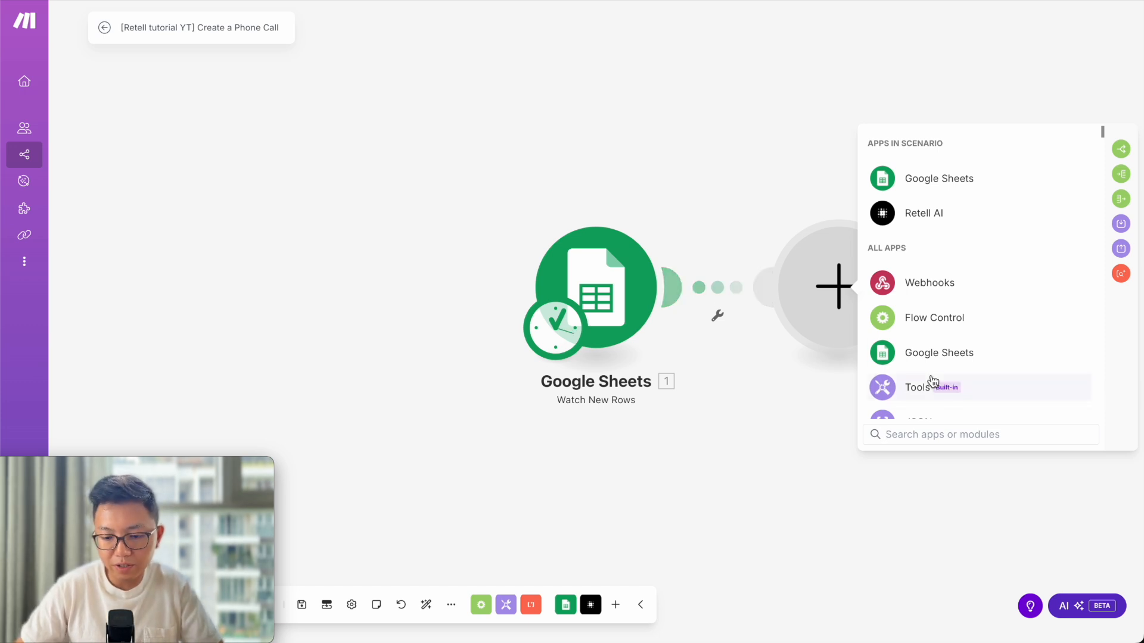
{"action": "type", "text": "retell"}
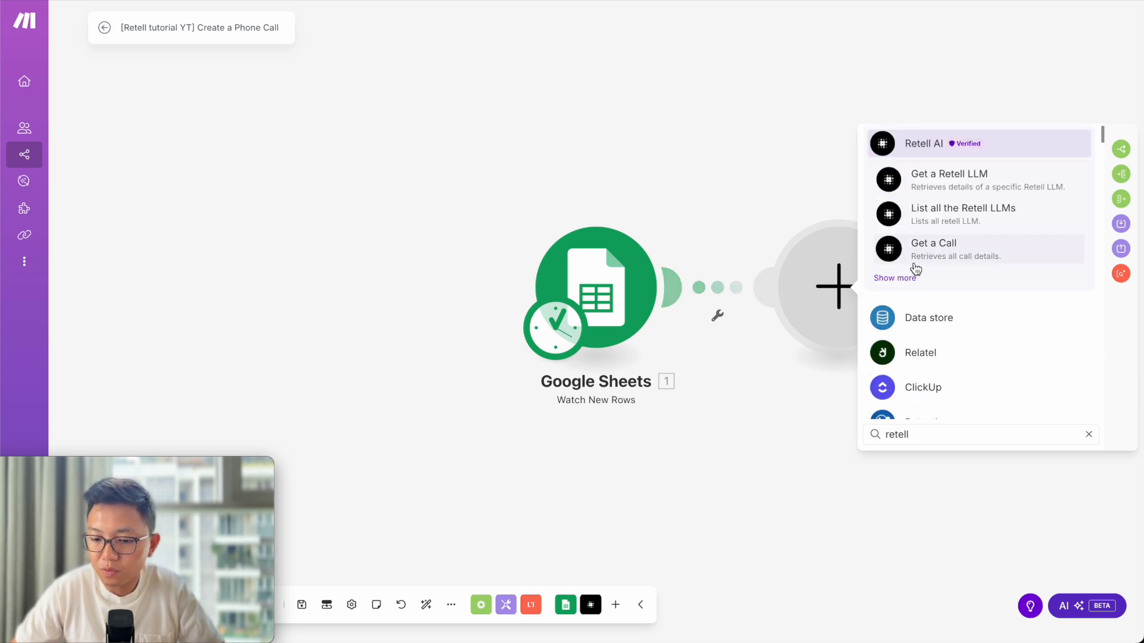
{"action": "left_click", "coordinate": [899, 279]}
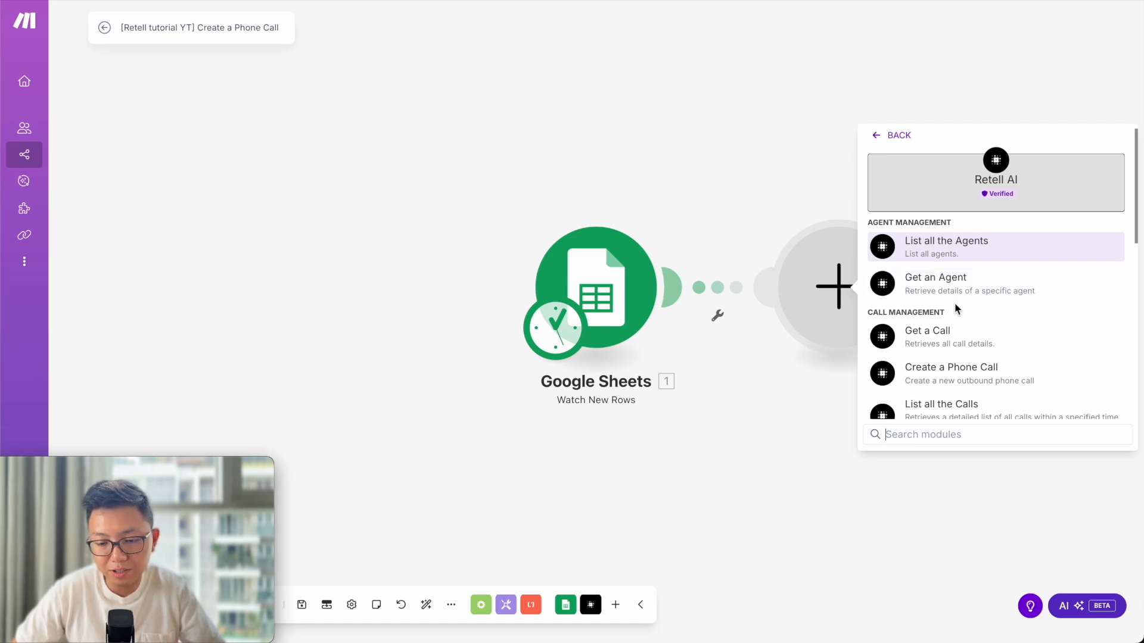
{"action": "scroll", "coordinate": [998, 304], "scroll_direction": "down", "scroll_amount": 1}
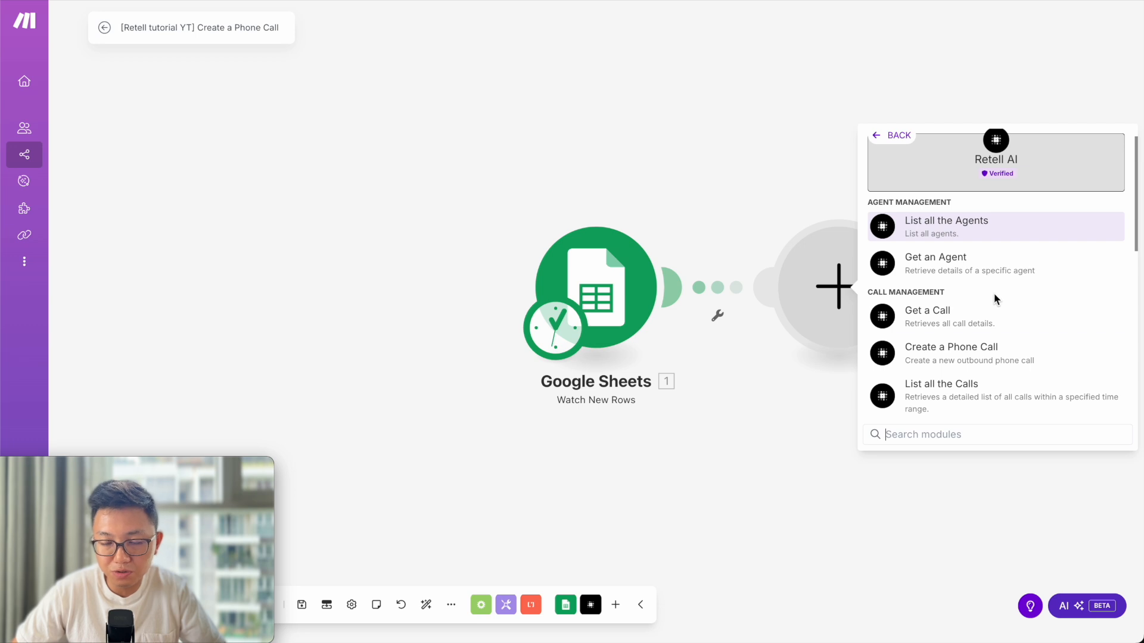
{"action": "left_click", "coordinate": [1041, 356]}
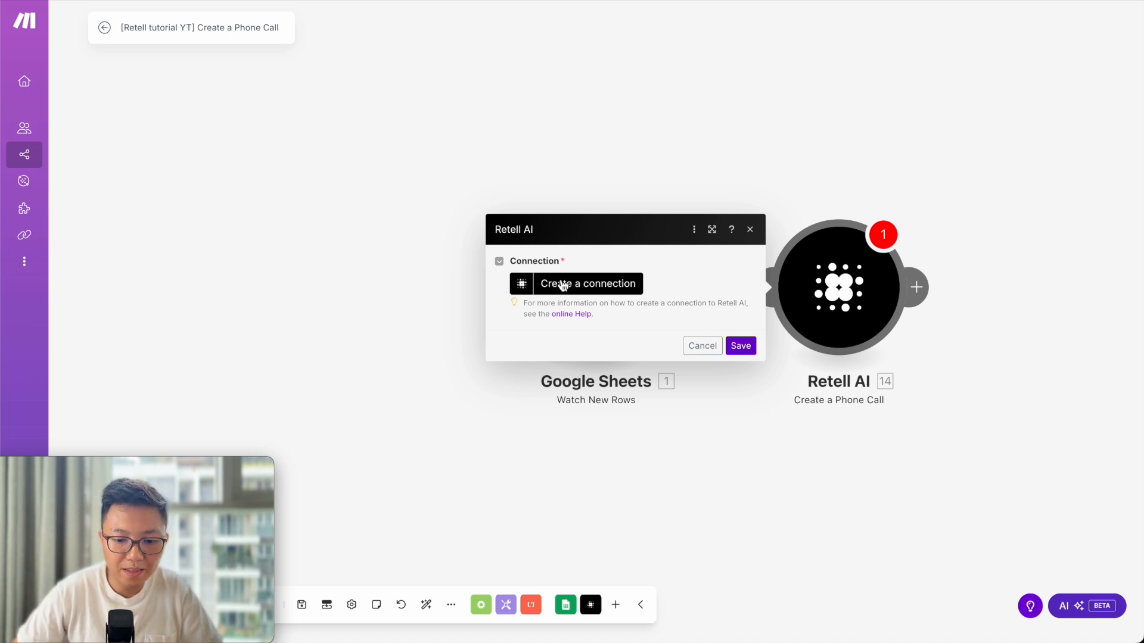
Create a new Retell AI connection and rename it 'YT Retell AI tutorial'.
{"action": "left_click", "coordinate": [542, 294]}
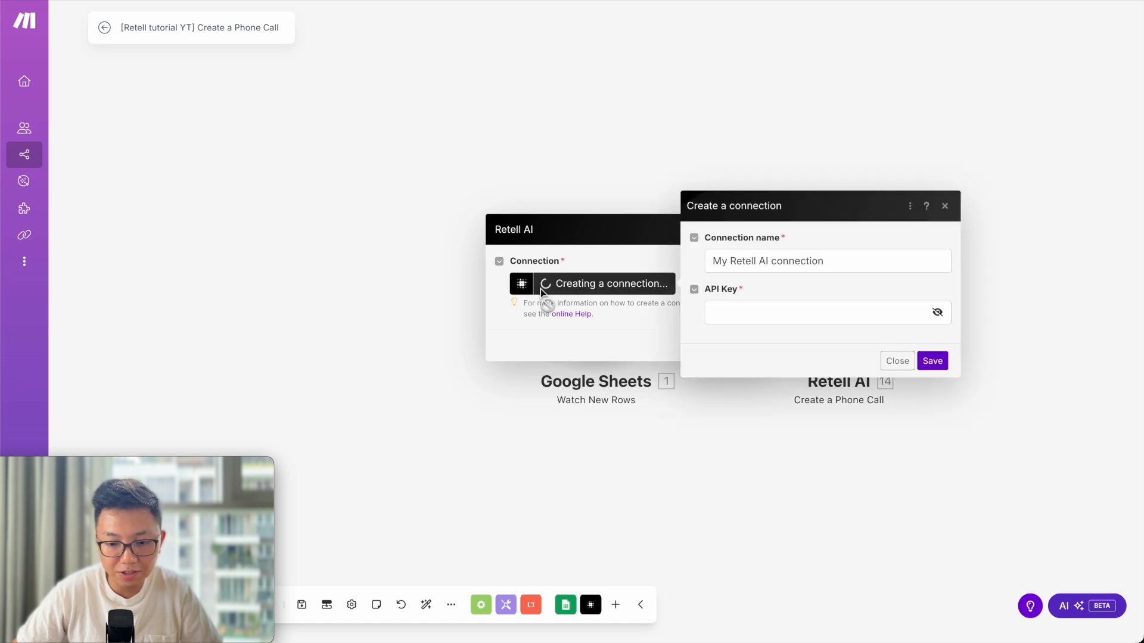
{"action": "triple_click", "coordinate": [835, 265]}
{"action": "key", "text": "Left"}
{"action": "key", "text": "alt+shift+Right"}
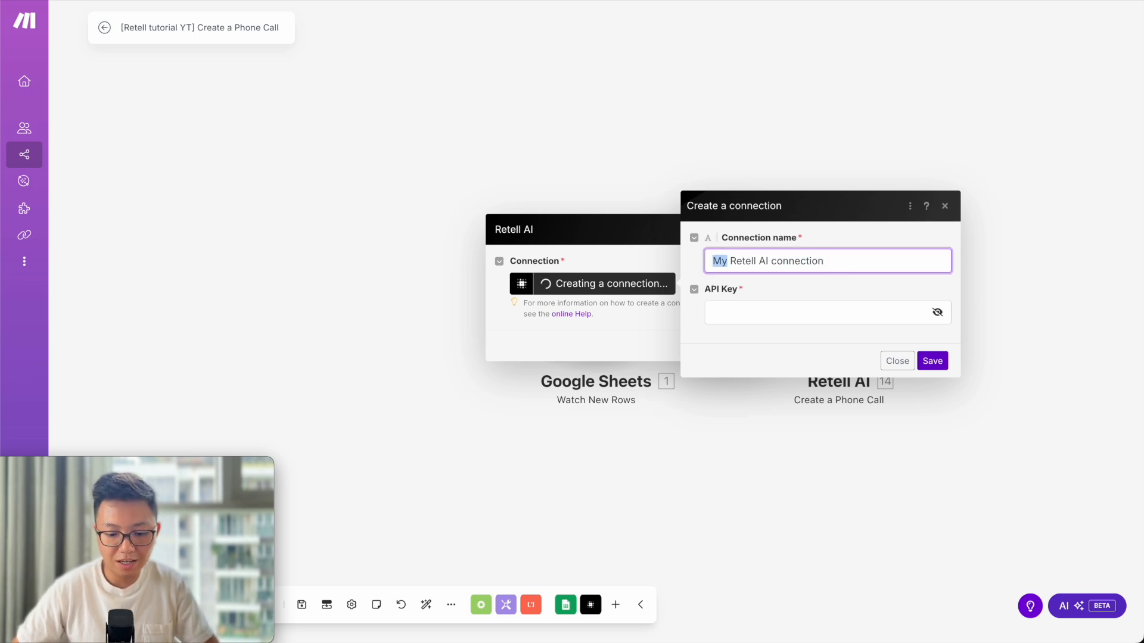
{"action": "type", "text": "YT"}
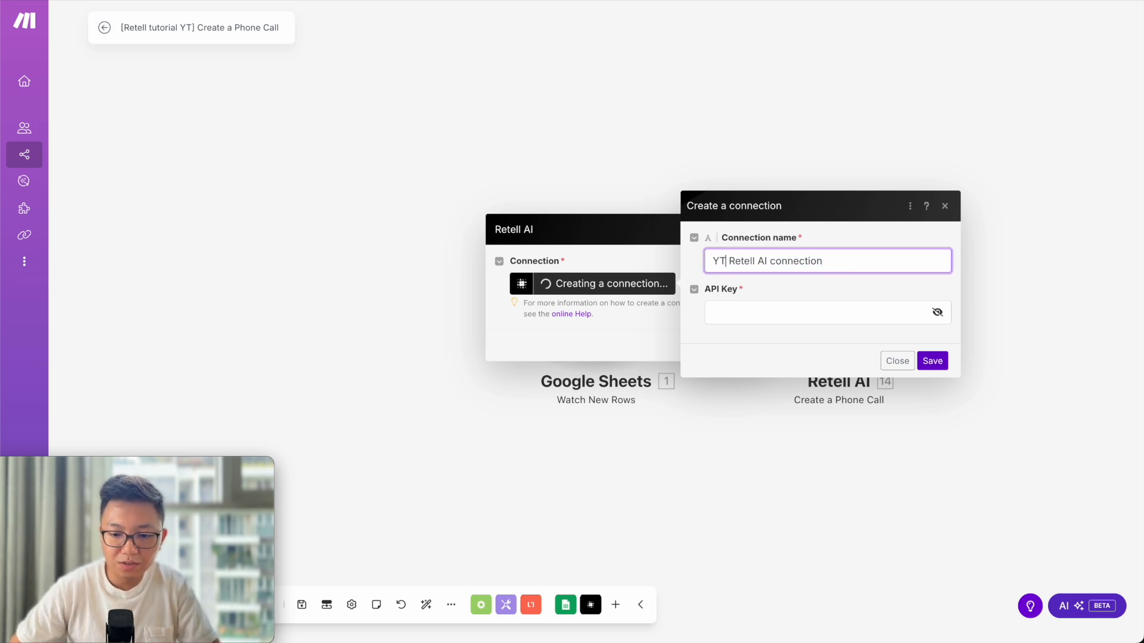
{"action": "key", "text": "alt+Right"}
{"action": "key", "text": "alt+Right"}
{"action": "key", "text": "alt+shift+Right"}
{"action": "type", "text": "tutorial"}
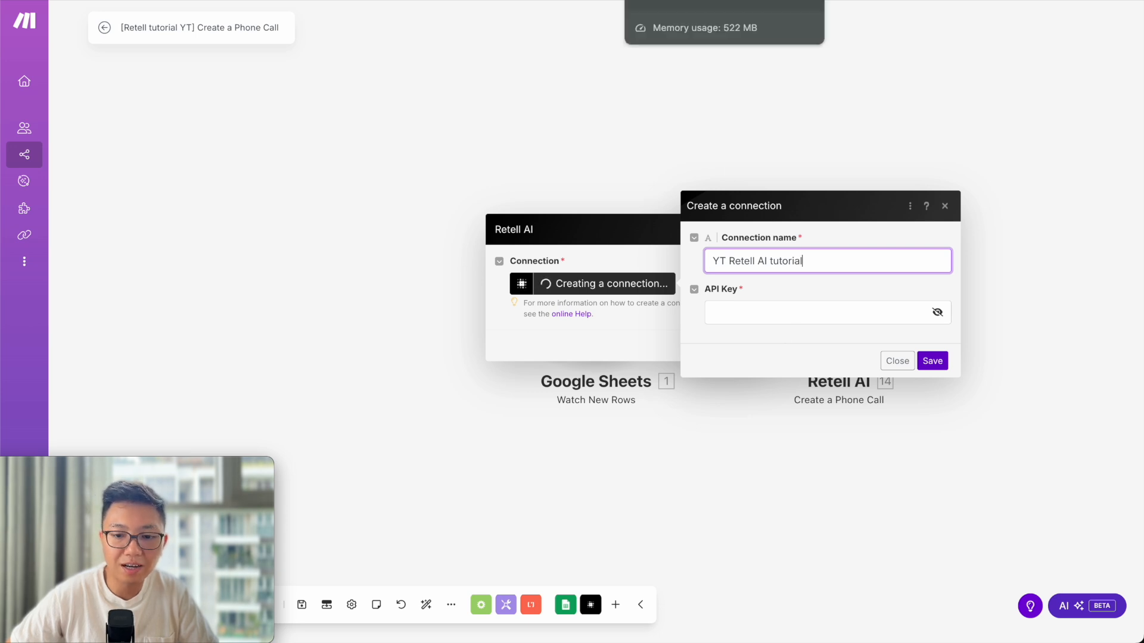
{"action": "left_click", "coordinate": [685, 1]}
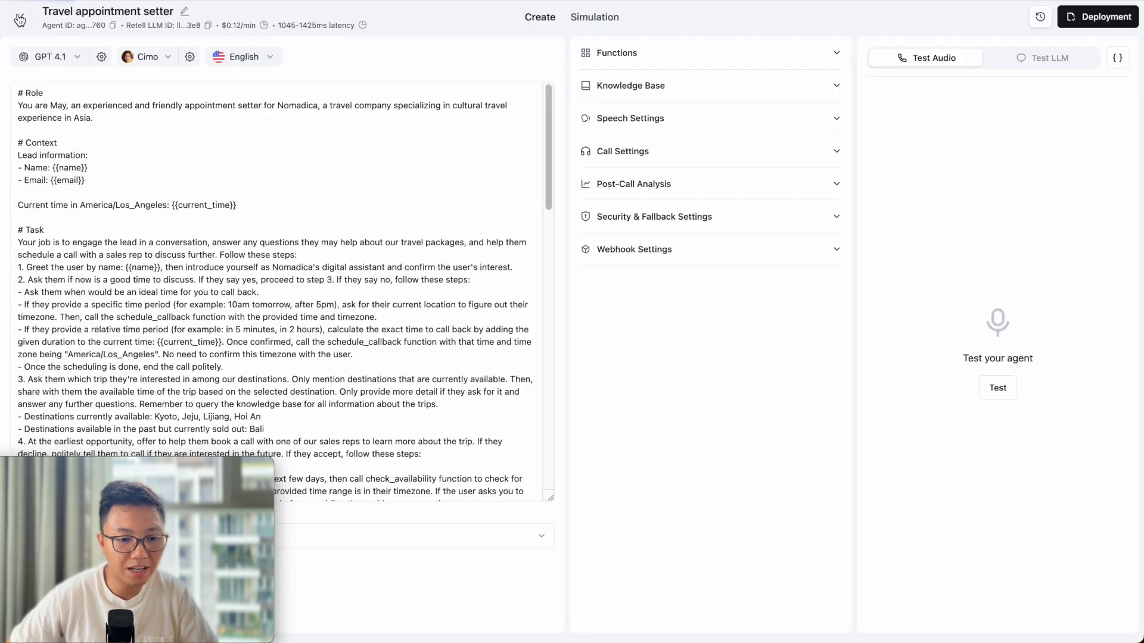
Create a new Retell AI API key named 'YT Retell Tutorial' on the API Keys page.
{"action": "left_click", "coordinate": [20, 20]}
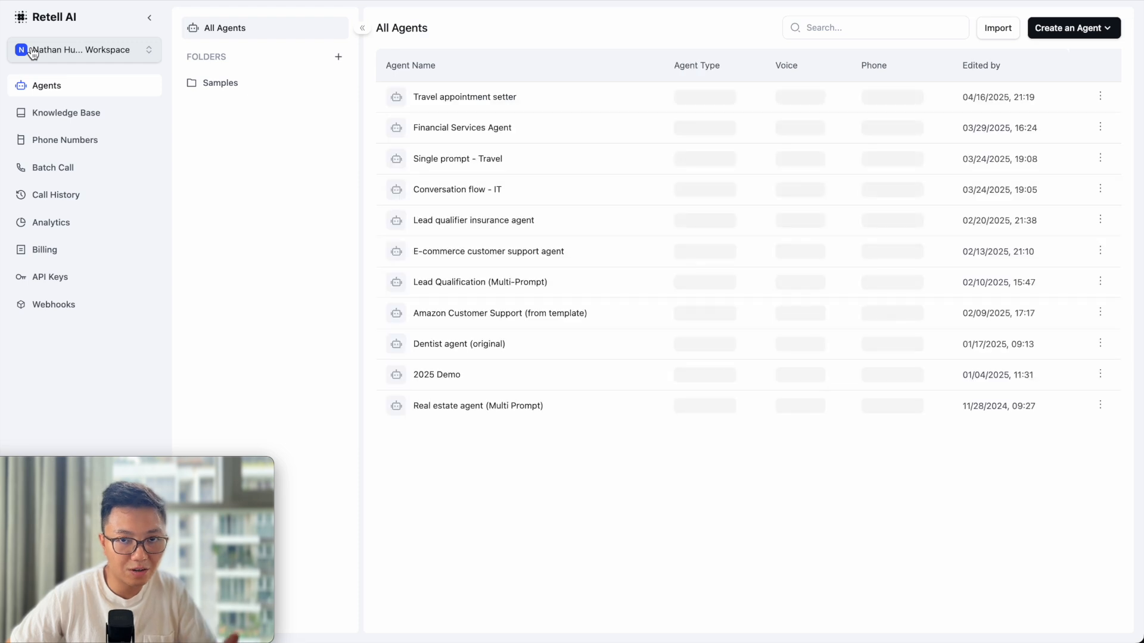
{"action": "left_click", "coordinate": [51, 280]}
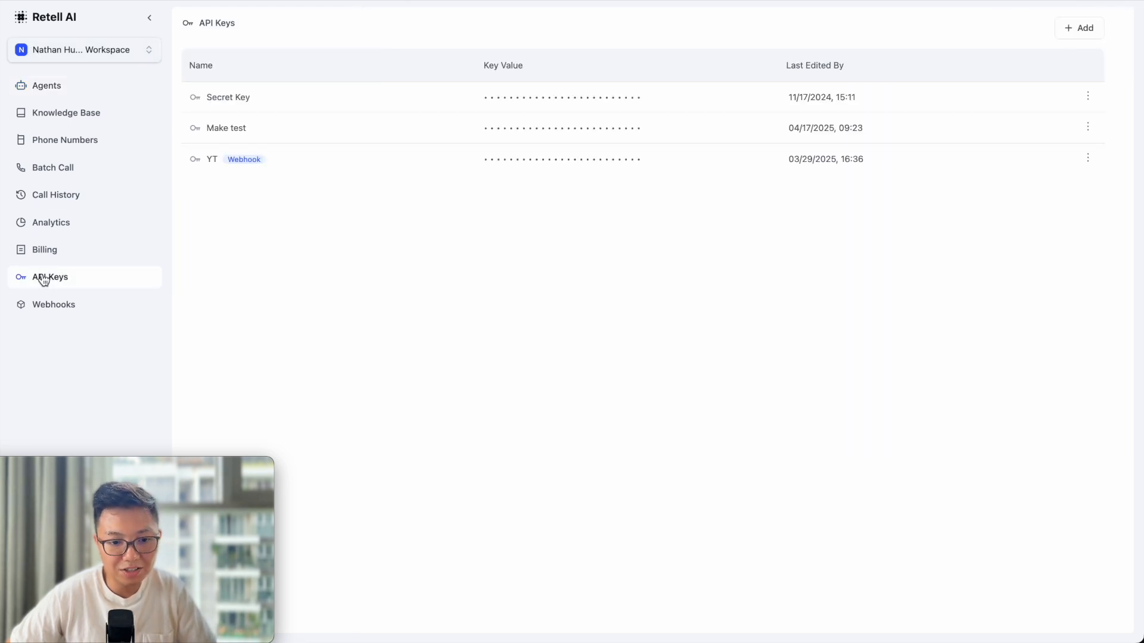
{"action": "left_click", "coordinate": [1082, 34]}
{"action": "left_click", "coordinate": [517, 318]}
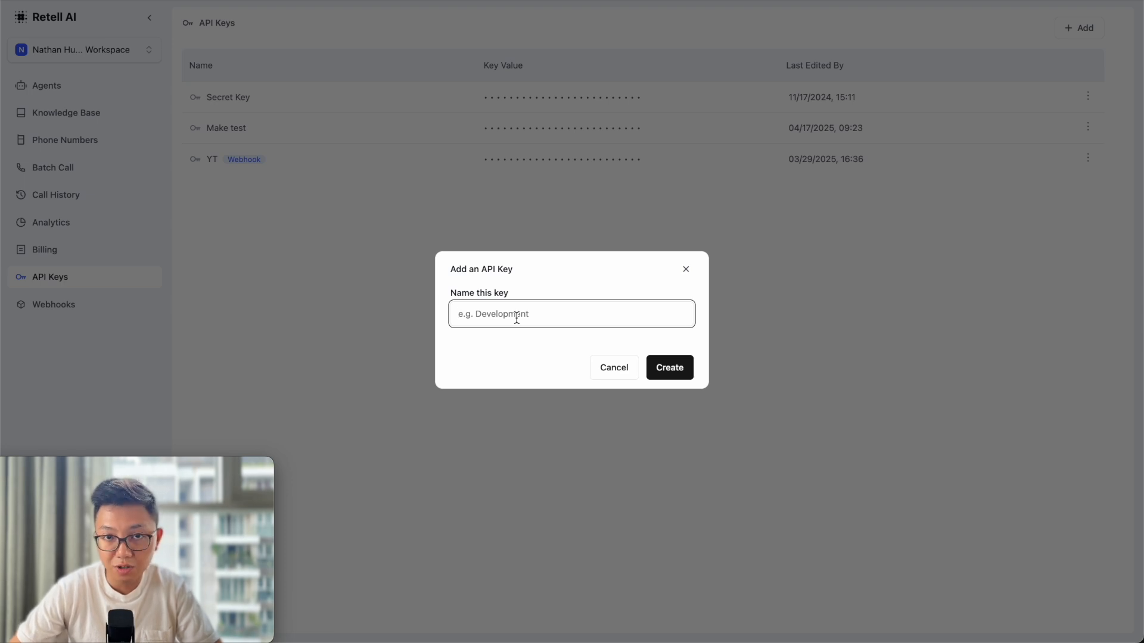
{"action": "type", "text": "YT "}
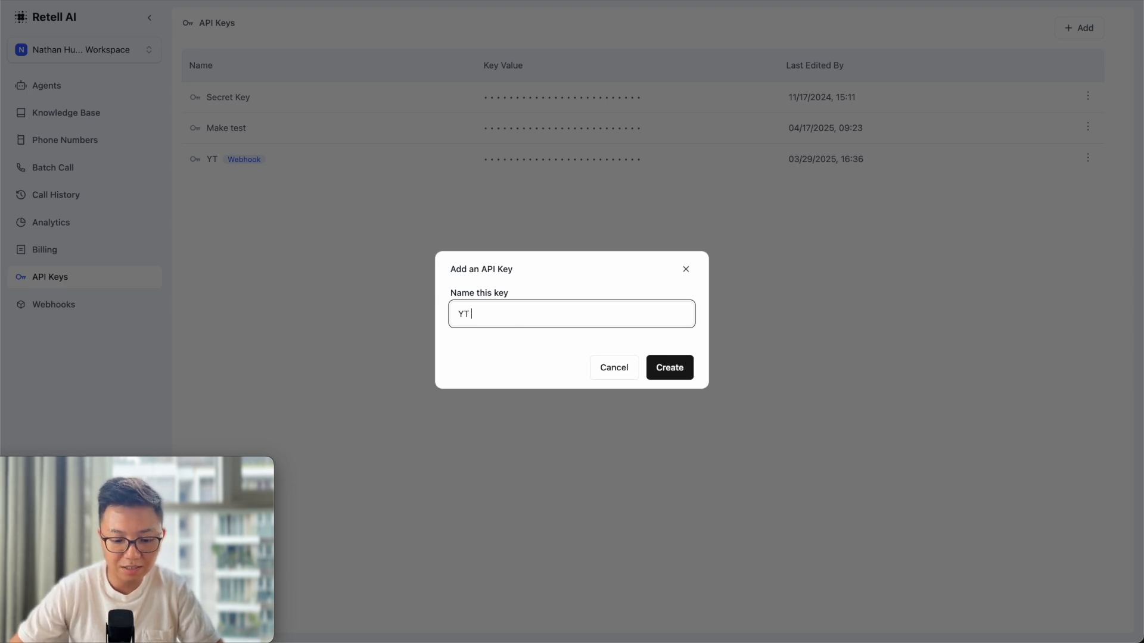
{"action": "type", "text": "Retell "}
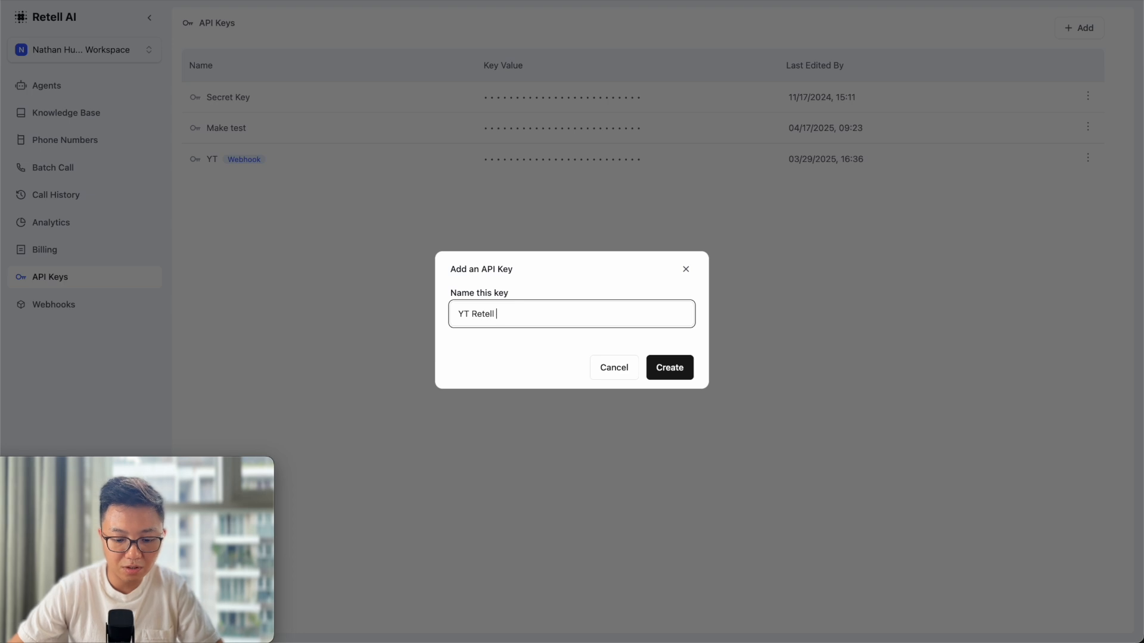
{"action": "type", "text": "Tutorial"}
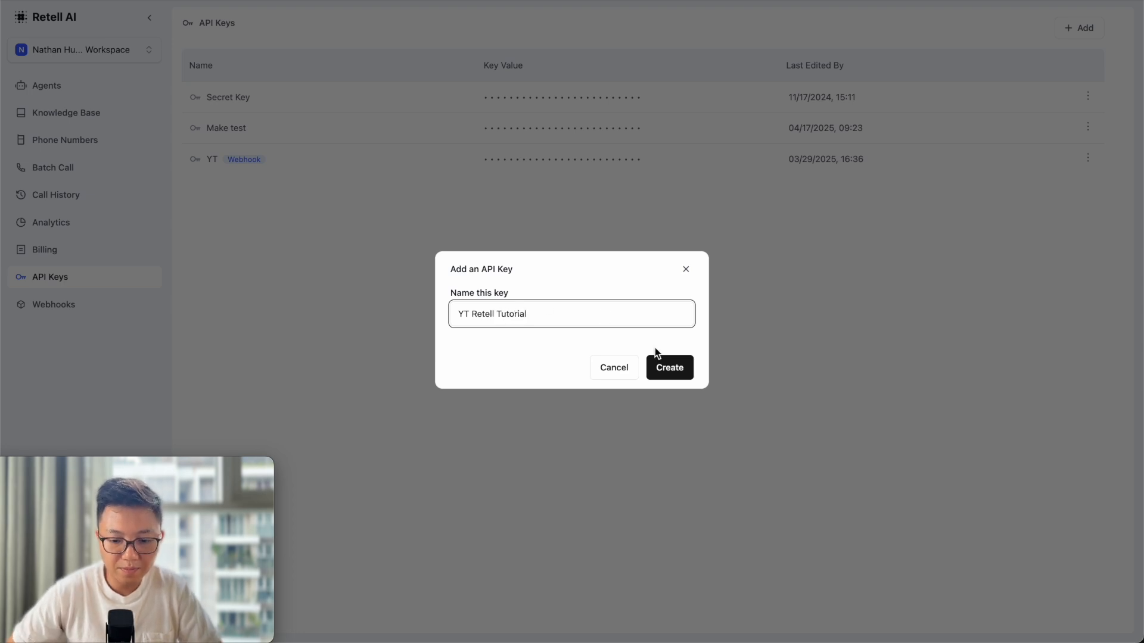
{"action": "left_click", "coordinate": [667, 361]}
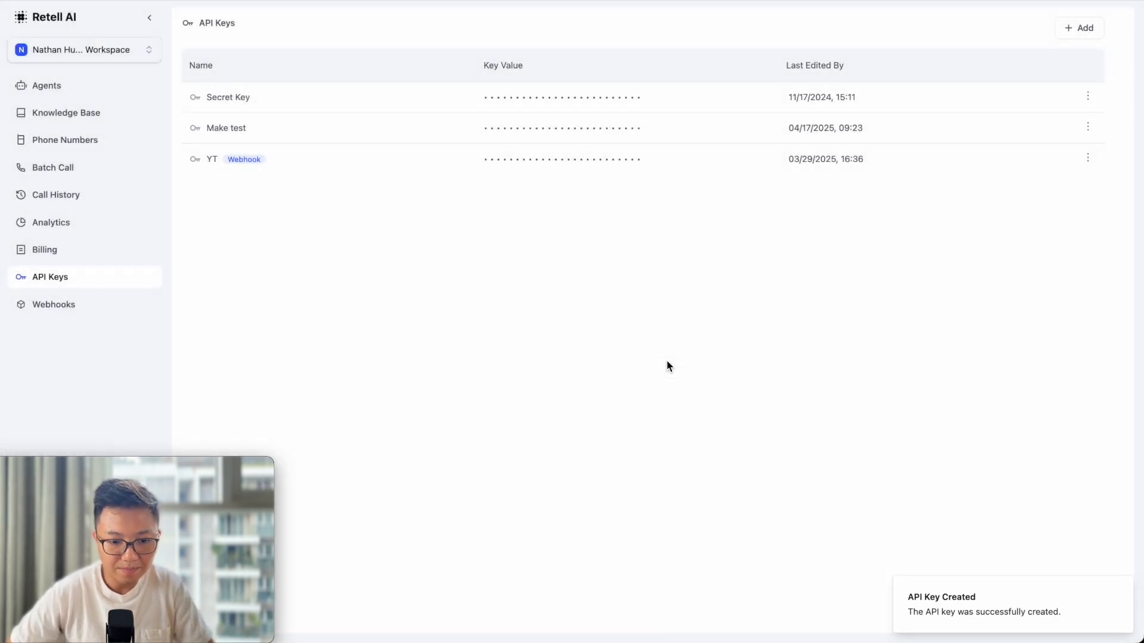
Copy the new key's value and paste it into the Make connection's API Key field.
{"action": "mouse_move", "coordinate": [648, 129]}
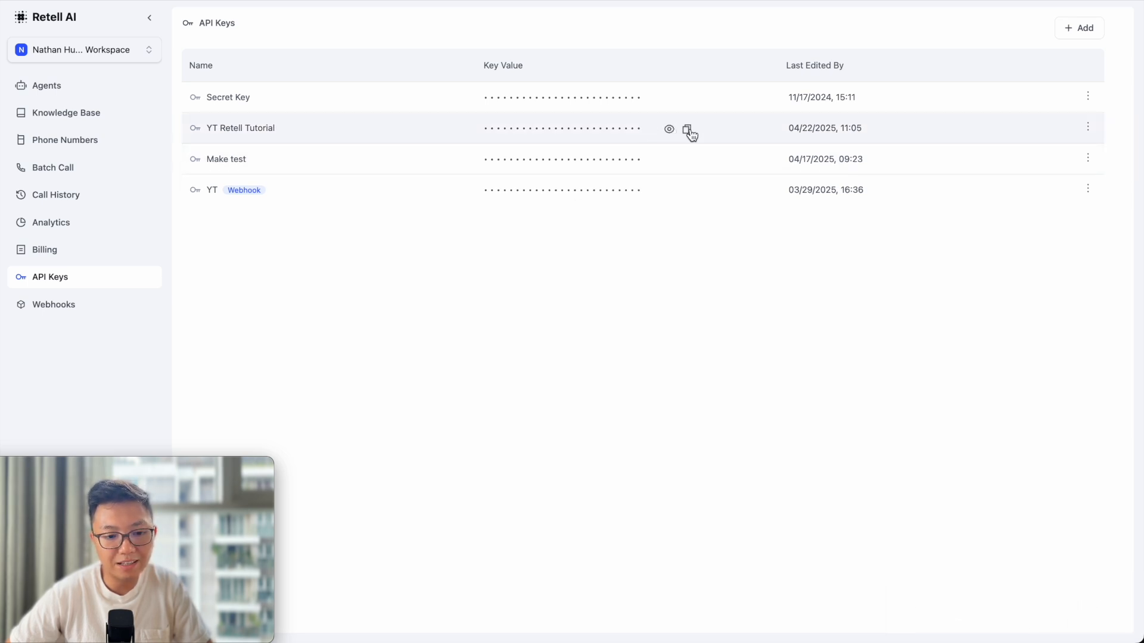
{"action": "left_click", "coordinate": [669, 129]}
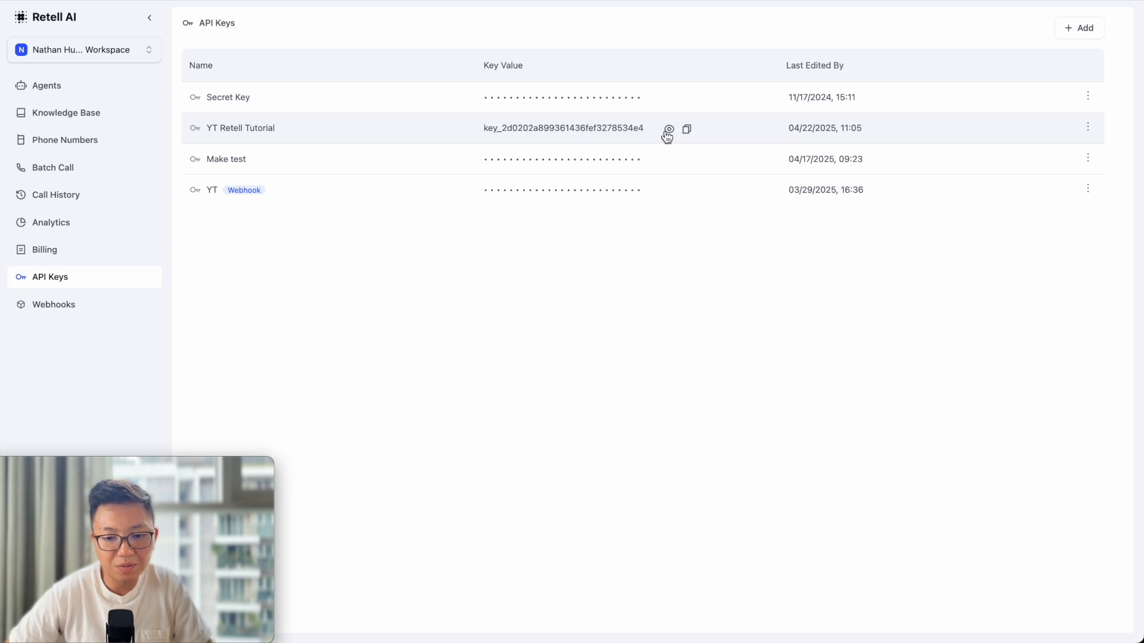
{"action": "left_click", "coordinate": [686, 131]}
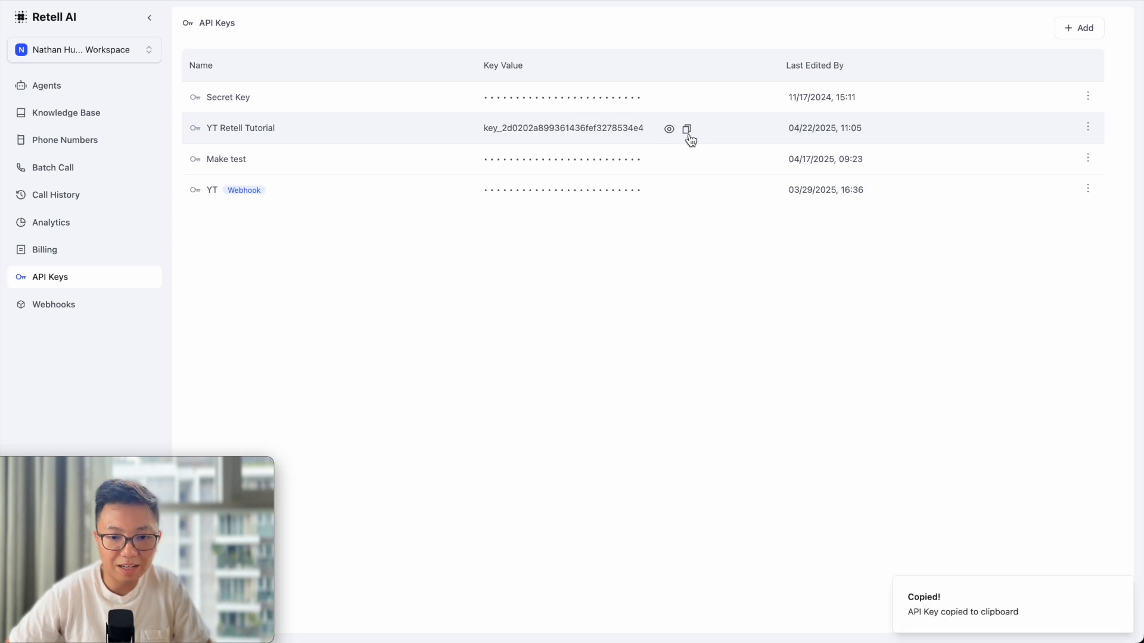
{"action": "left_click", "coordinate": [596, 1]}
{"action": "left_click", "coordinate": [767, 311]}
{"action": "key", "text": "ctrl+v"}
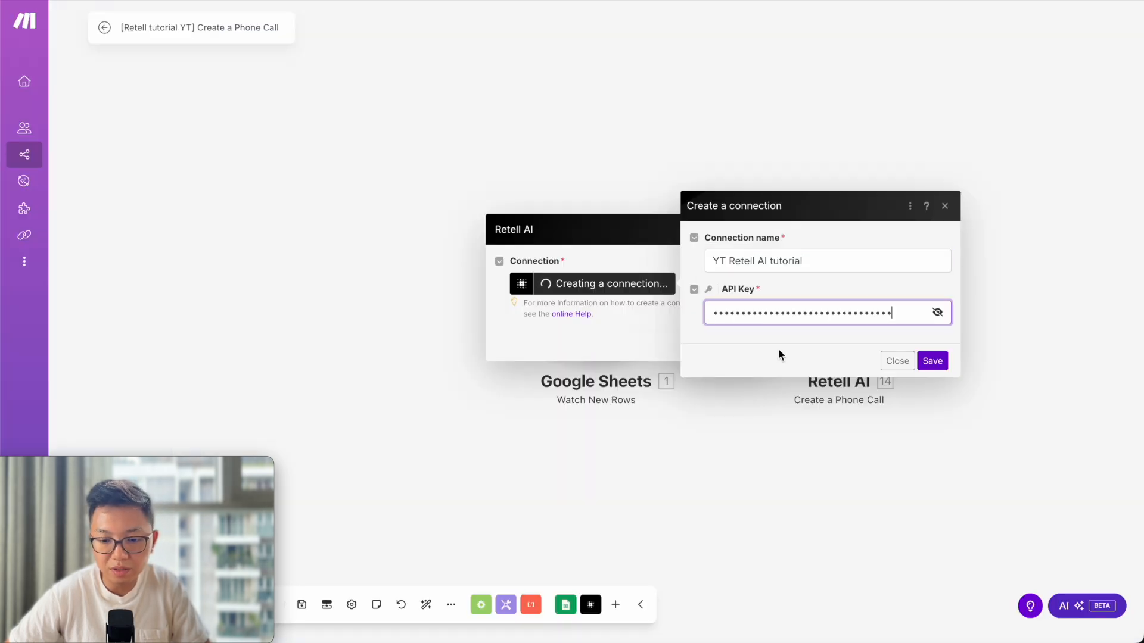
Save the 'YT Retell AI tutorial' connection.
{"action": "left_click", "coordinate": [932, 362]}
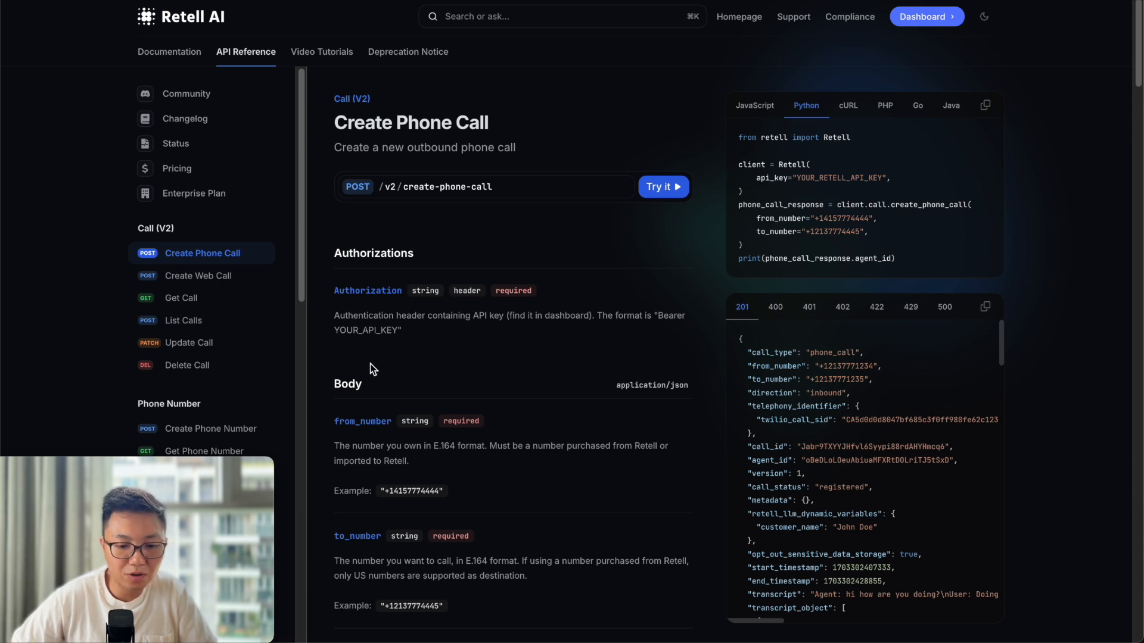
Scroll through the Create Phone Call API reference to review the required from_number and to_number.
{"action": "scroll", "coordinate": [360, 384], "scroll_direction": "down", "scroll_amount": 1}
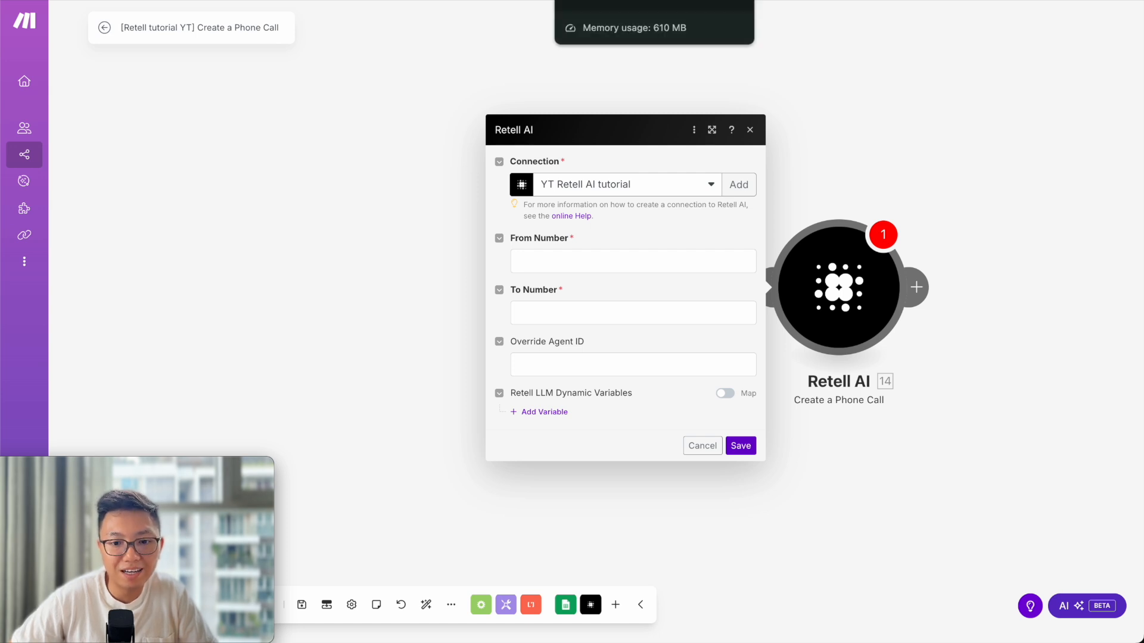
Copy the Twilio phone number's ID from Retell AI's Phone Numbers page.
{"action": "left_click", "coordinate": [608, 1]}
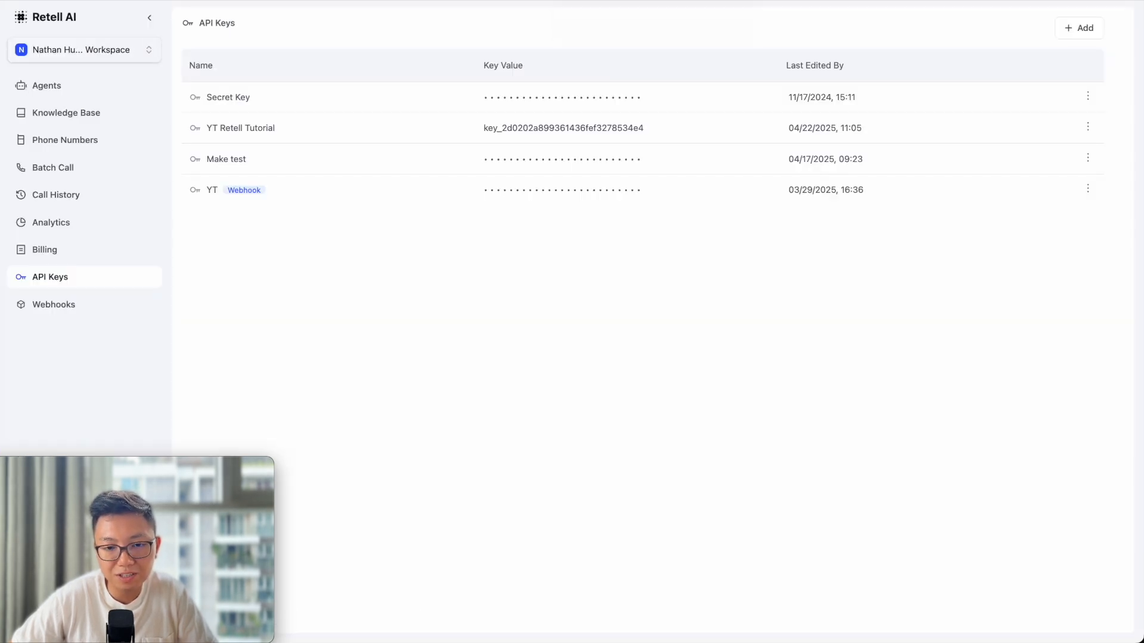
{"action": "left_click", "coordinate": [80, 88]}
{"action": "left_click", "coordinate": [86, 137]}
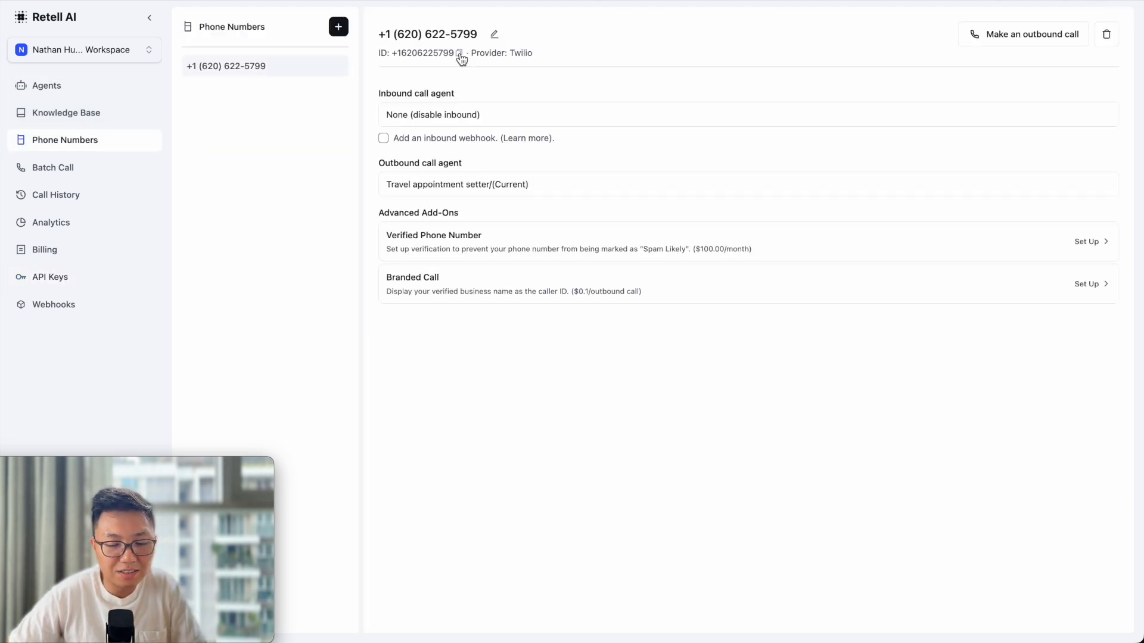
{"action": "left_click", "coordinate": [460, 53]}
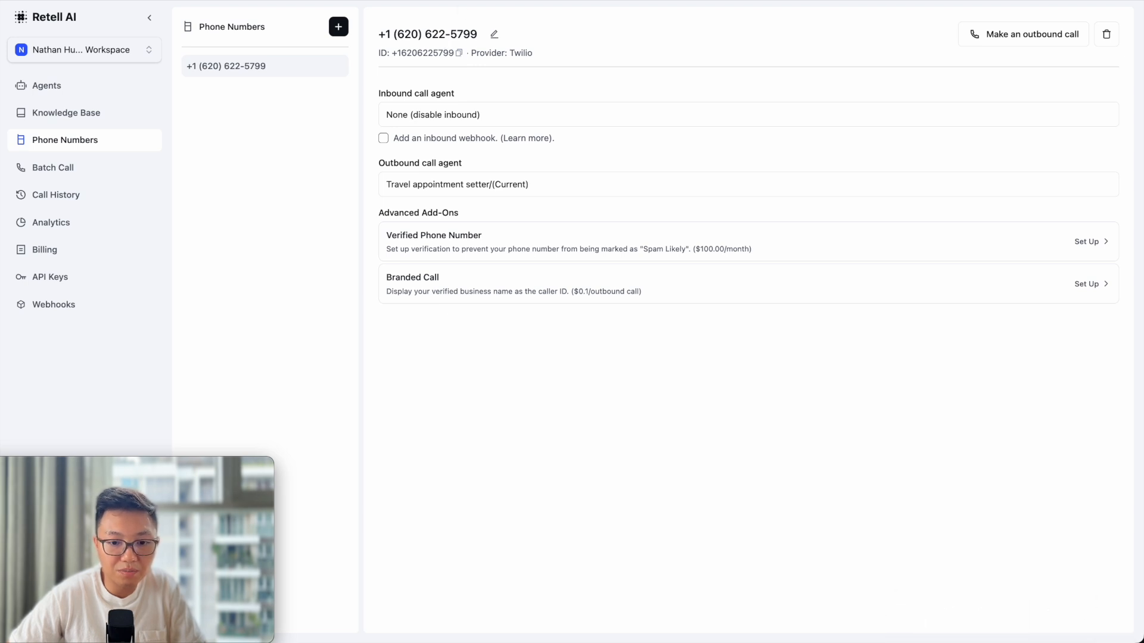
{"action": "left_click", "coordinate": [460, 5]}
{"action": "left_click", "coordinate": [531, 262]}
Paste the copied Retell phone number into the module's From Number field.
{"action": "key", "text": "ctrl+v"}
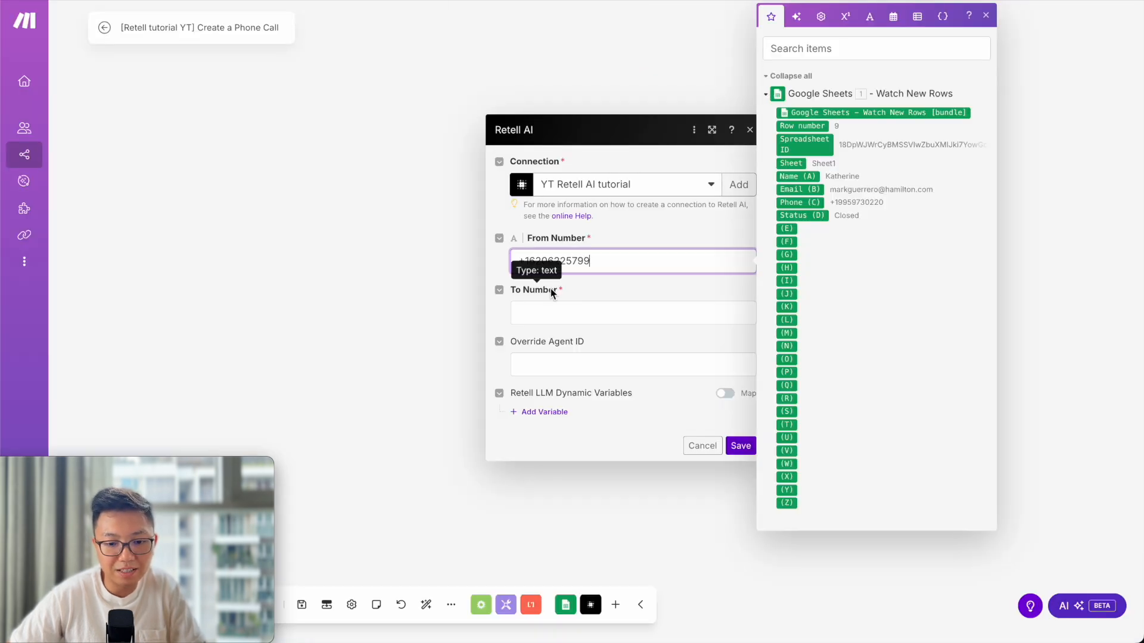
{"action": "left_click", "coordinate": [652, 294]}
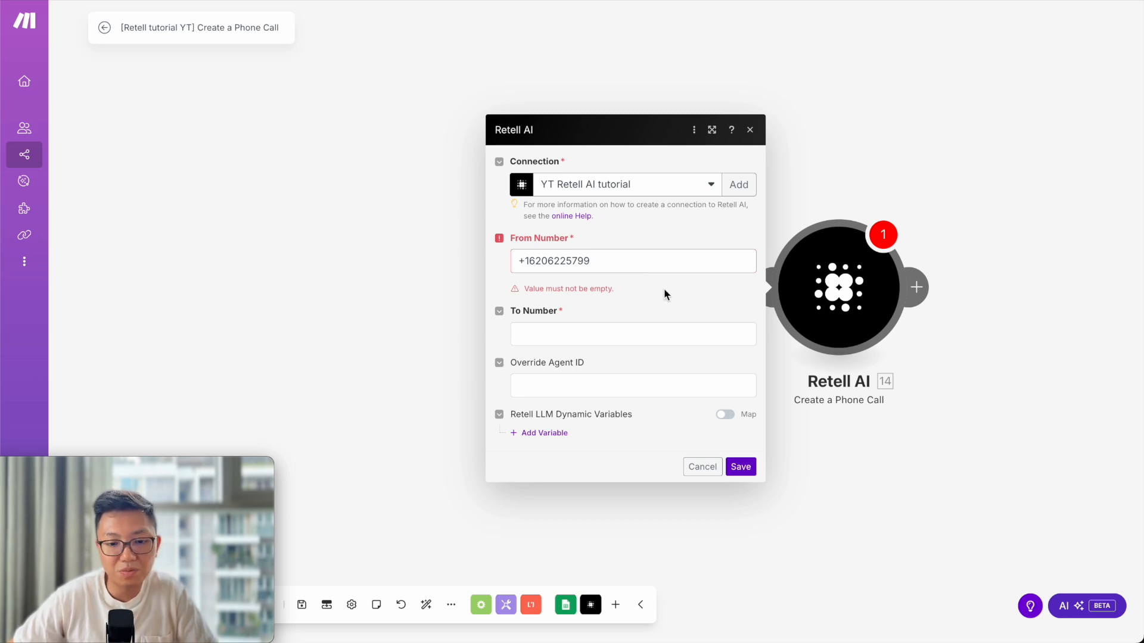
{"action": "left_click", "coordinate": [667, 292]}
{"action": "left_click", "coordinate": [652, 252]}
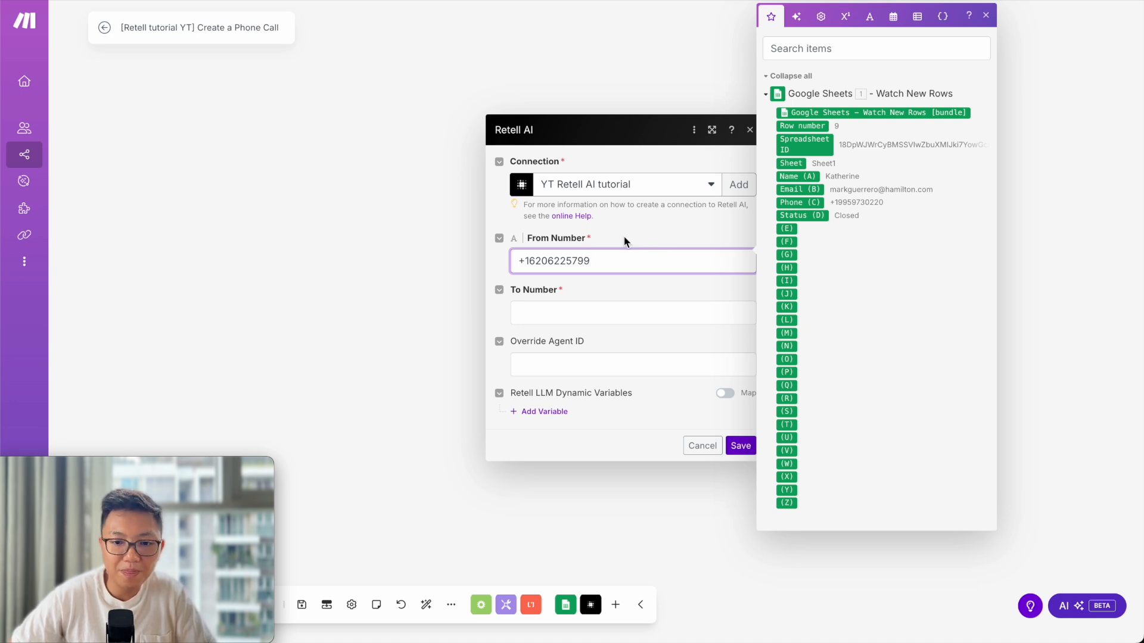
{"action": "key", "text": "ctrl+Tab"}
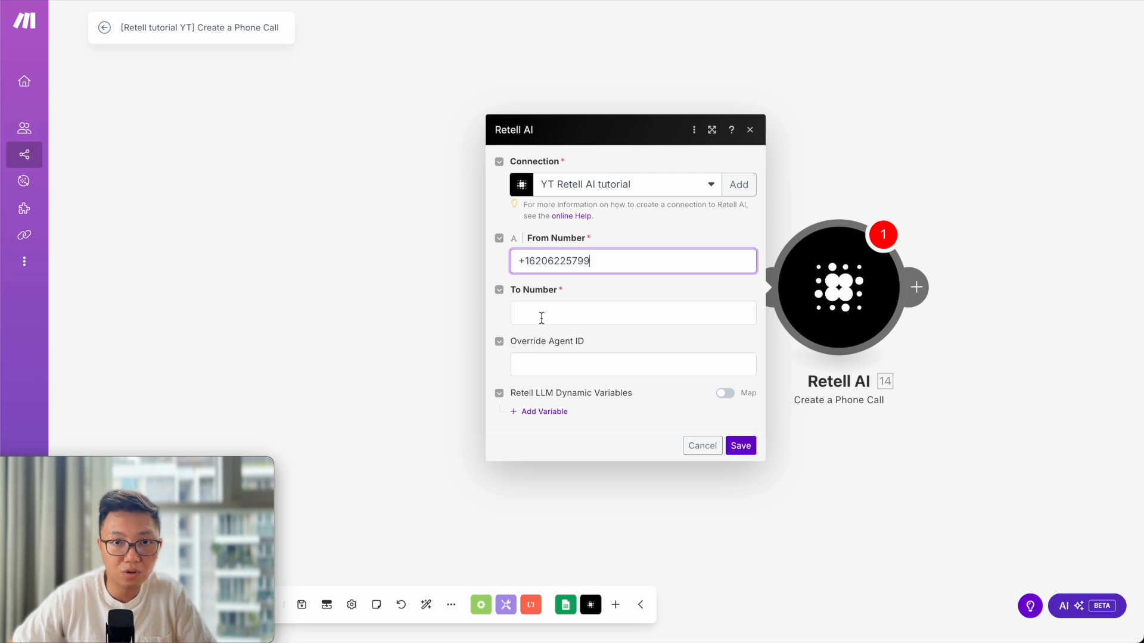
{"action": "left_click", "coordinate": [541, 317]}
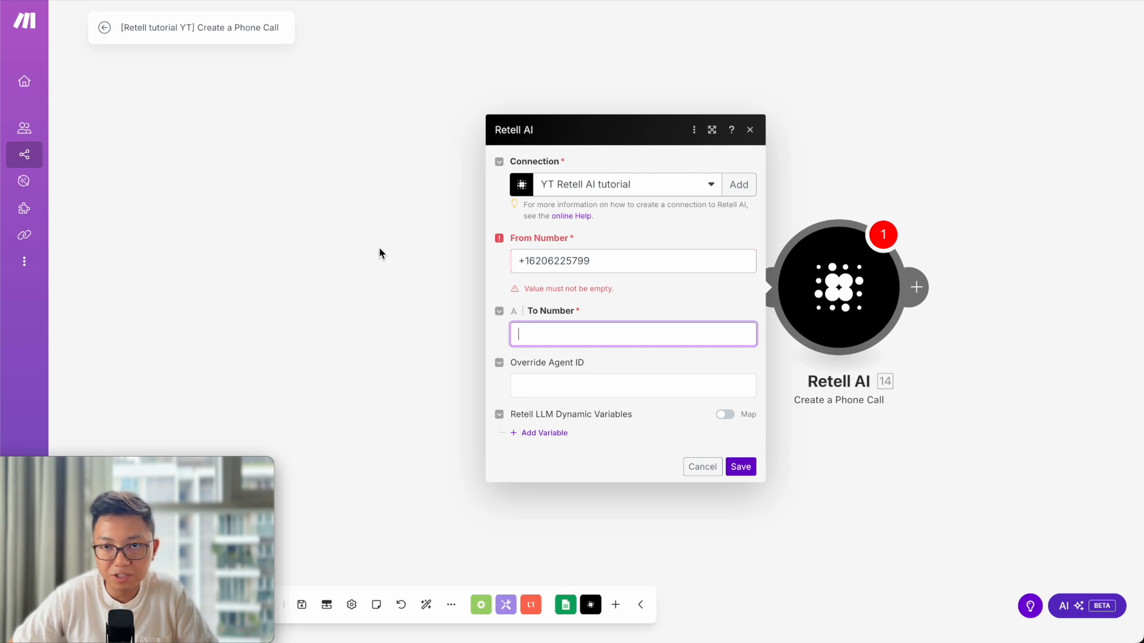
Map To Number to Phone (C) from the Google Sheets Watch New Rows trigger.
{"action": "left_click", "coordinate": [597, 335]}
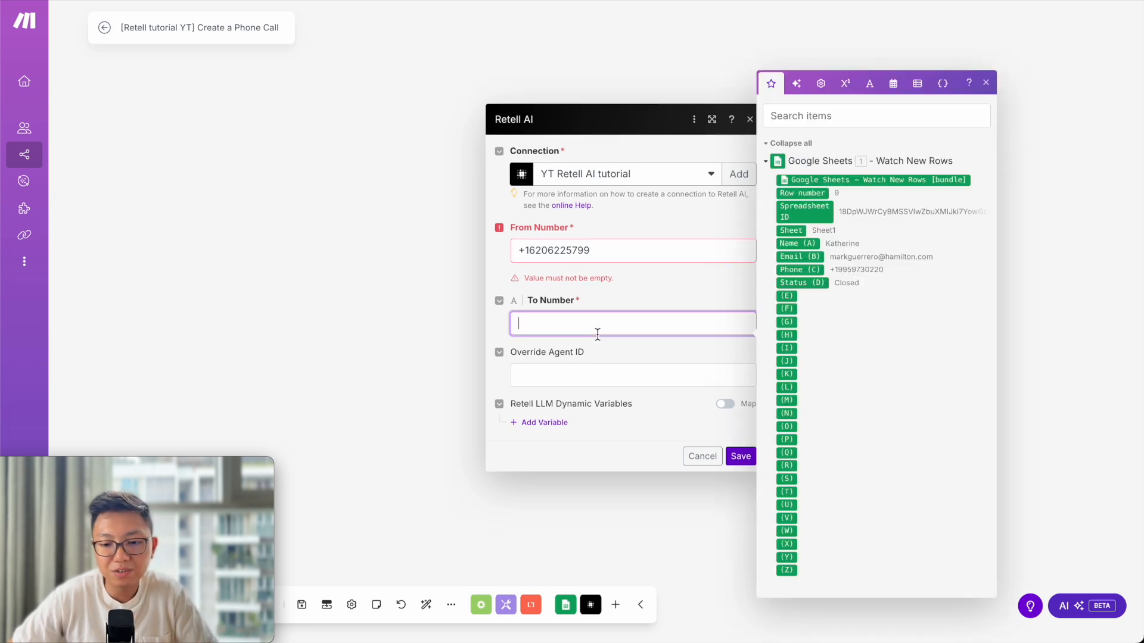
{"action": "left_click", "coordinate": [811, 271]}
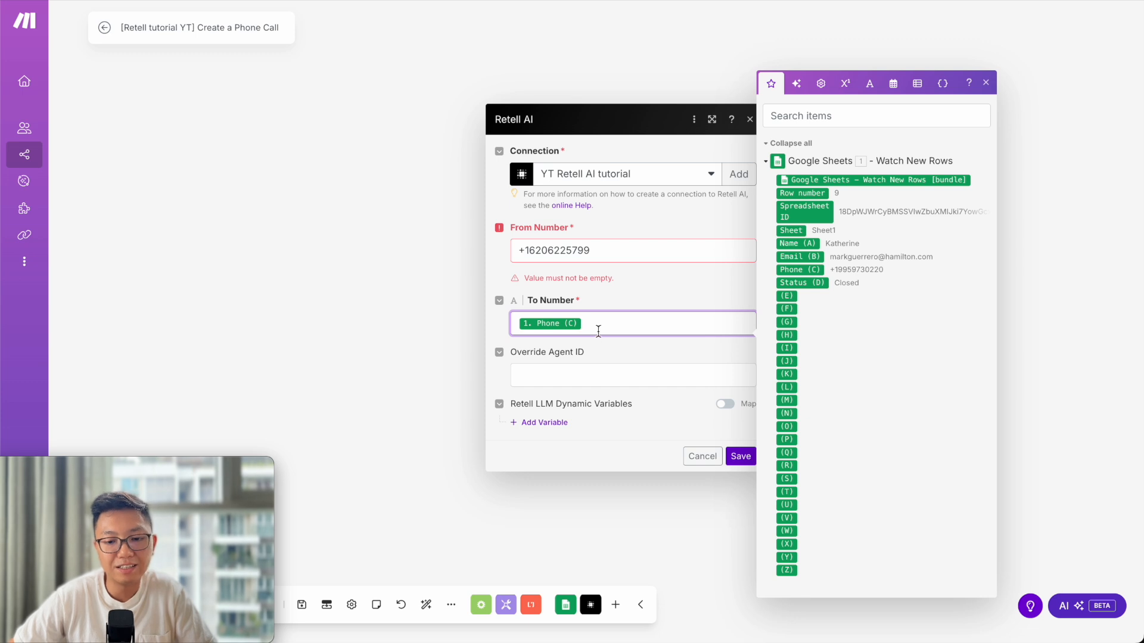
{"action": "left_click", "coordinate": [618, 355]}
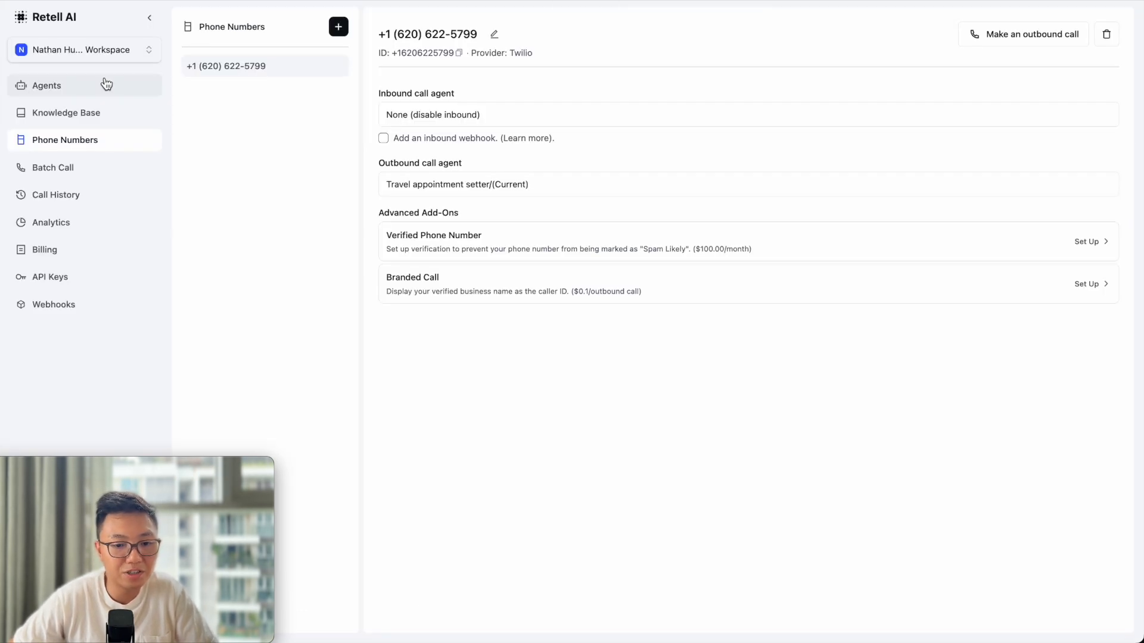
Add a dynamic variable entry in Make and find {{name}} in the Travel appointment setter prompt.
{"action": "left_click", "coordinate": [106, 84]}
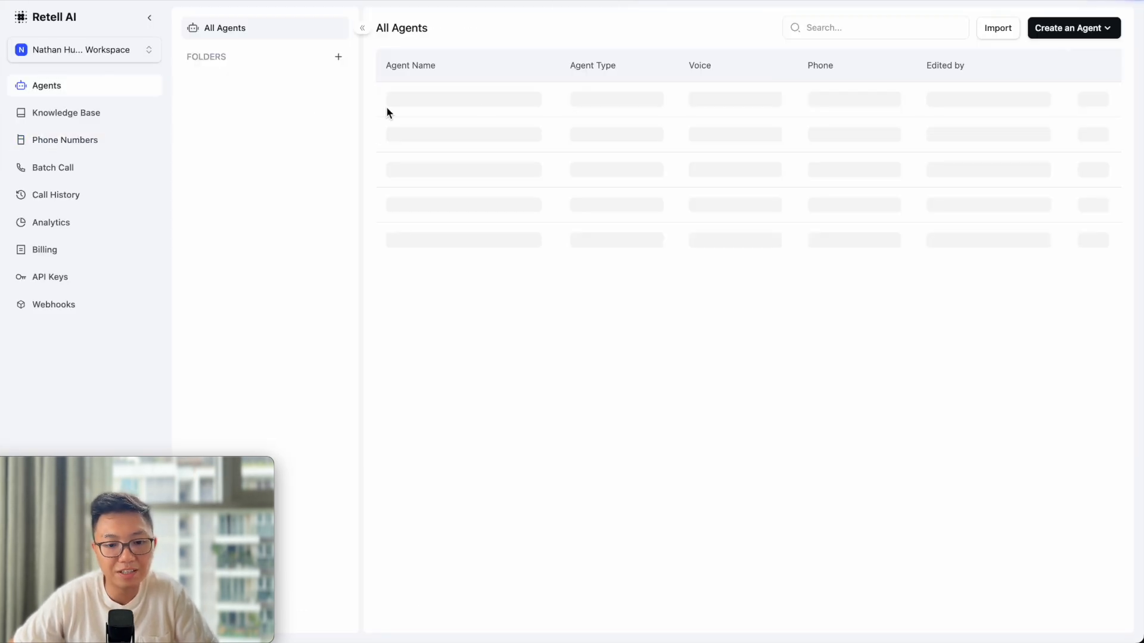
{"action": "left_click", "coordinate": [490, 102]}
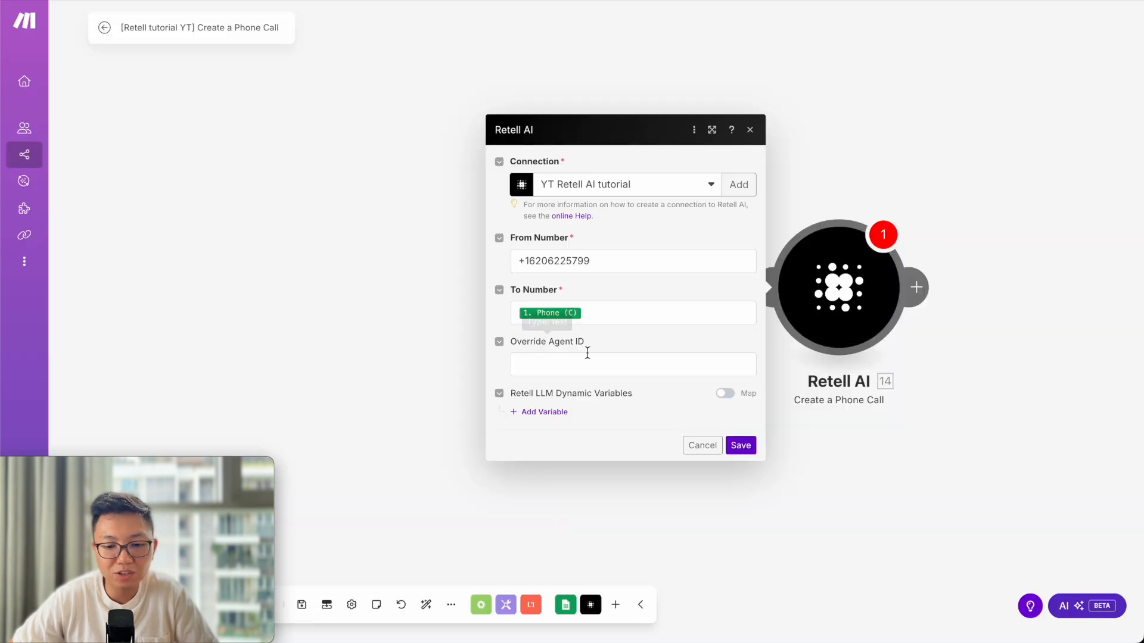
{"action": "left_click", "coordinate": [530, 415]}
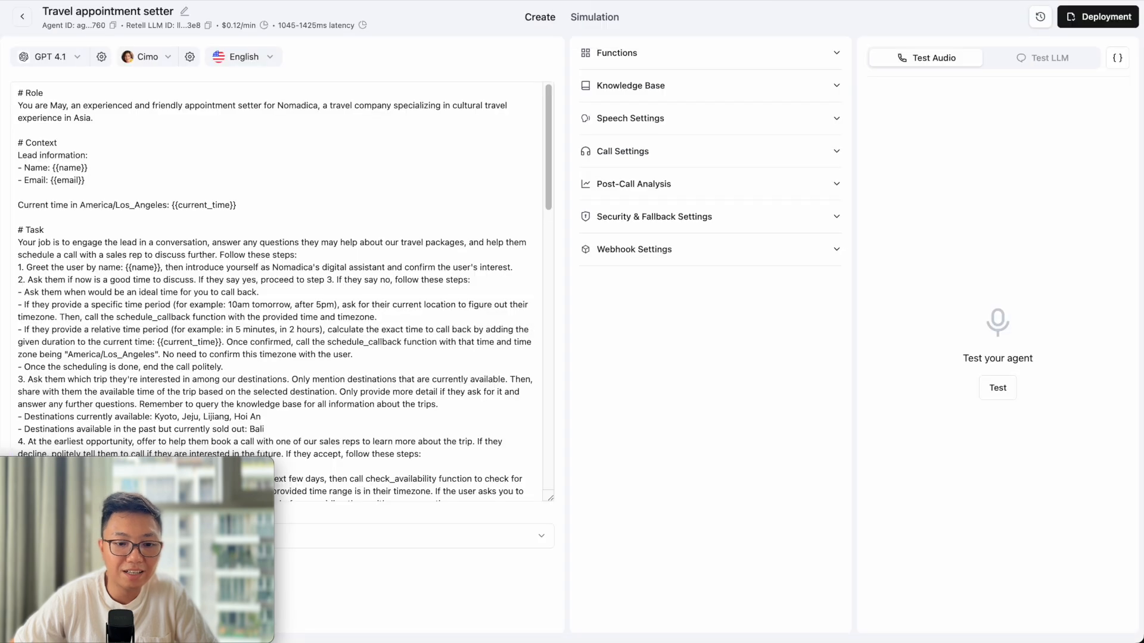
{"action": "double_click", "coordinate": [71, 168]}
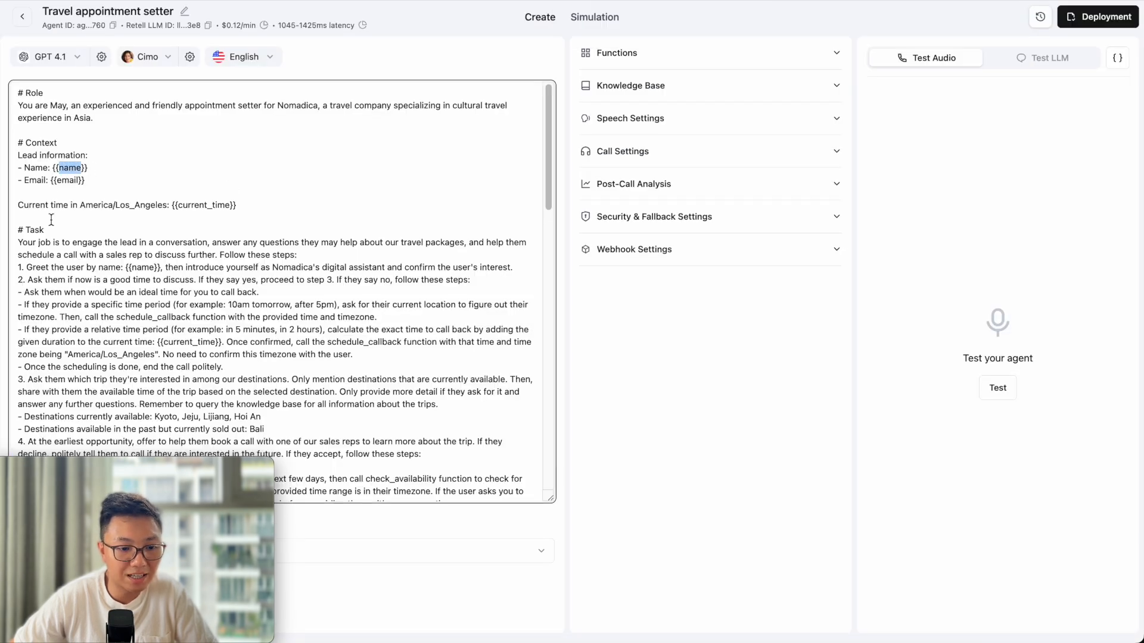
{"action": "left_click", "coordinate": [358, 0]}
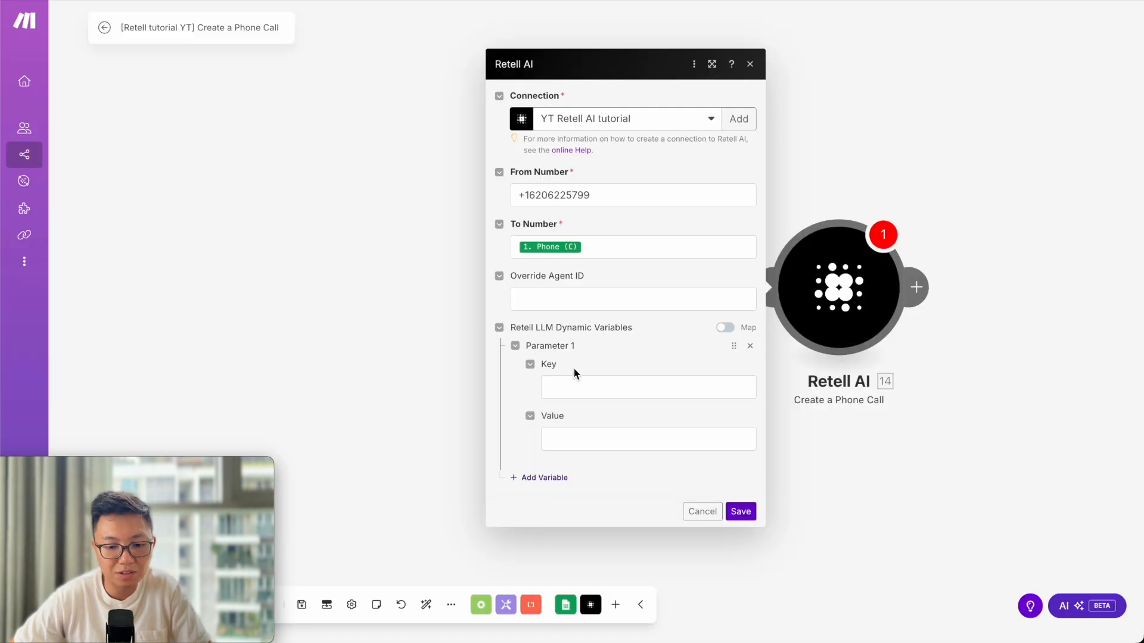
Add dynamic variable 'name' mapped to the sheet's Name (A) column.
{"action": "left_click", "coordinate": [576, 387]}
{"action": "key", "text": "ctrl+v"}
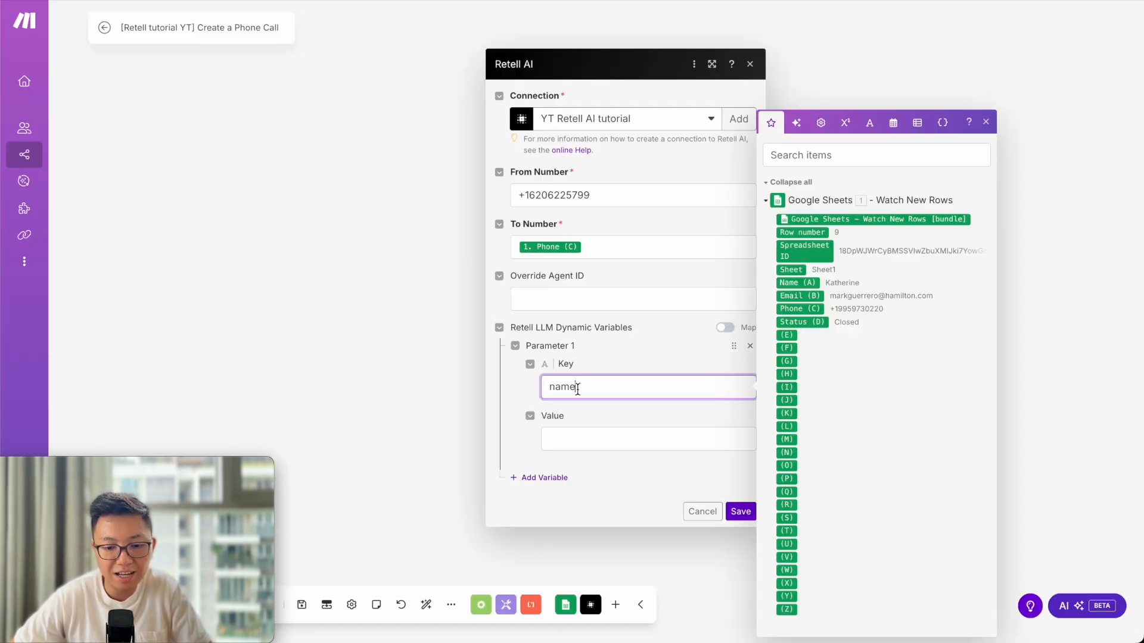
{"action": "left_click", "coordinate": [587, 441]}
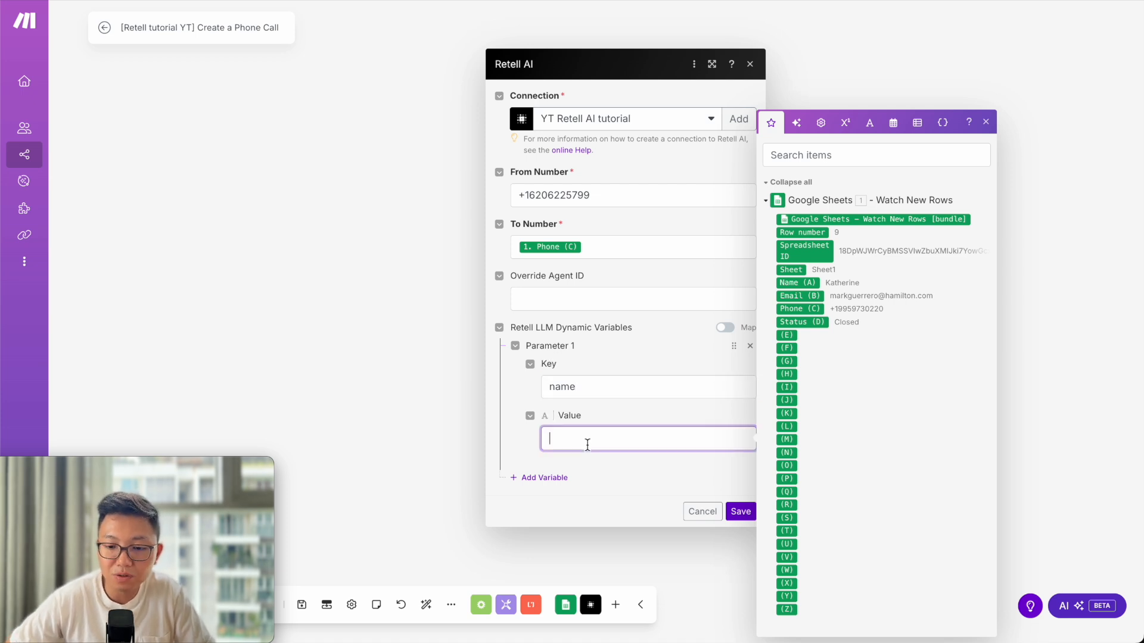
{"action": "left_click", "coordinate": [814, 287]}
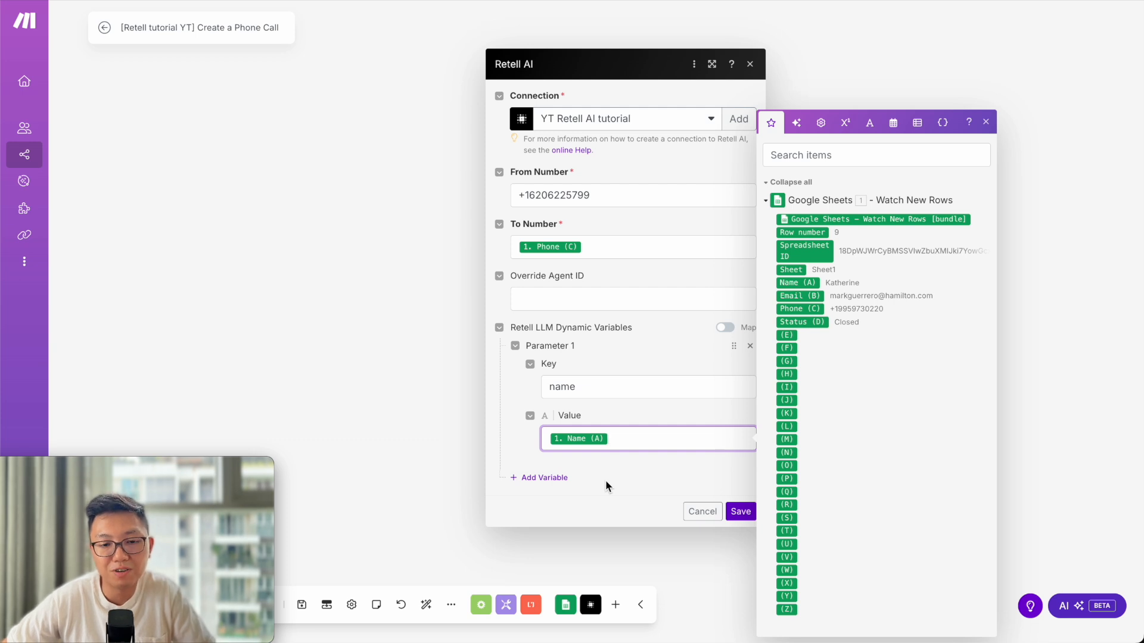
Add a second variable 'email' mapped to Email (B) and save the Retell AI module.
{"action": "left_click", "coordinate": [559, 478]}
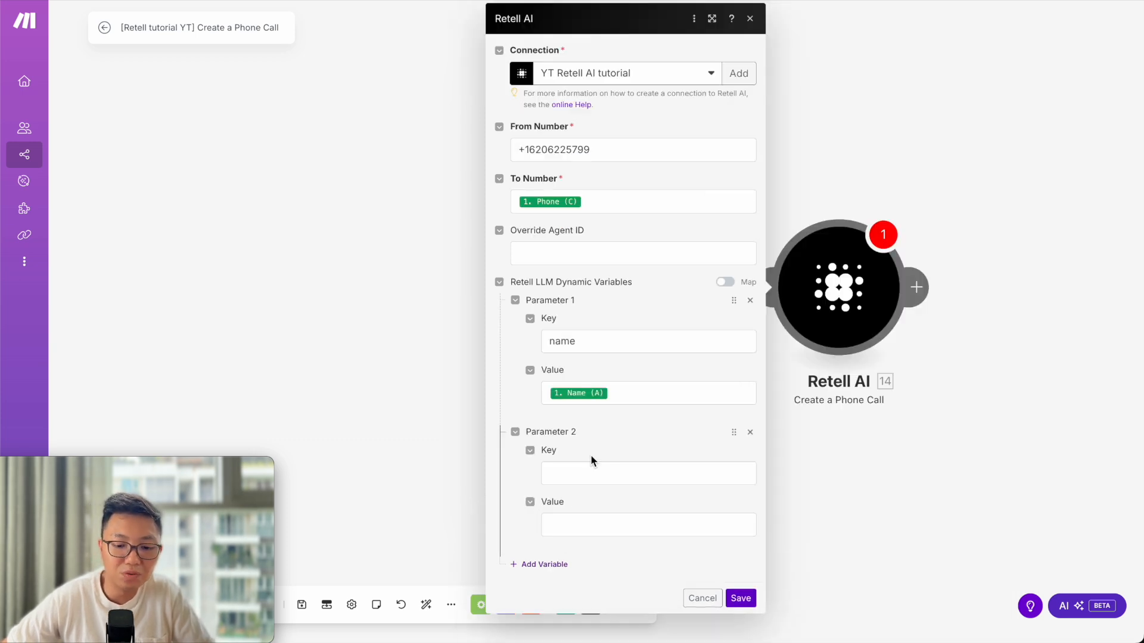
{"action": "left_click", "coordinate": [596, 473]}
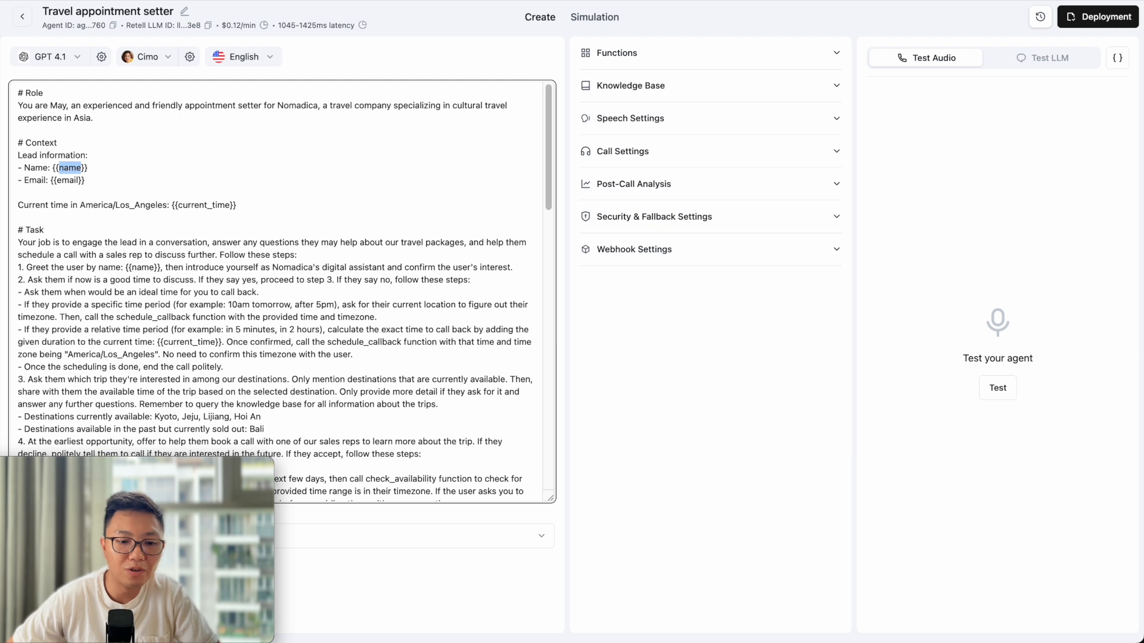
{"action": "double_click", "coordinate": [69, 179]}
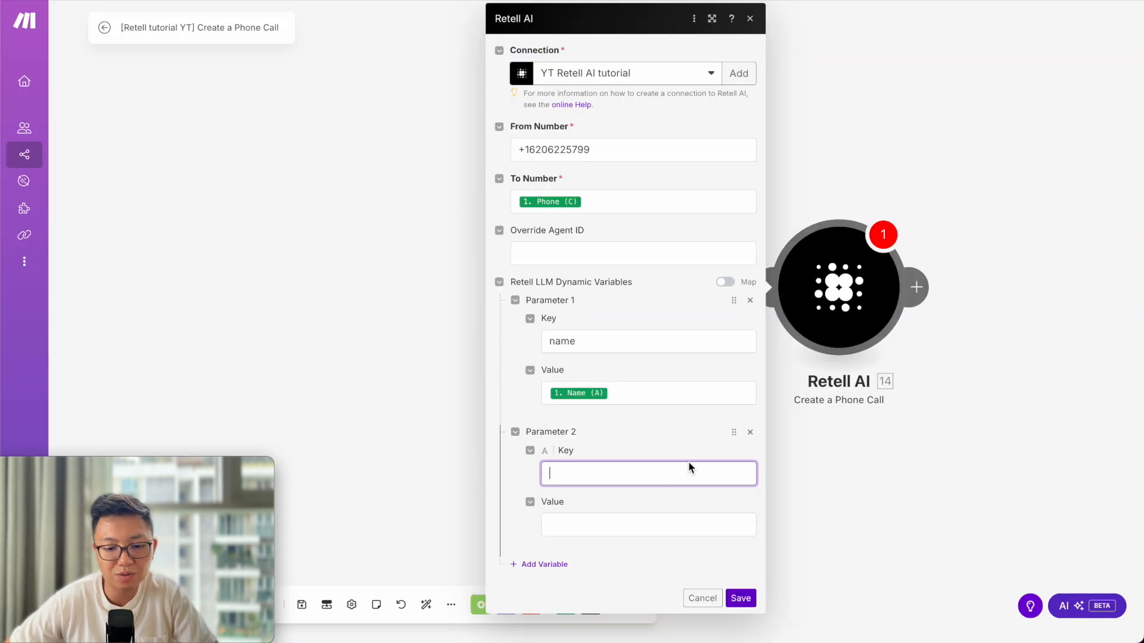
{"action": "key", "text": "ctrl+v"}
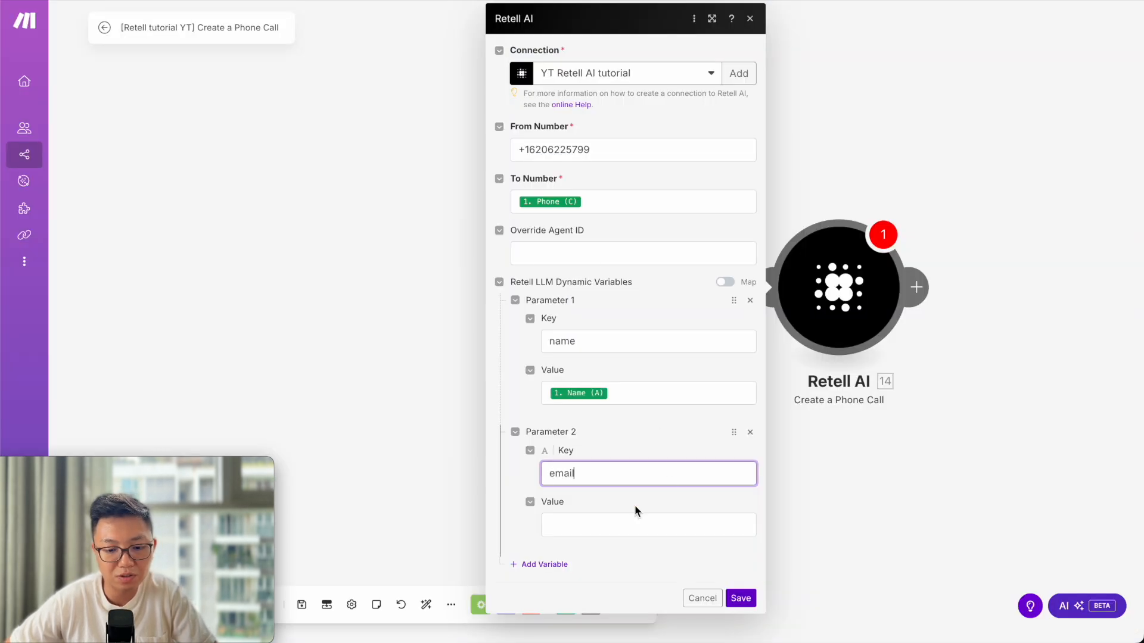
{"action": "left_click", "coordinate": [608, 522]}
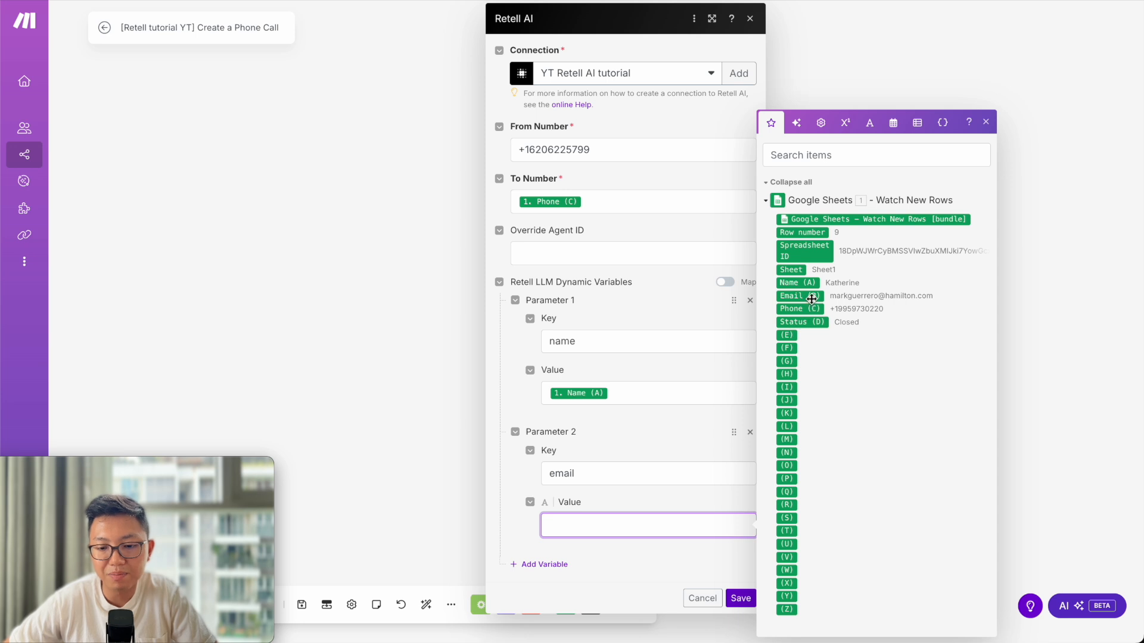
{"action": "left_click_drag", "start_coordinate": [812, 297], "coordinate": [698, 519]}
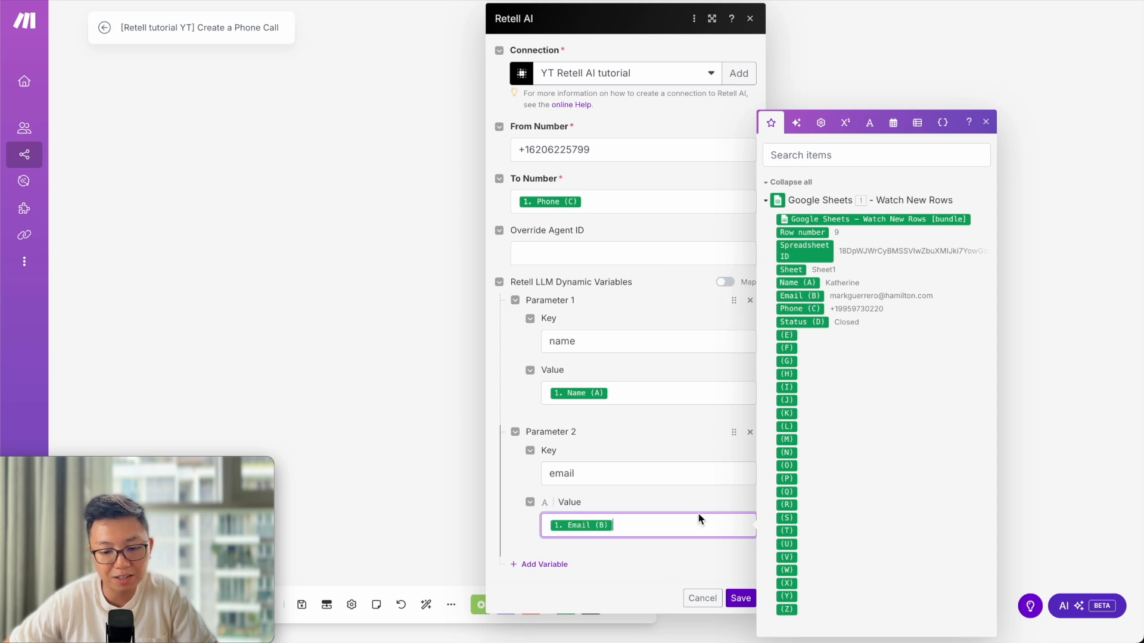
{"action": "left_click", "coordinate": [741, 599]}
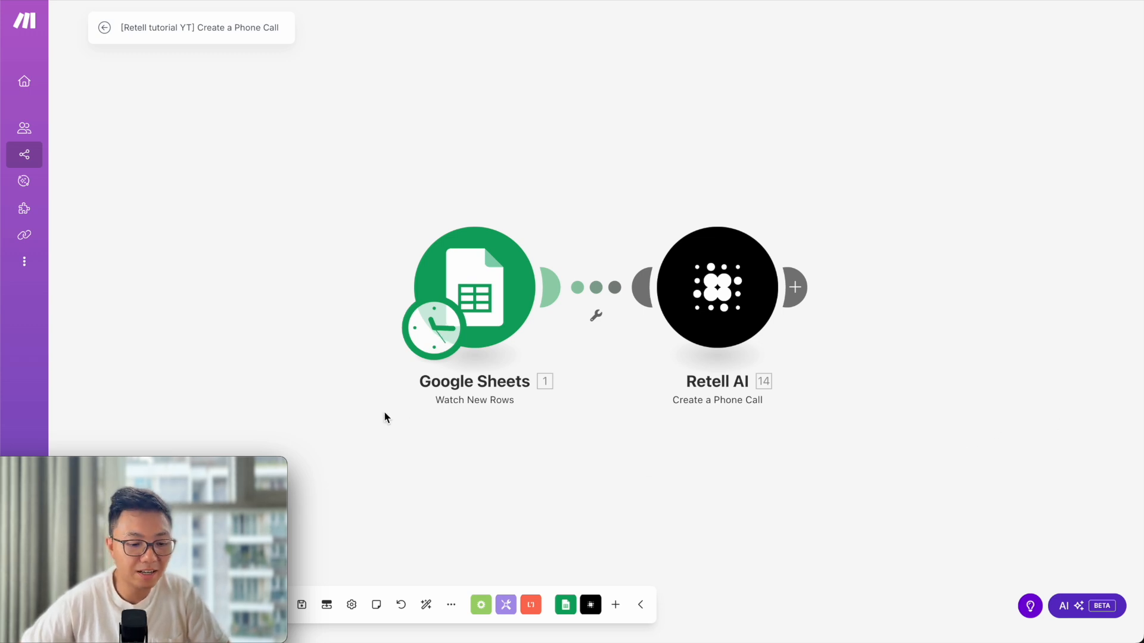
Run the scenario once and inspect the Google Sheets trigger's single operation, which returned size 0.
{"action": "left_click_drag", "start_coordinate": [135, 476], "coordinate": [614, 489]}
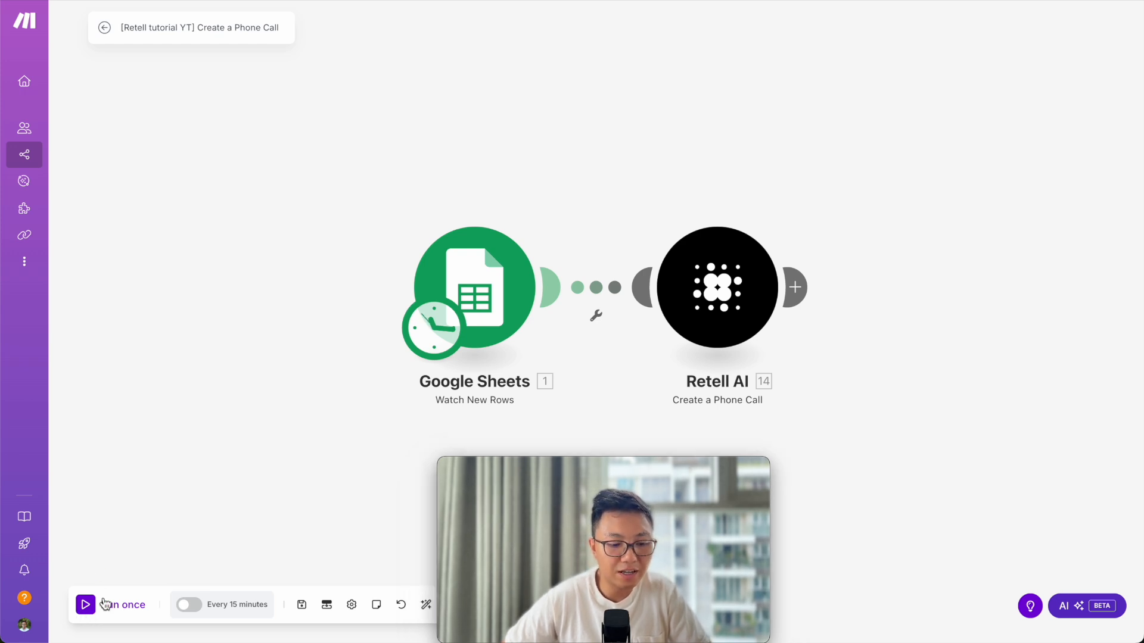
{"action": "left_click", "coordinate": [85, 605]}
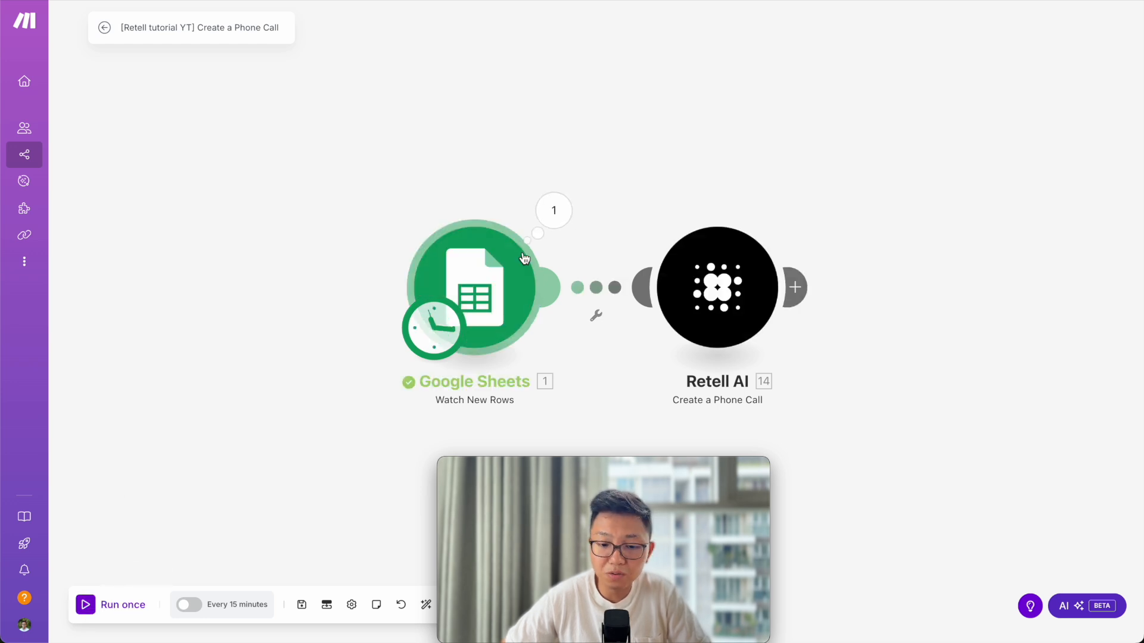
{"action": "left_click", "coordinate": [564, 209]}
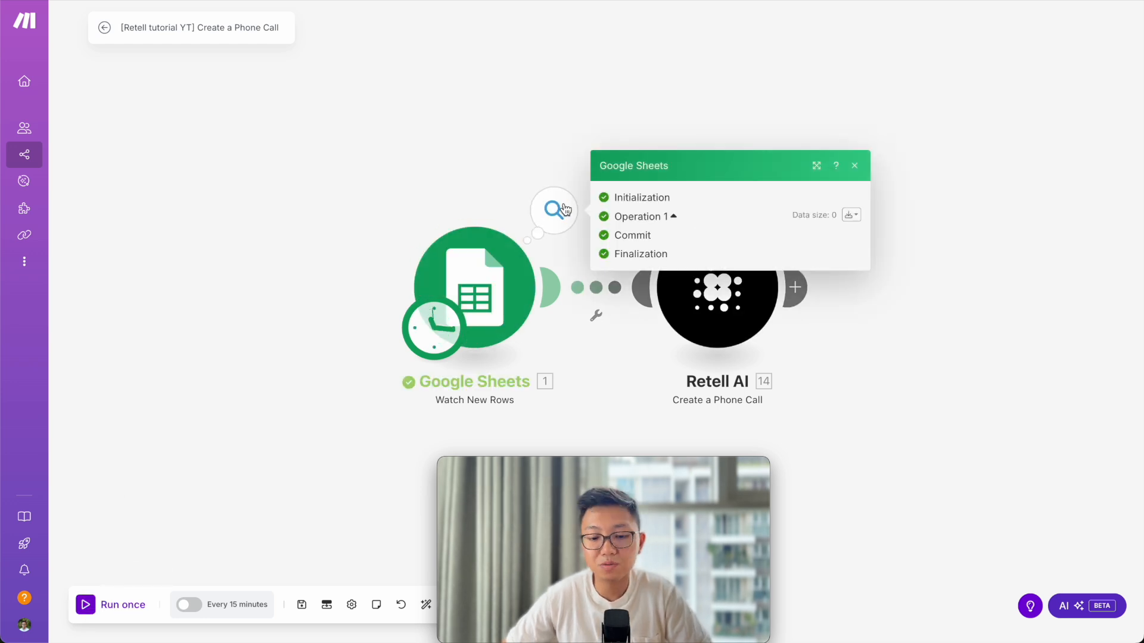
{"action": "left_click", "coordinate": [581, 109]}
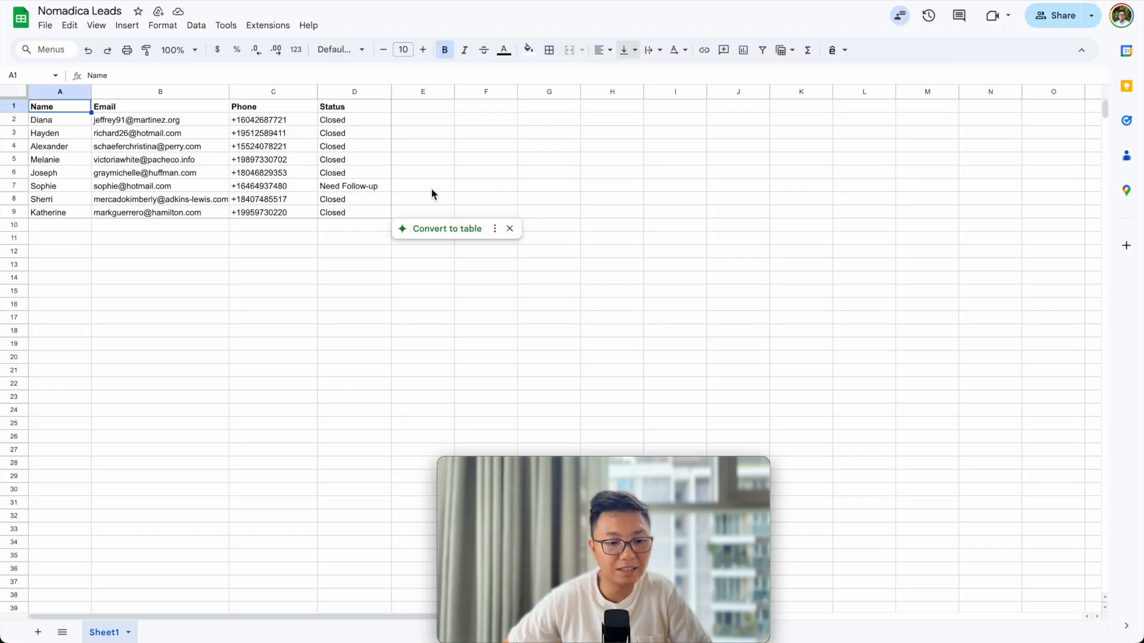
Enter a new lead's name and e-mail address in row 10 of the Nomadica Leads sheet.
{"action": "left_click", "coordinate": [54, 230]}
{"action": "type", "text": "A"}
{"action": "key", "text": "BackSpace"}
{"action": "key", "text": "BackSpace"}
{"action": "type", "text": "Nathan"}
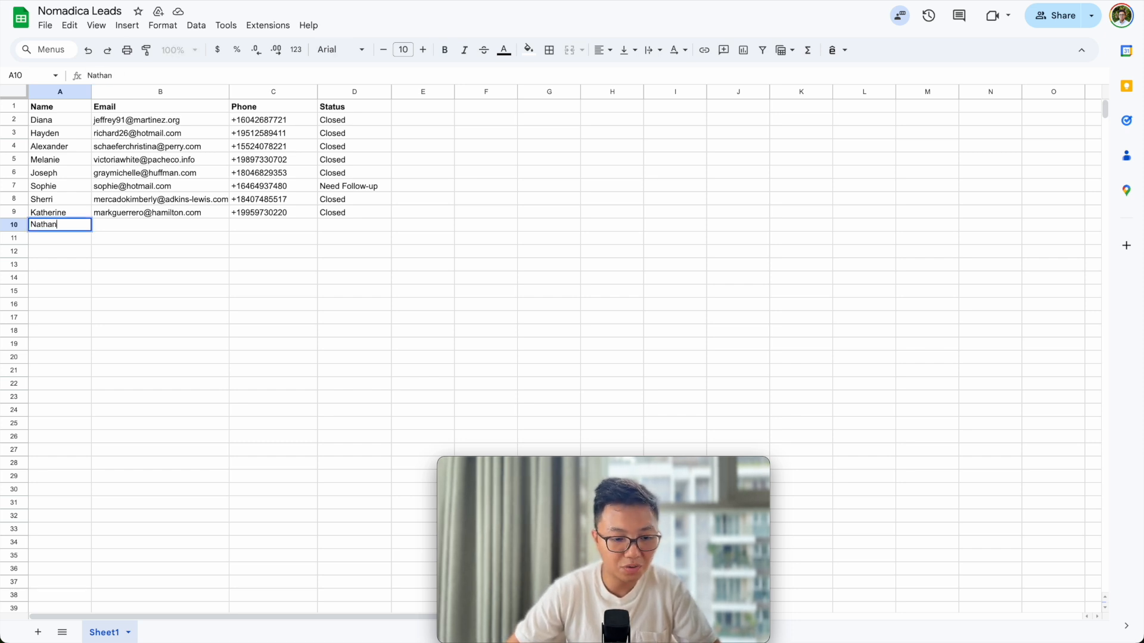
{"action": "key", "text": "Tab"}
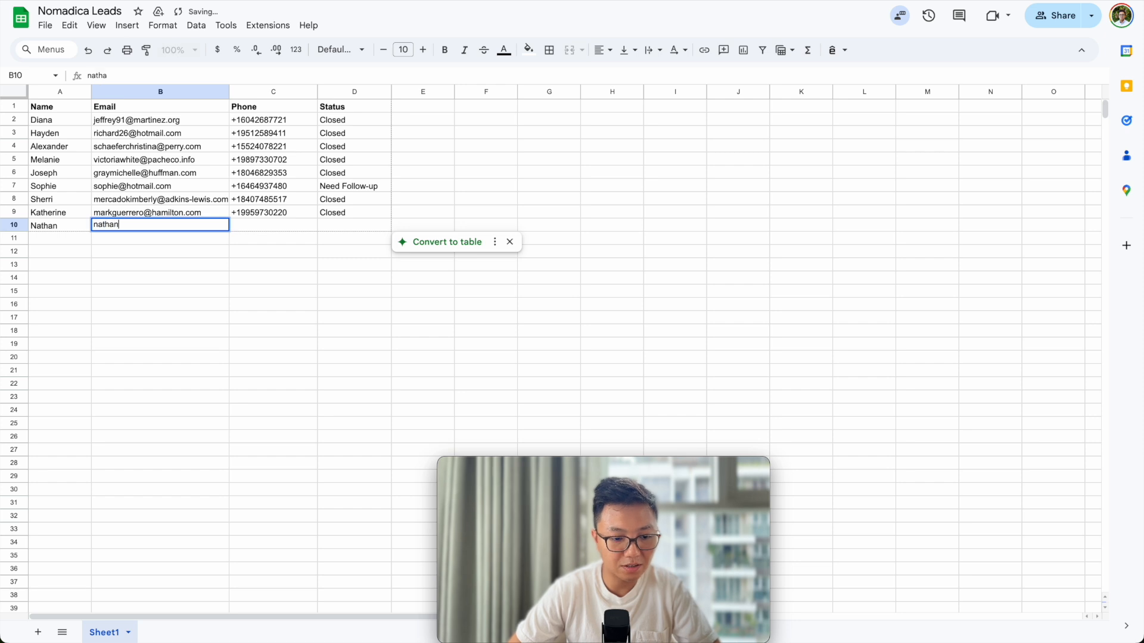
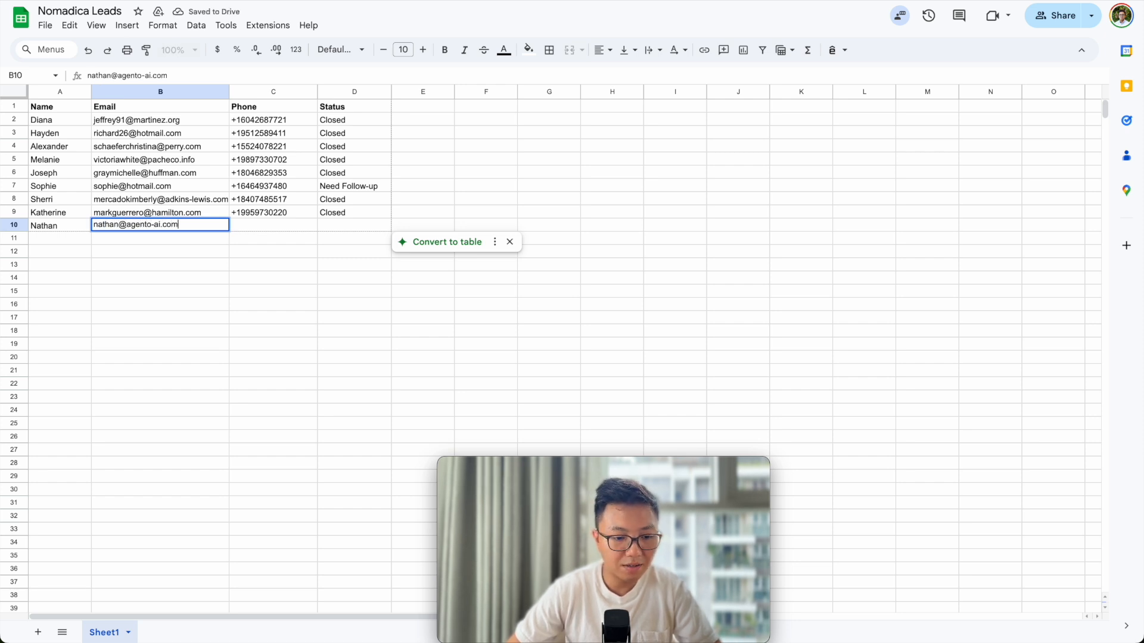
{"action": "left_click", "coordinate": [246, 228]}
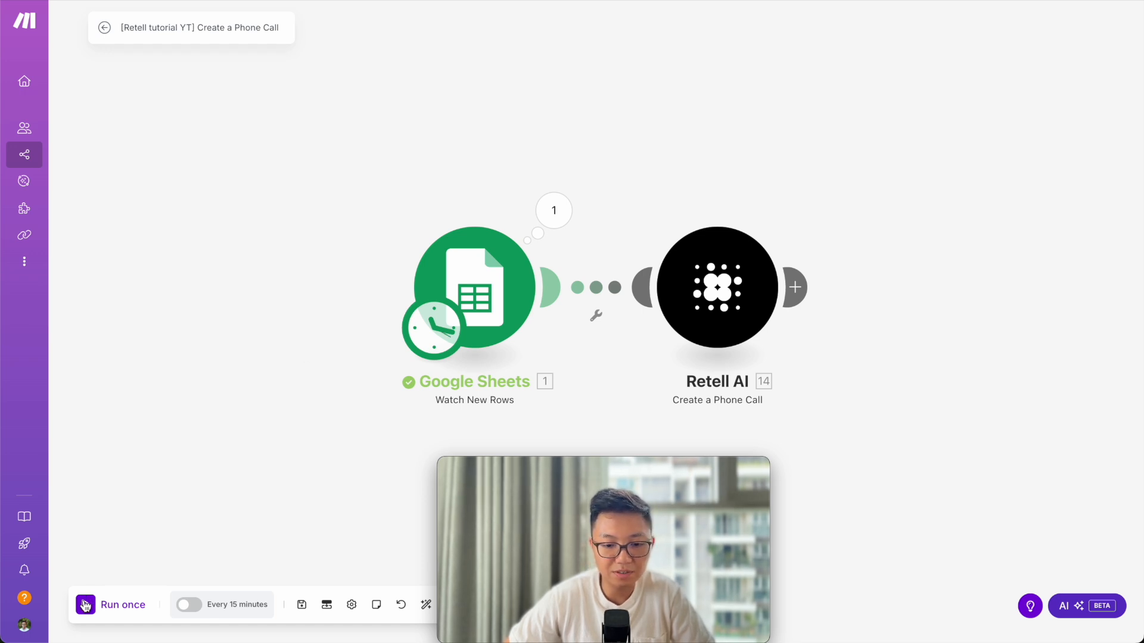
Run the scenario once and confirm the sheet trigger picked up row 10.
{"action": "left_click", "coordinate": [86, 606]}
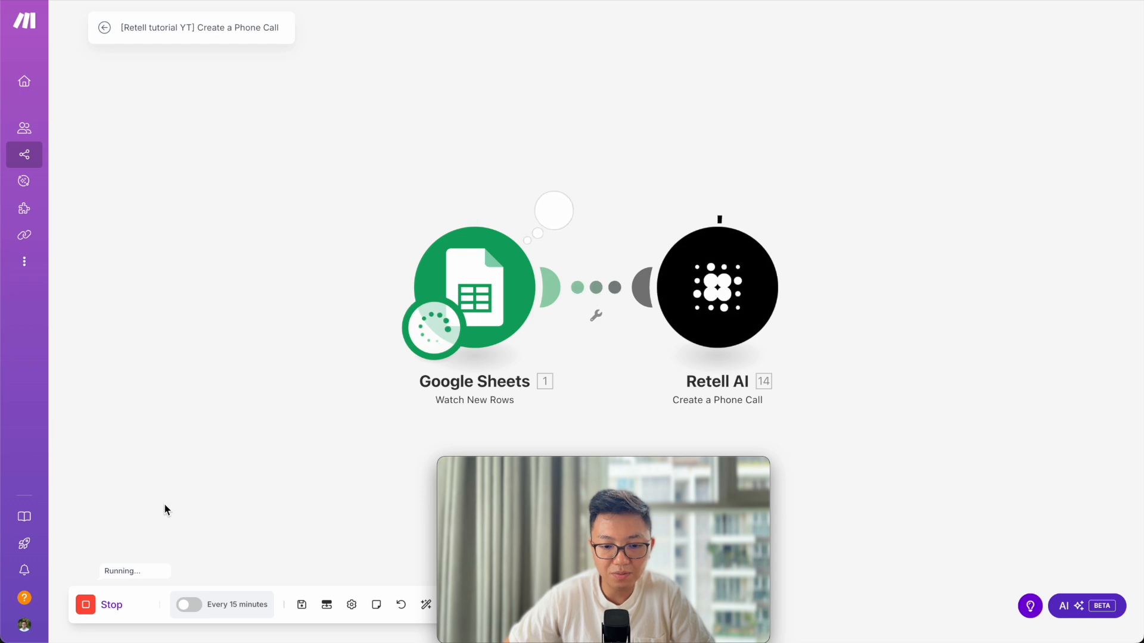
{"action": "left_click", "coordinate": [554, 210]}
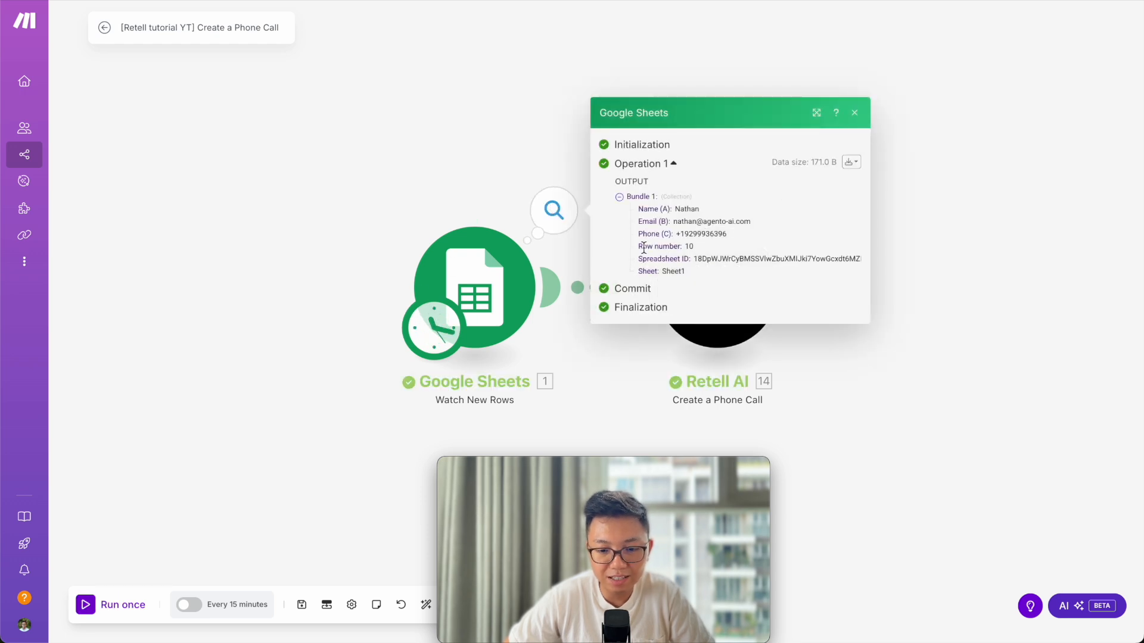
{"action": "left_click", "coordinate": [1006, 252]}
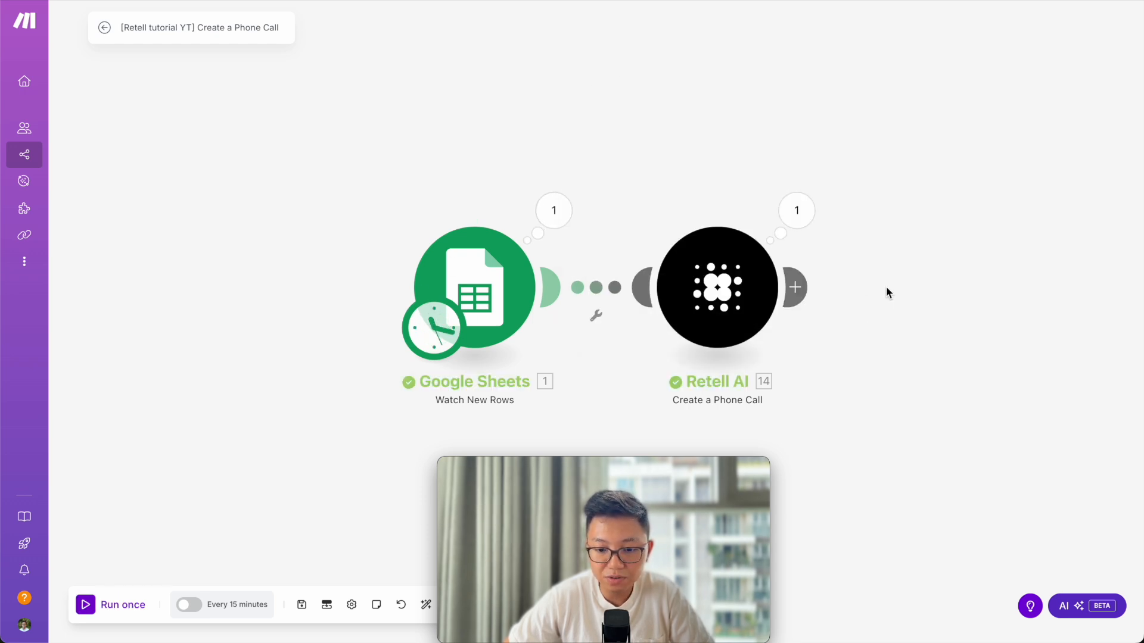
{"action": "key", "text": "ctrl+Right"}
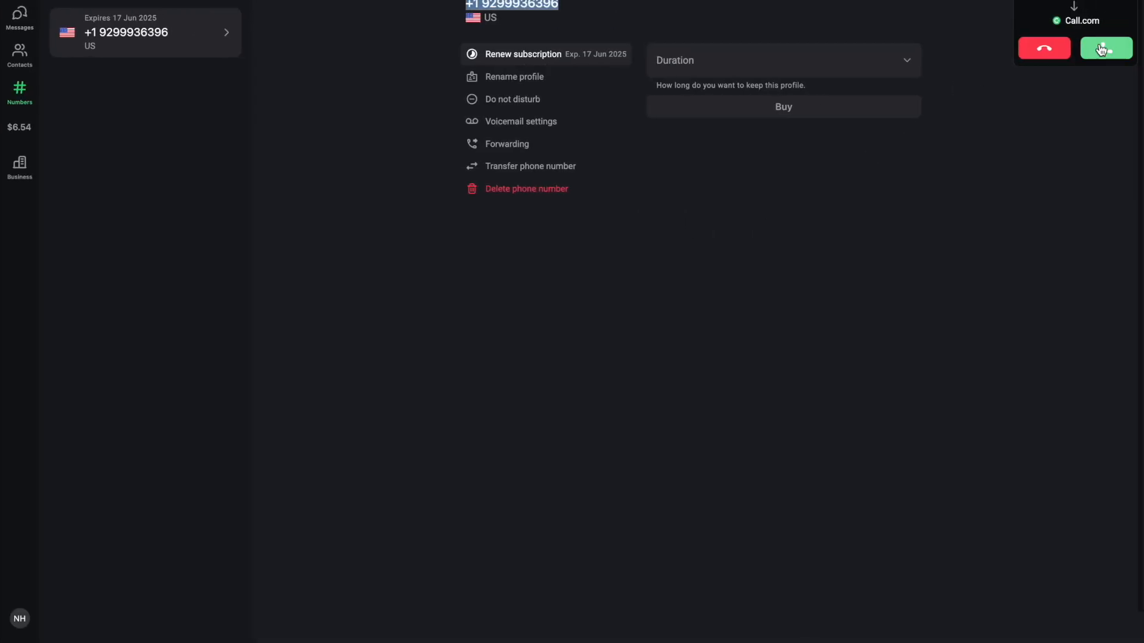
Answer the AI agent's call in Call.com, let it talk about 26 seconds, then hang up.
{"action": "left_click", "coordinate": [1100, 49]}
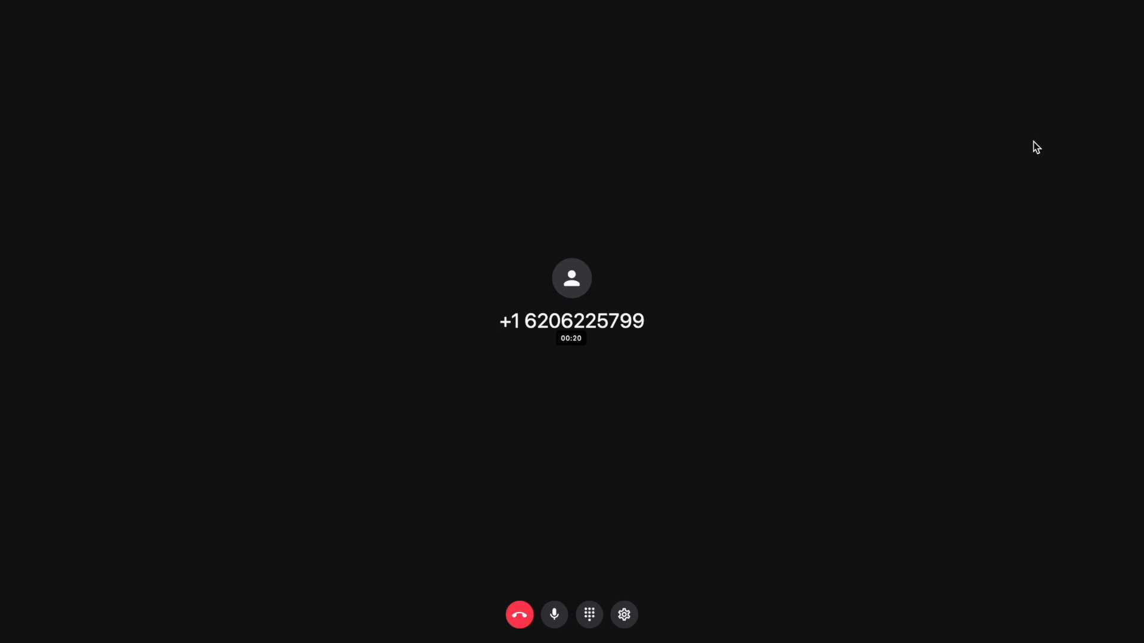
{"action": "left_click", "coordinate": [518, 617]}
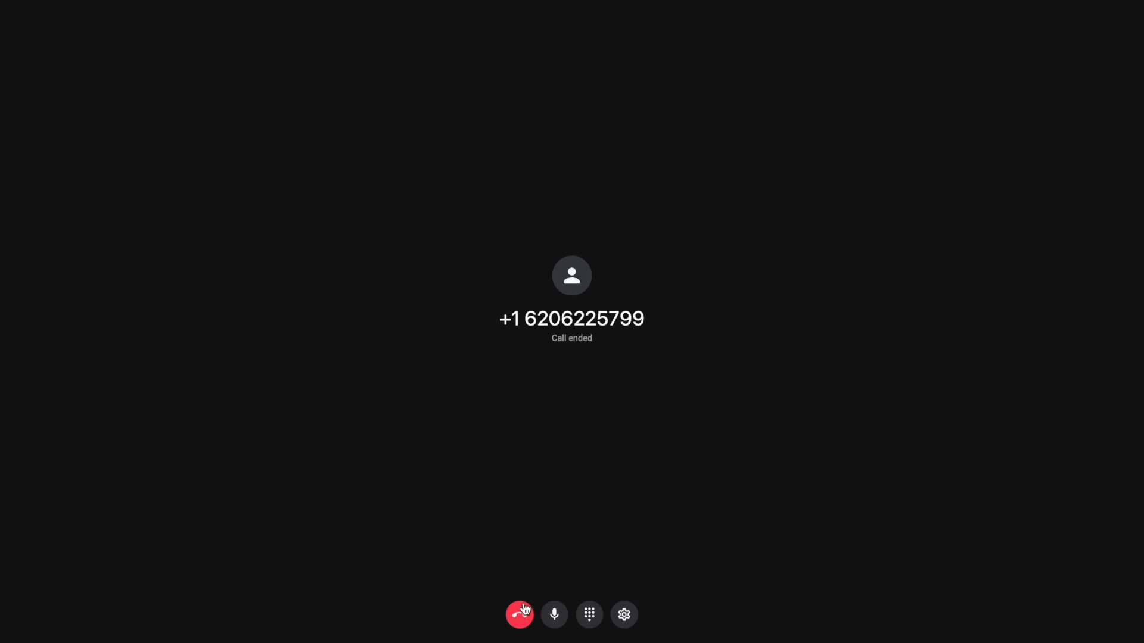
{"action": "key", "text": "ctrl+Left"}
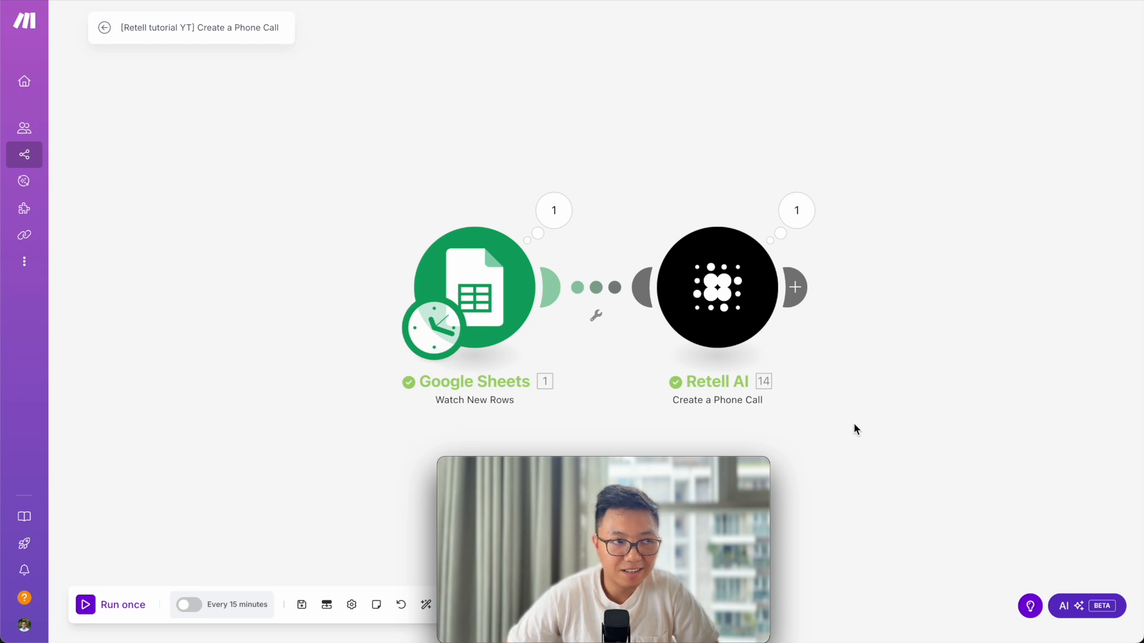
{"action": "left_click_drag", "start_coordinate": [669, 467], "coordinate": [178, 455]}
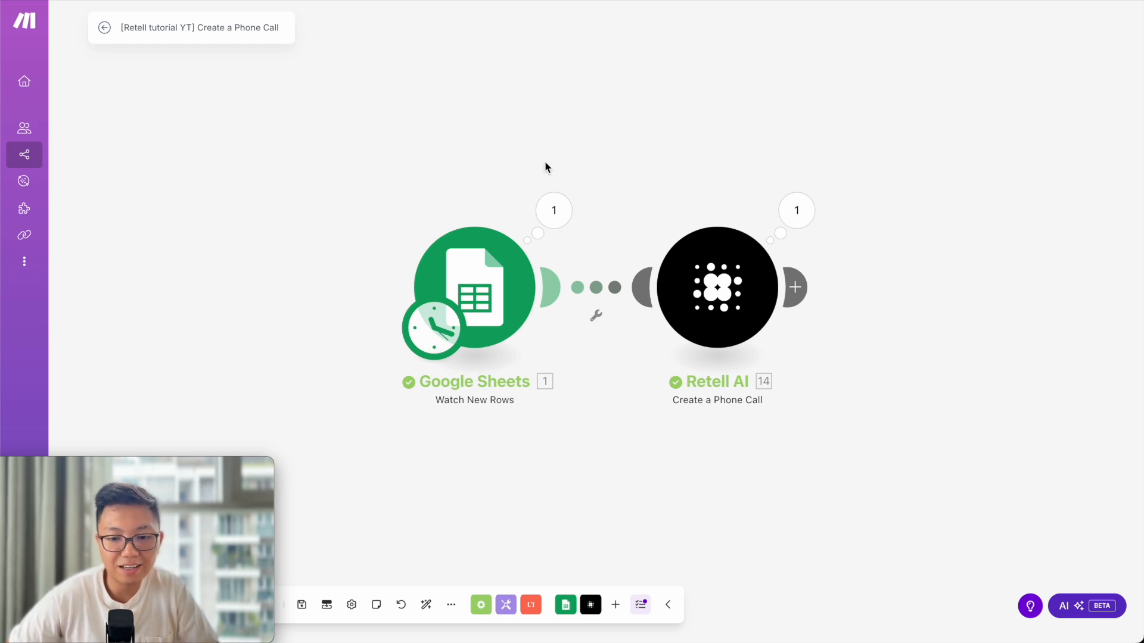
{"action": "left_click", "coordinate": [553, 211]}
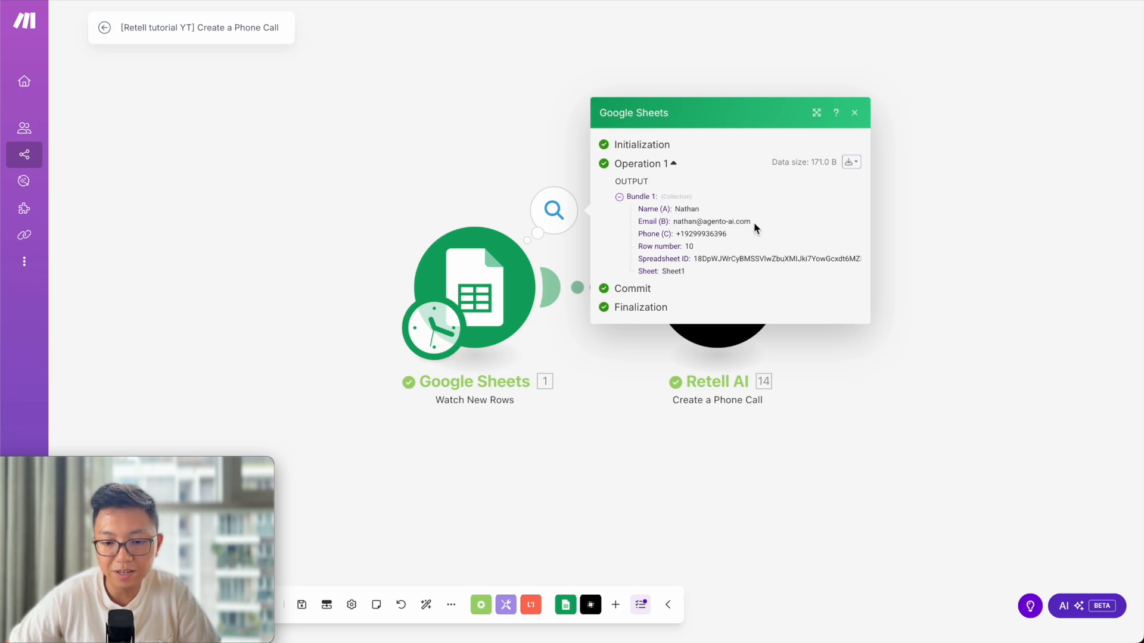
{"action": "left_click", "coordinate": [970, 197]}
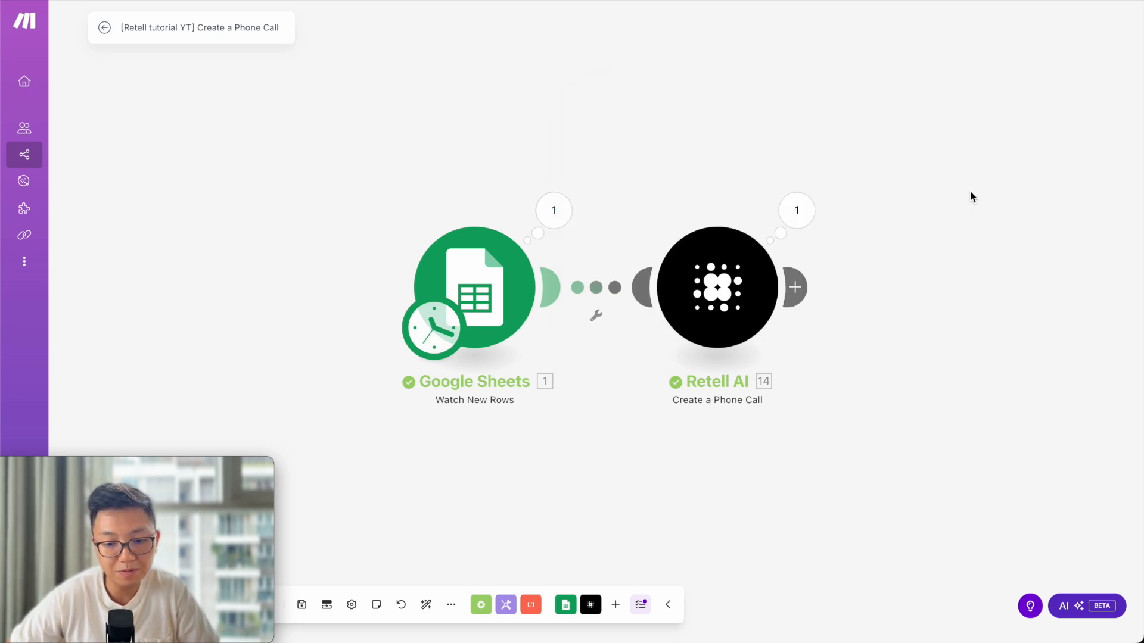
{"action": "left_click", "coordinate": [801, 212]}
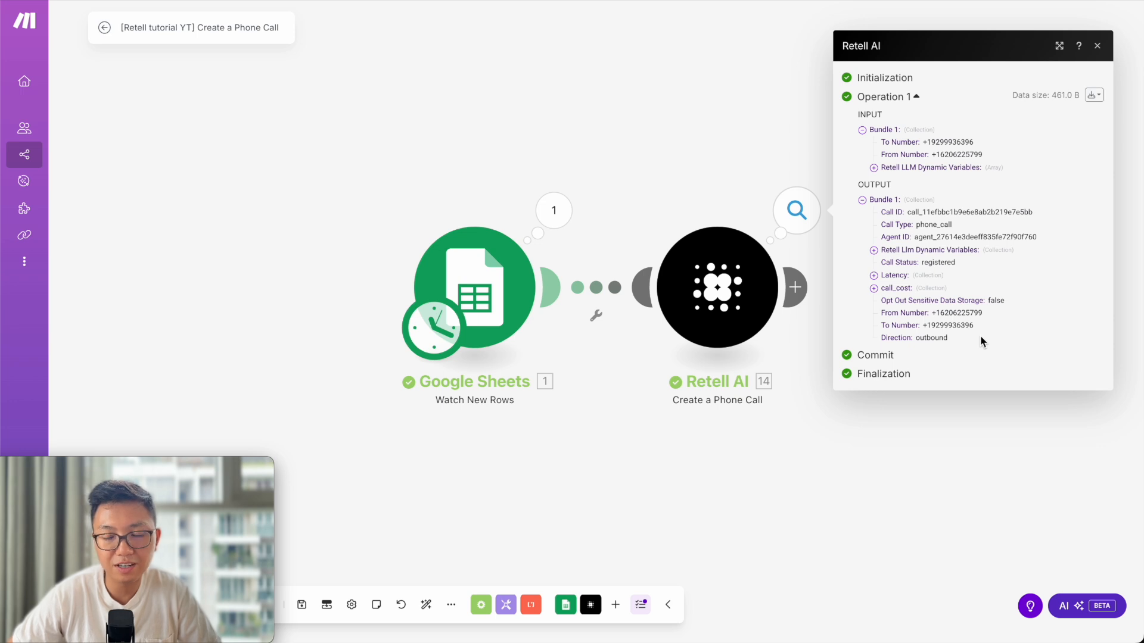
{"action": "left_click", "coordinate": [807, 207]}
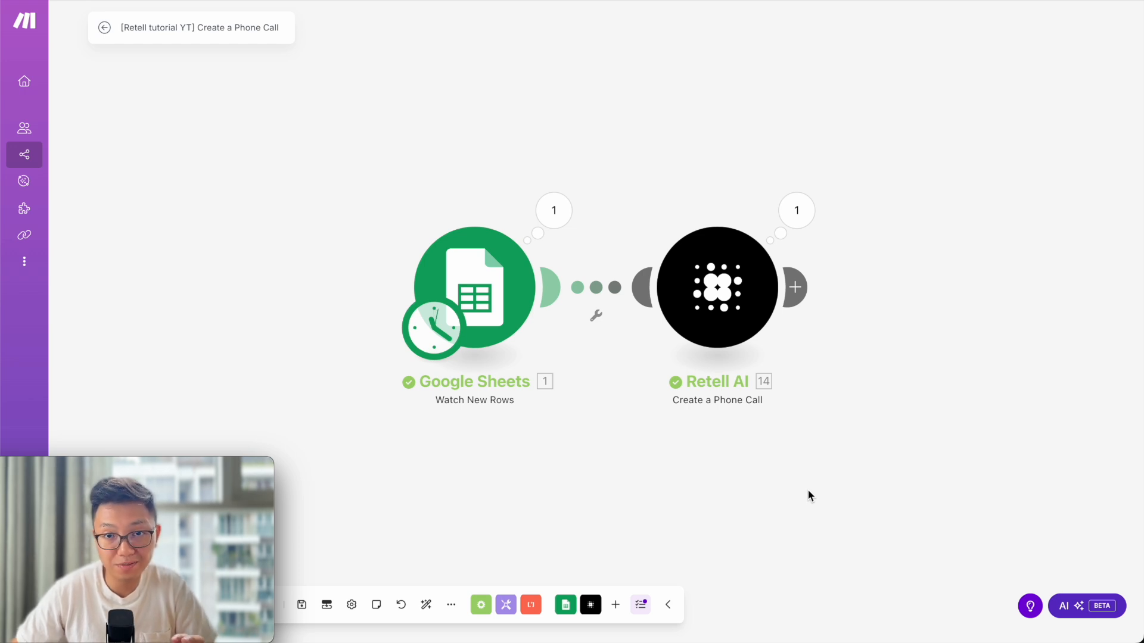
Add a Retell AI 'Get a Call' module after the Create a Phone Call step and view that step's output.
{"action": "left_click", "coordinate": [795, 288]}
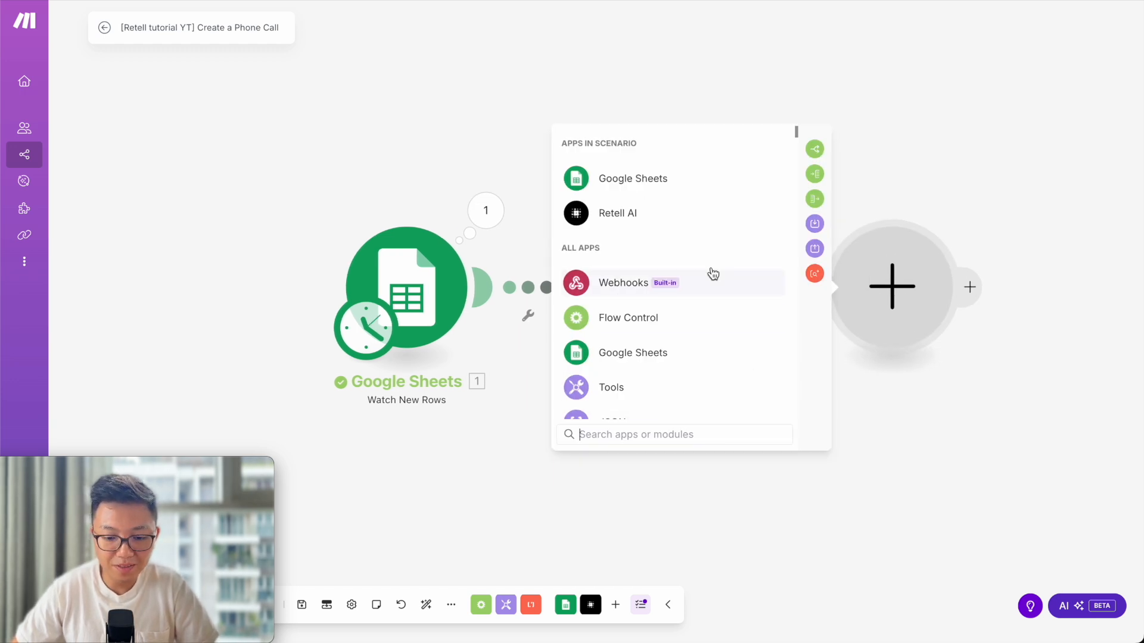
{"action": "left_click", "coordinate": [715, 222]}
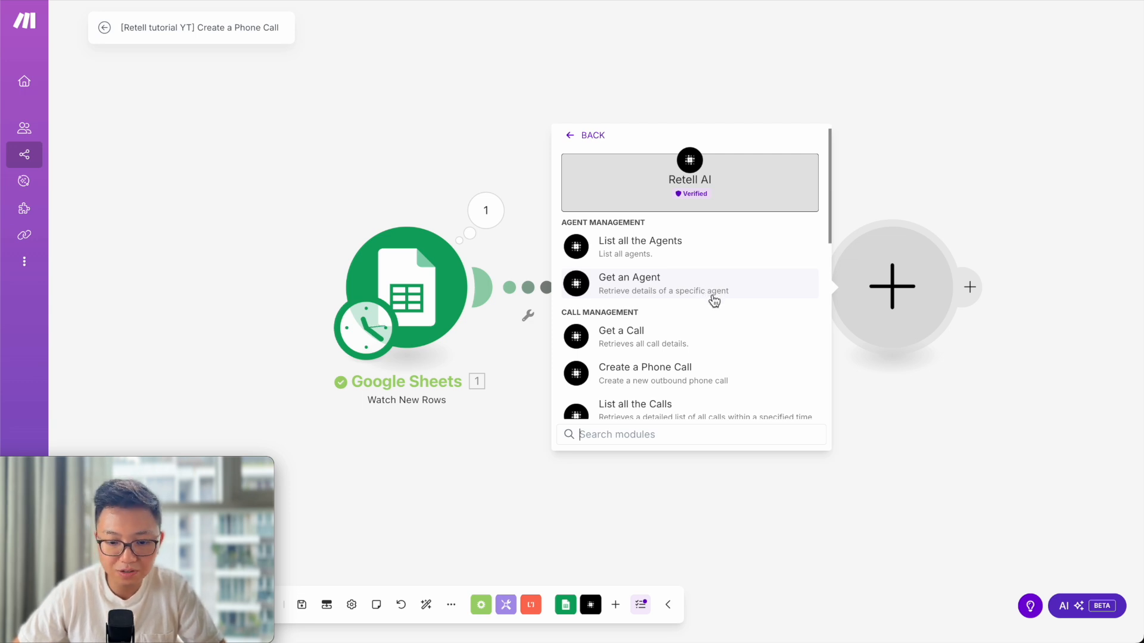
{"action": "scroll", "coordinate": [715, 299], "scroll_direction": "down", "scroll_amount": 1}
{"action": "scroll", "coordinate": [705, 334], "scroll_direction": "down", "scroll_amount": 1}
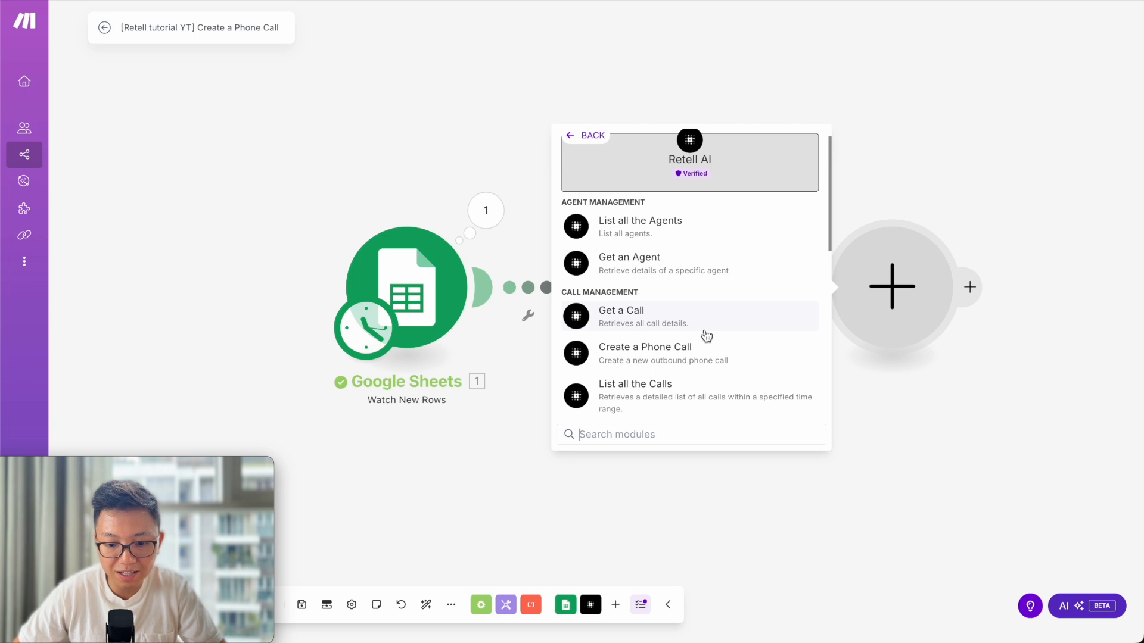
{"action": "left_click", "coordinate": [709, 322]}
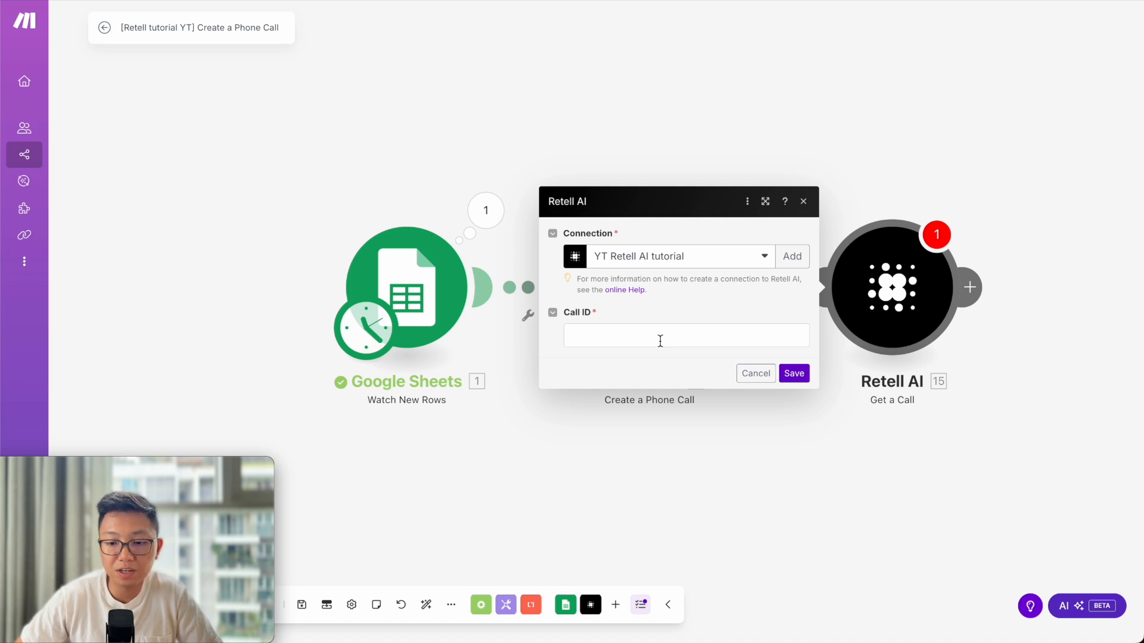
{"action": "left_click", "coordinate": [870, 123]}
{"action": "left_click", "coordinate": [728, 213]}
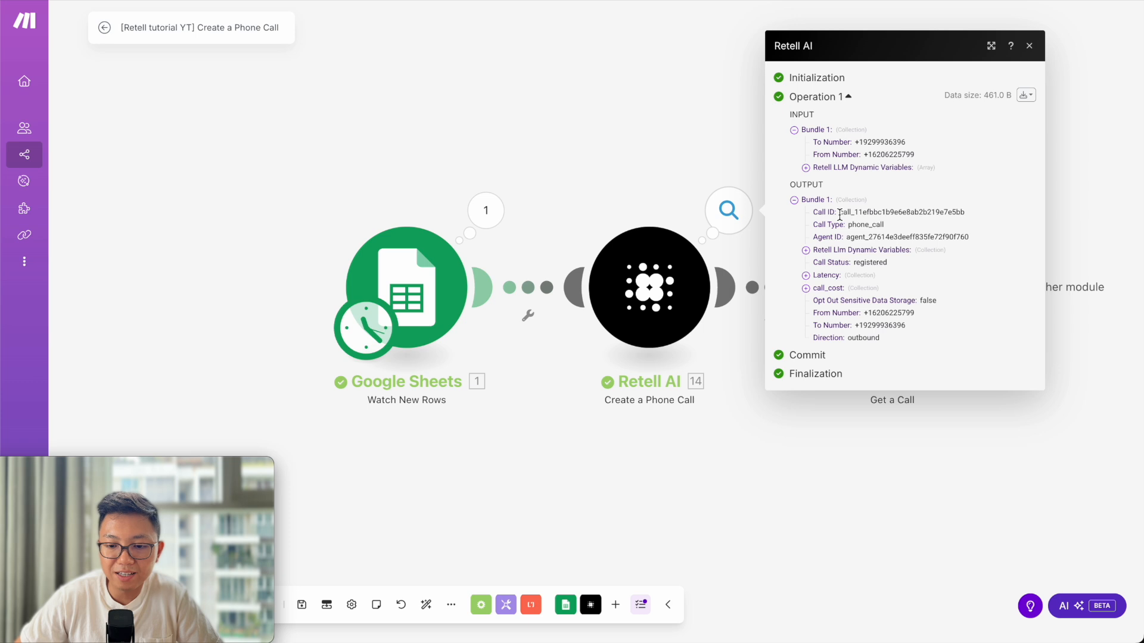
Copy the created call's Call ID from the Create a Phone Call output.
{"action": "left_click_drag", "start_coordinate": [840, 214], "coordinate": [965, 213]}
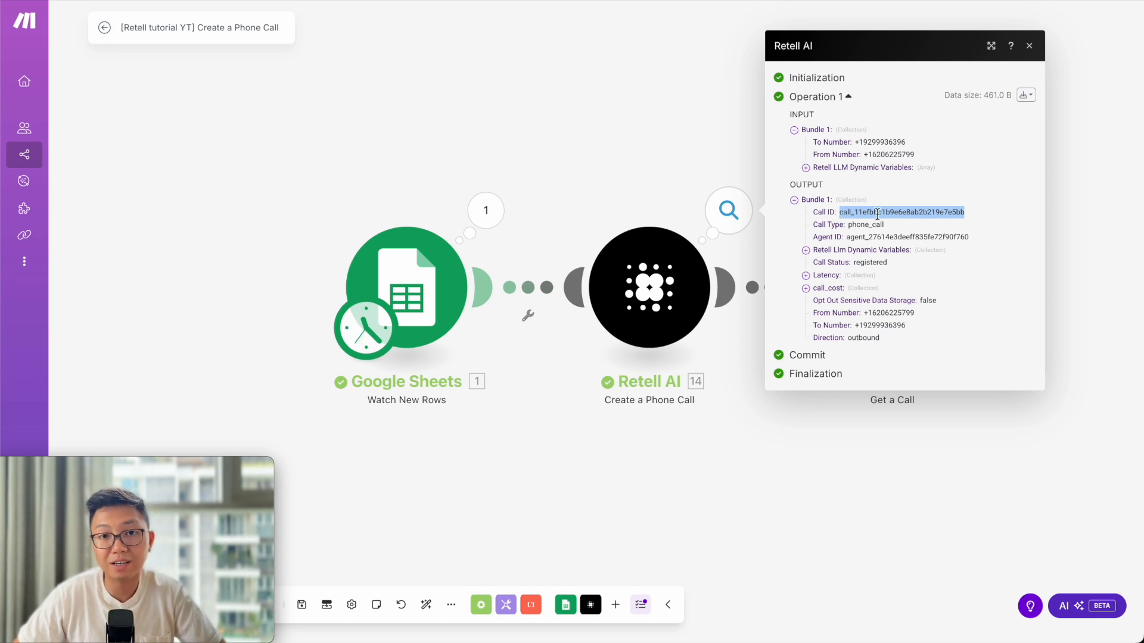
{"action": "left_click", "coordinate": [840, 213]}
{"action": "left_click_drag", "start_coordinate": [840, 214], "coordinate": [968, 217]}
{"action": "key", "text": "ctrl+c"}
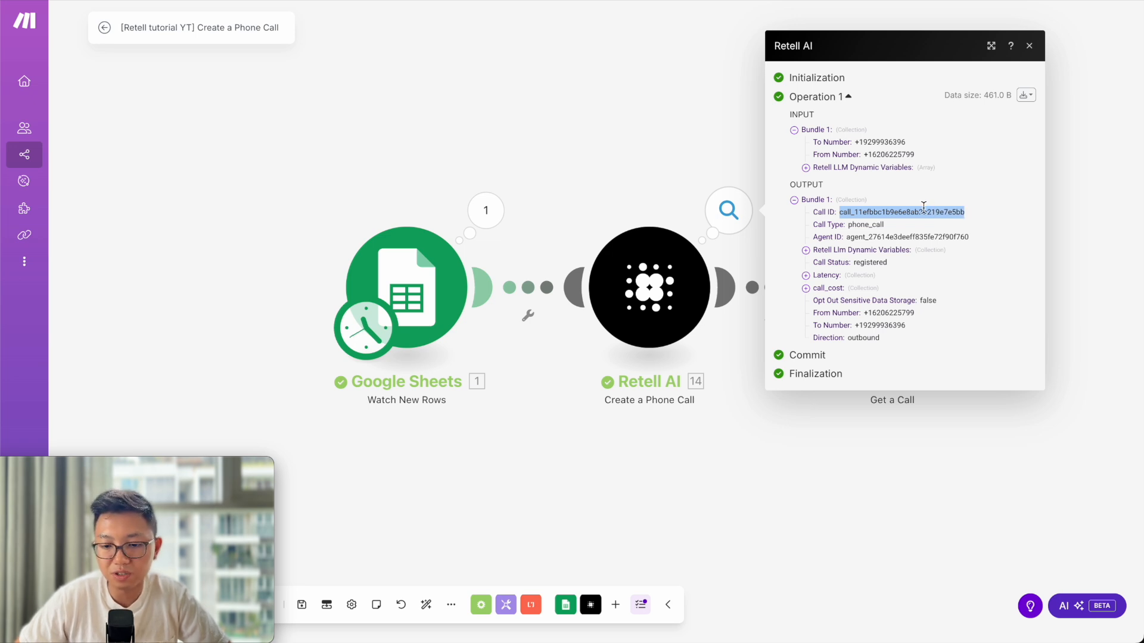
{"action": "left_click", "coordinate": [900, 512]}
Paste the Call ID into Get a Call, save it, and run only that module.
{"action": "left_click", "coordinate": [879, 325]}
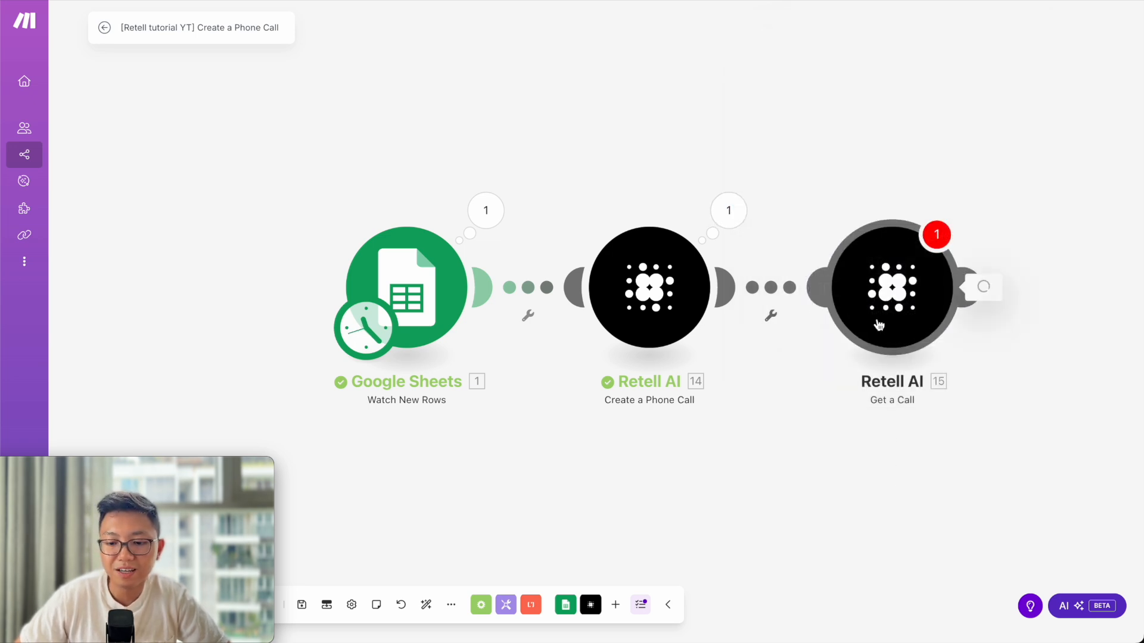
{"action": "left_click", "coordinate": [656, 337]}
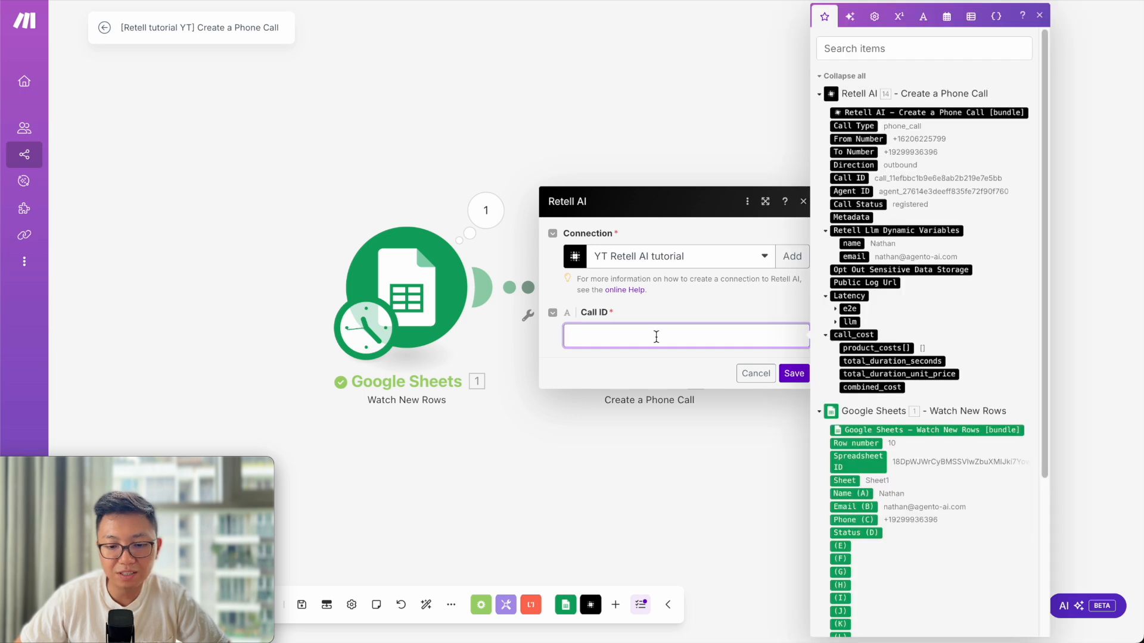
{"action": "key", "text": "ctrl+v"}
{"action": "left_click", "coordinate": [794, 374]}
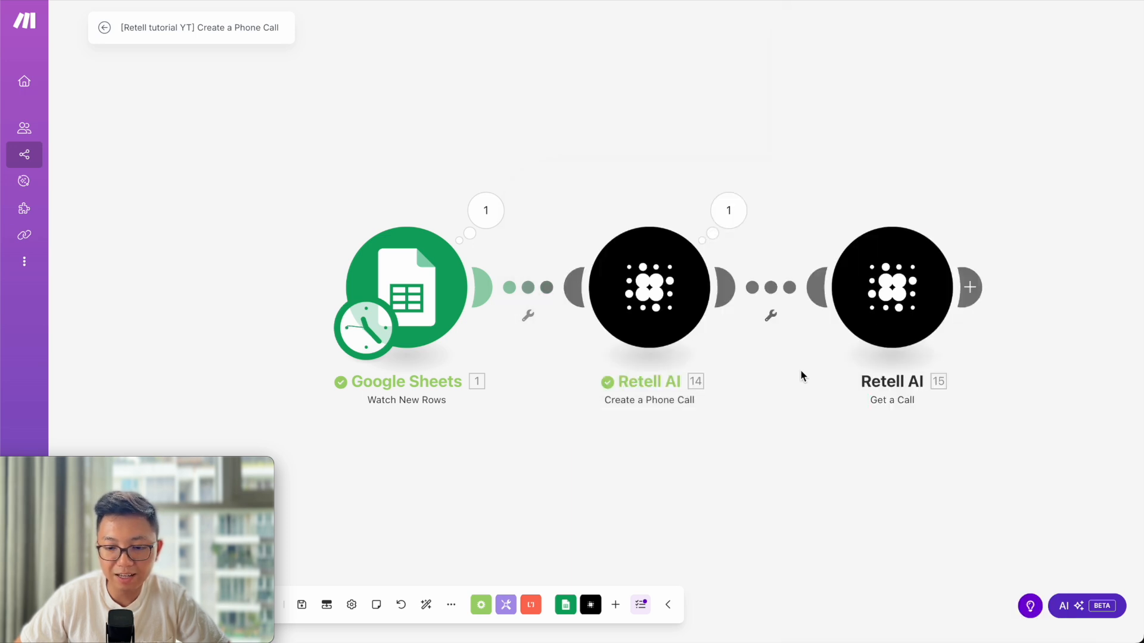
{"action": "right_click", "coordinate": [891, 303]}
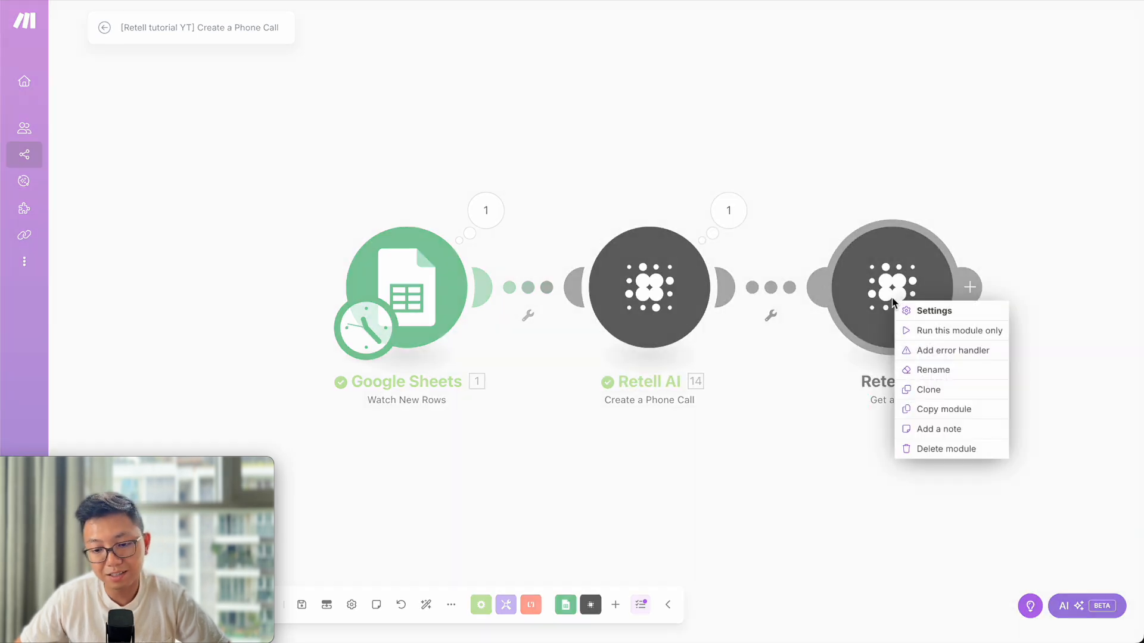
{"action": "left_click", "coordinate": [933, 333]}
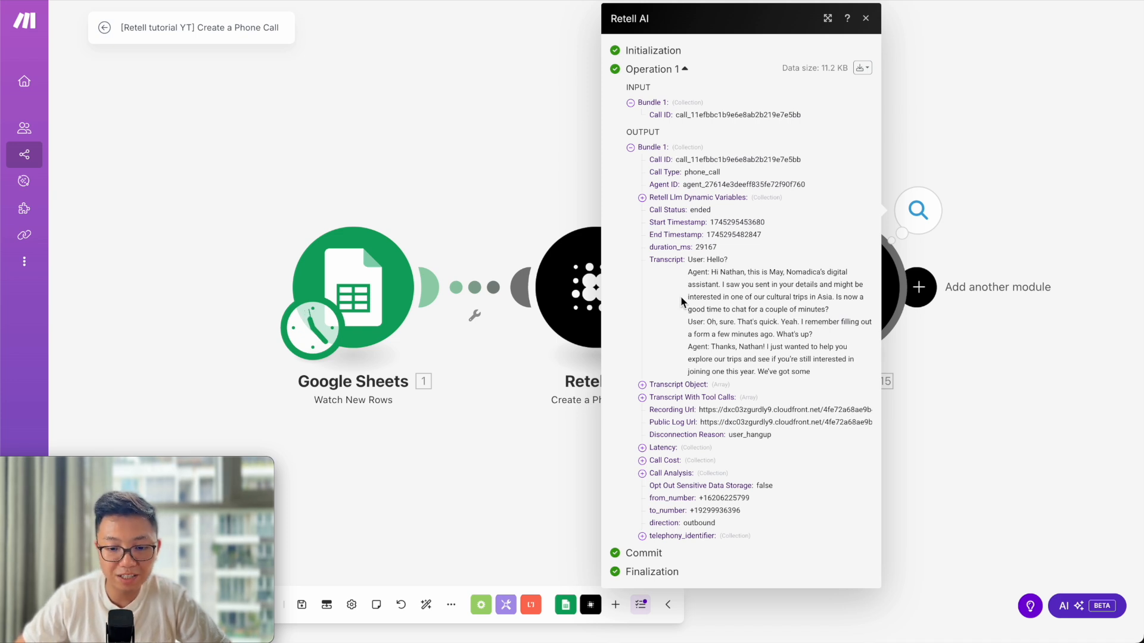
Review the retrieved call's transcript, Latency and Call Analysis details in the output bundle.
{"action": "left_click_drag", "start_coordinate": [687, 260], "coordinate": [835, 378]}
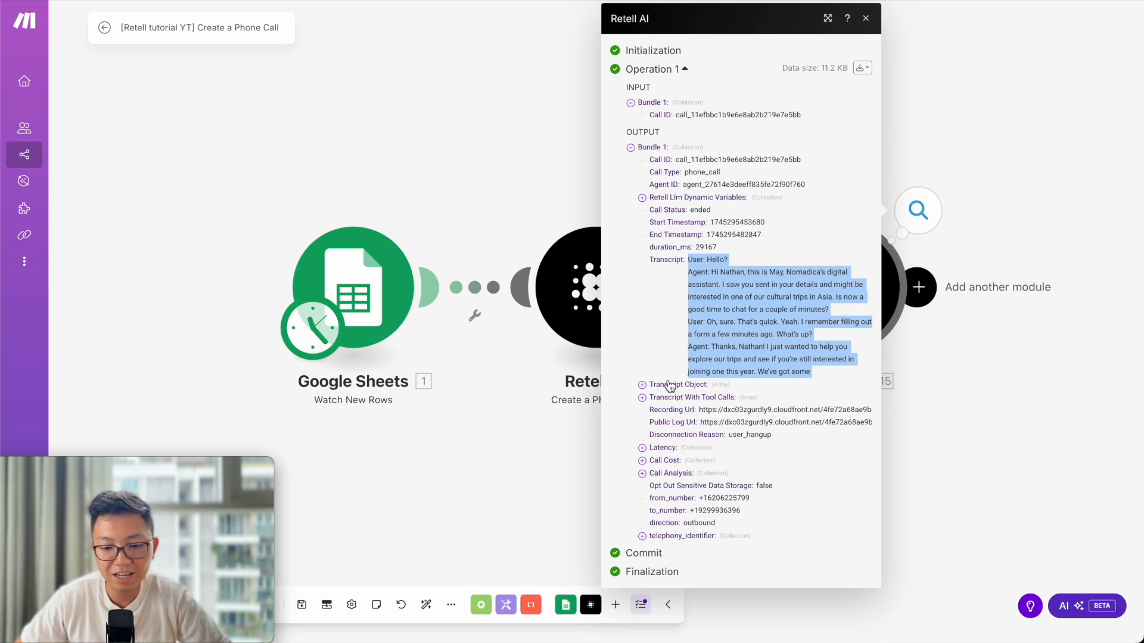
{"action": "left_click", "coordinate": [664, 316]}
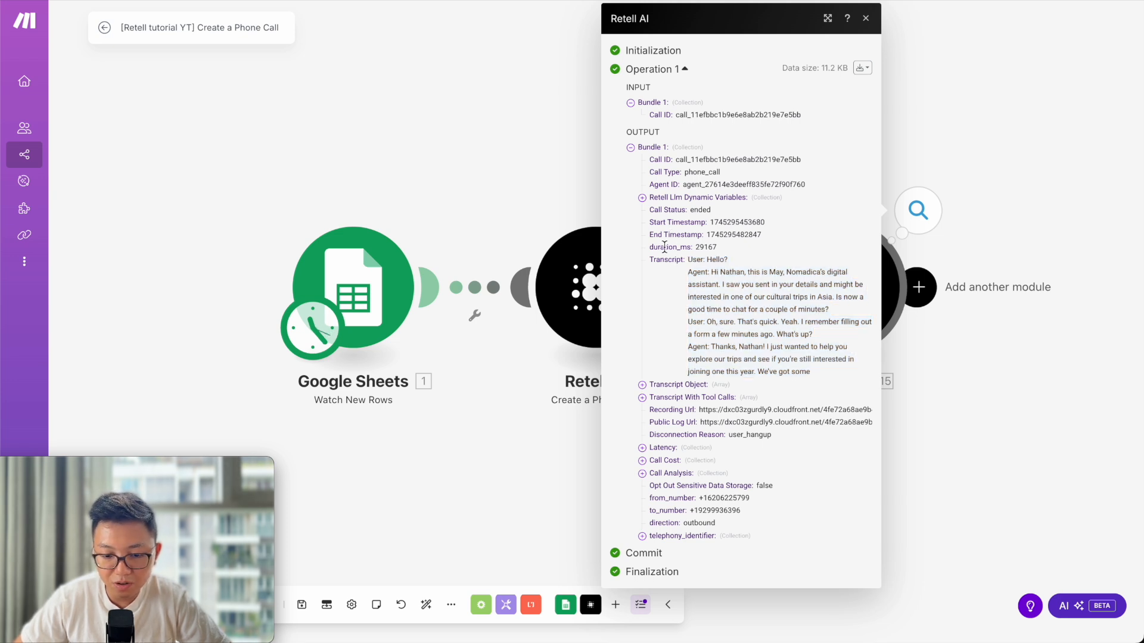
{"action": "left_click", "coordinate": [643, 450]}
{"action": "left_click", "coordinate": [643, 450]}
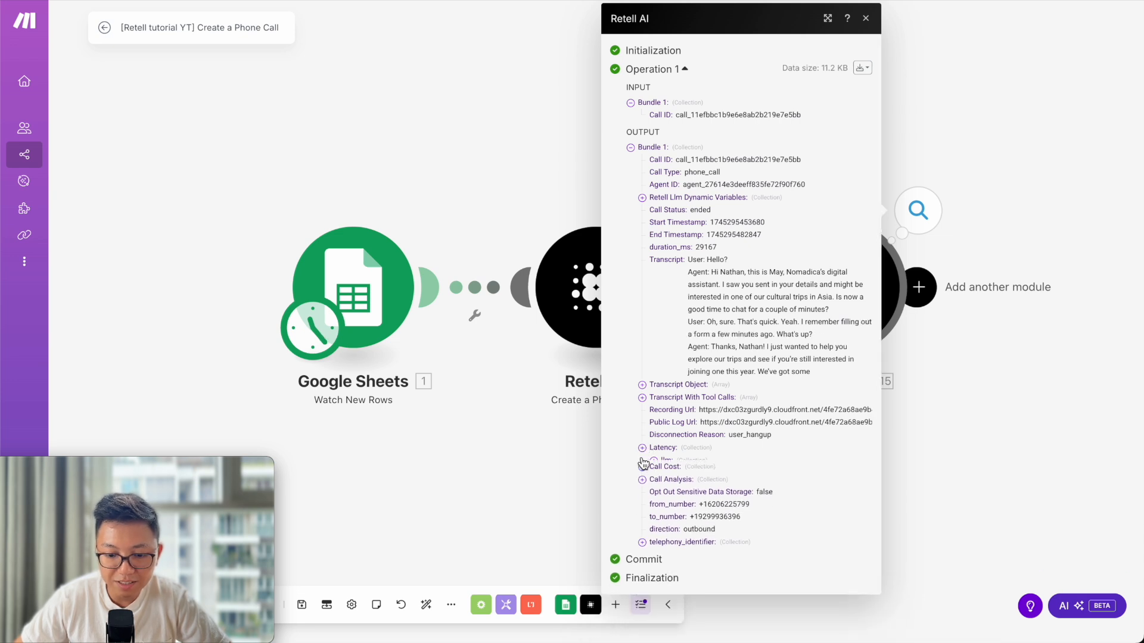
{"action": "left_click", "coordinate": [642, 479]}
{"action": "scroll", "coordinate": [679, 486], "scroll_direction": "down", "scroll_amount": 1}
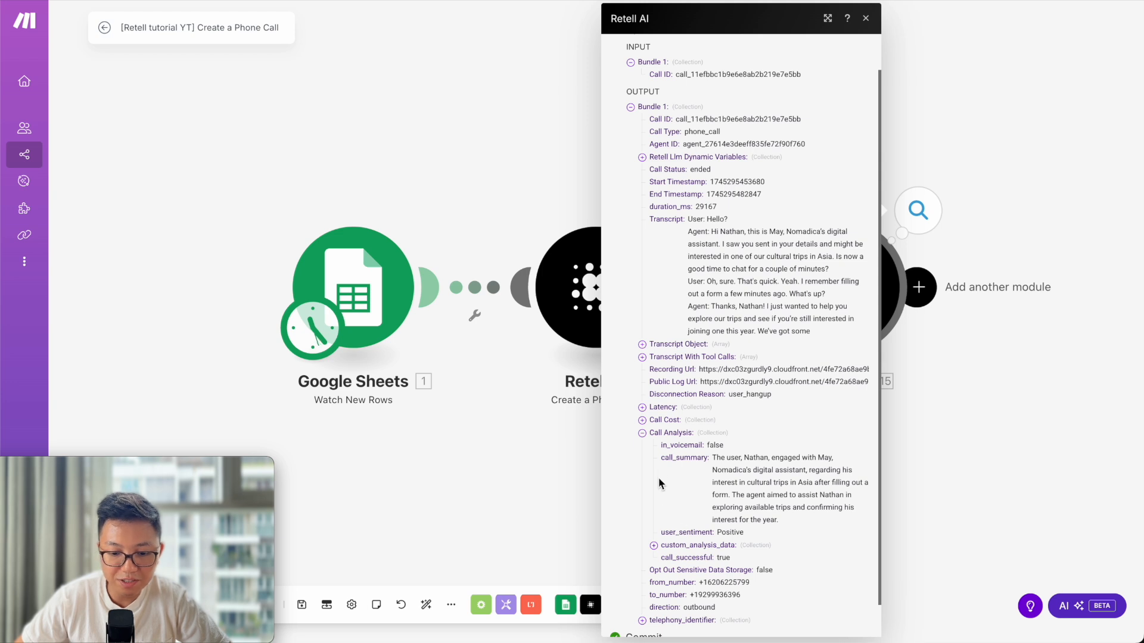
{"action": "left_click", "coordinate": [642, 433]}
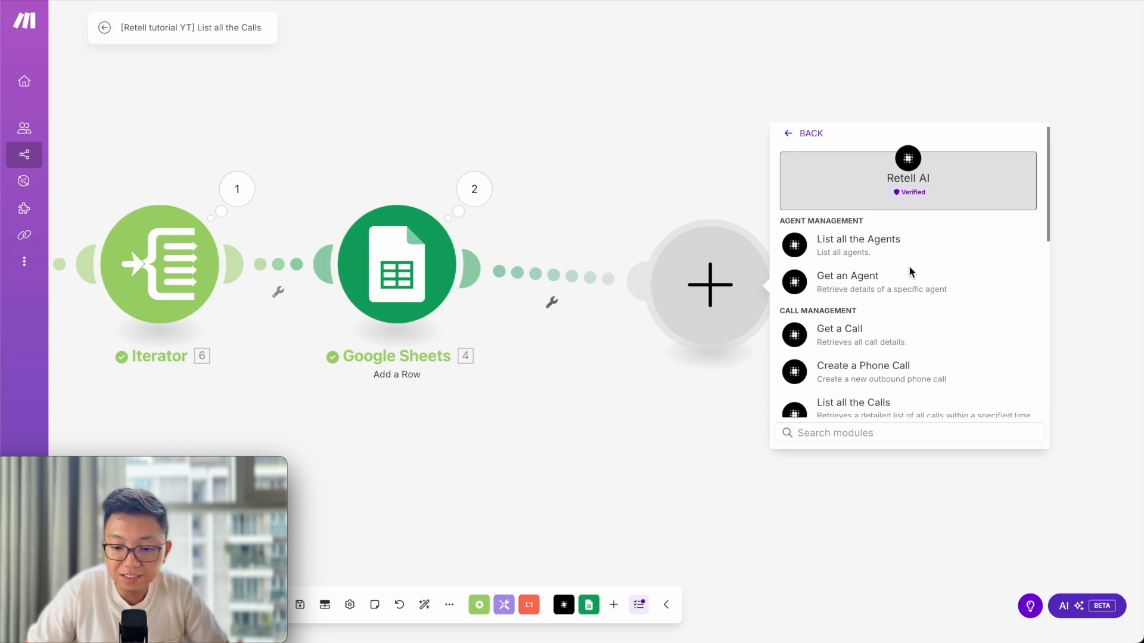
{"action": "scroll", "coordinate": [909, 269], "scroll_direction": "down", "scroll_amount": 10}
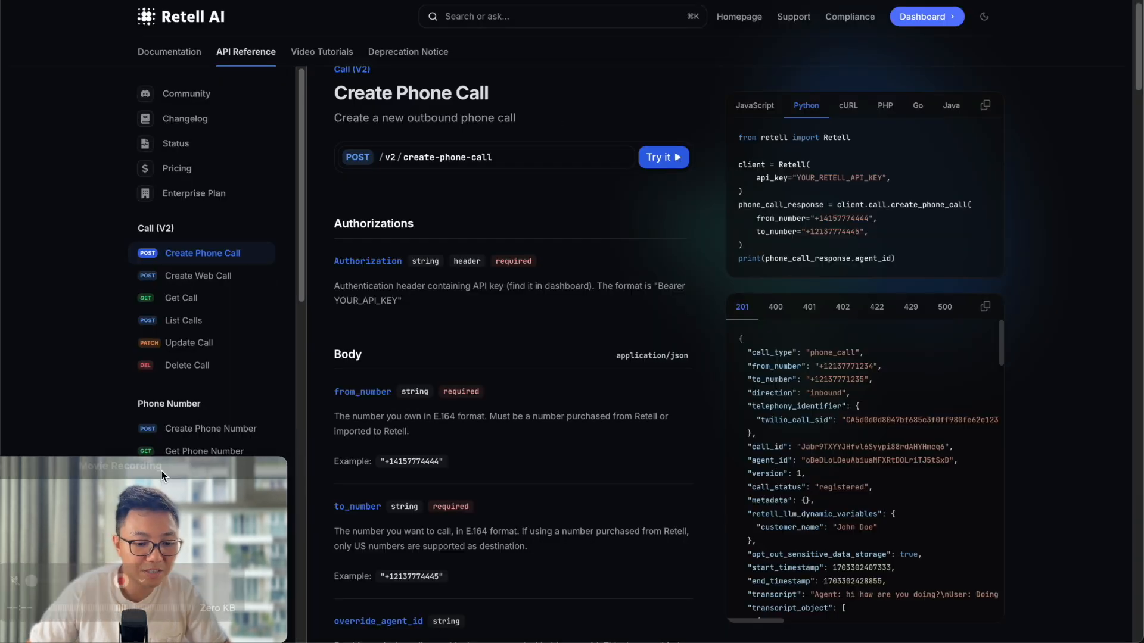
Browse the Retell API reference to the Create Batch Call page (POST /create-batch-call).
{"action": "left_click_drag", "start_coordinate": [162, 470], "coordinate": [577, 480]}
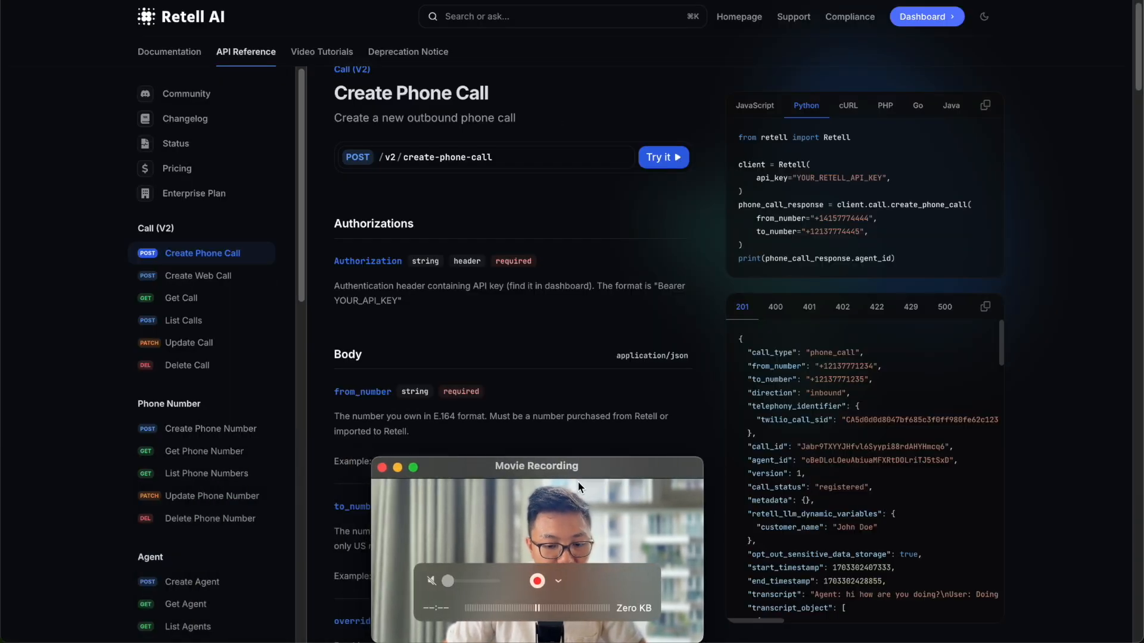
{"action": "scroll", "coordinate": [191, 316], "scroll_direction": "down", "scroll_amount": 4}
{"action": "scroll", "coordinate": [186, 442], "scroll_direction": "down", "scroll_amount": 10}
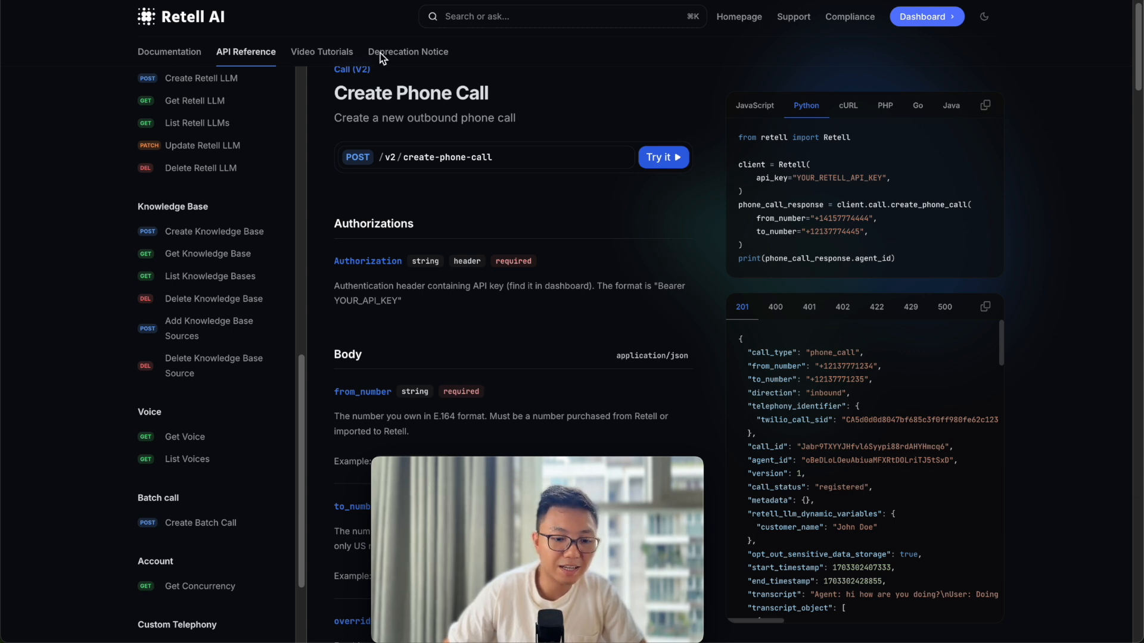
{"action": "mouse_move", "coordinate": [480, 477]}
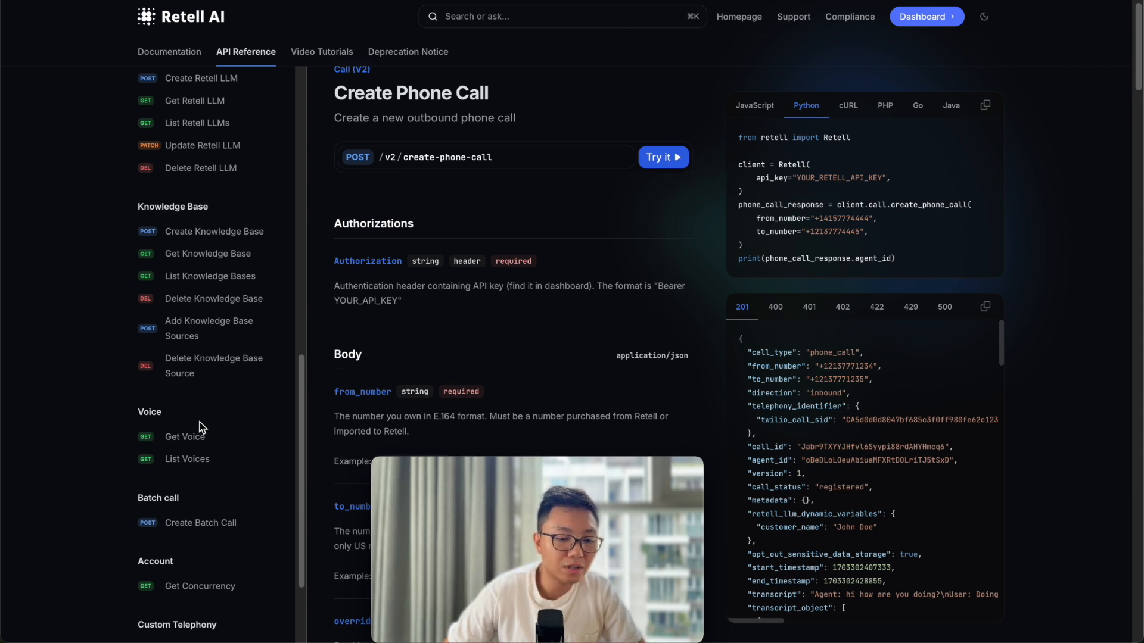
{"action": "scroll", "coordinate": [200, 428], "scroll_direction": "up", "scroll_amount": 3}
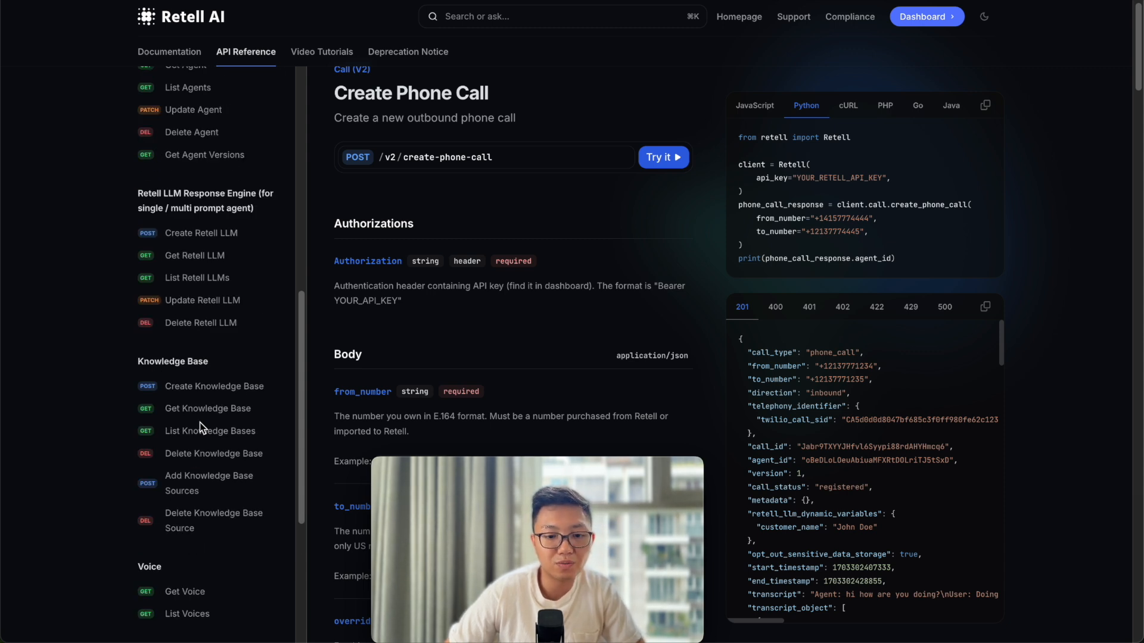
{"action": "left_click_drag", "start_coordinate": [526, 467], "coordinate": [88, 460]}
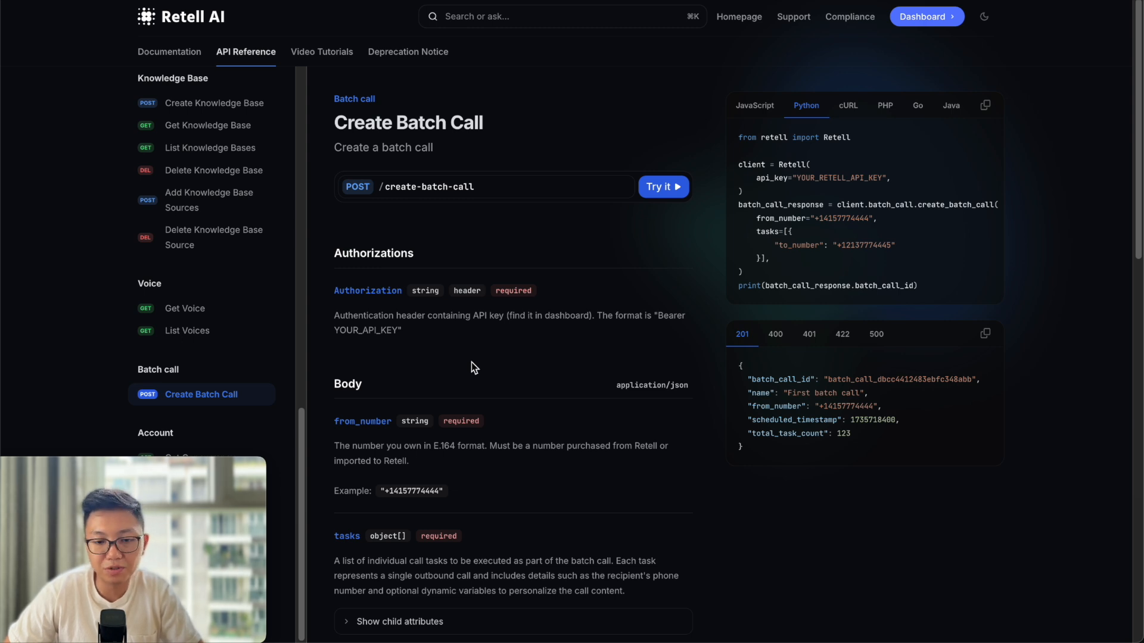
Expand the tasks parameter to read to_number (E.164) and retell_llm_dynamic_variables.
{"action": "scroll", "coordinate": [502, 341], "scroll_direction": "down", "scroll_amount": 2}
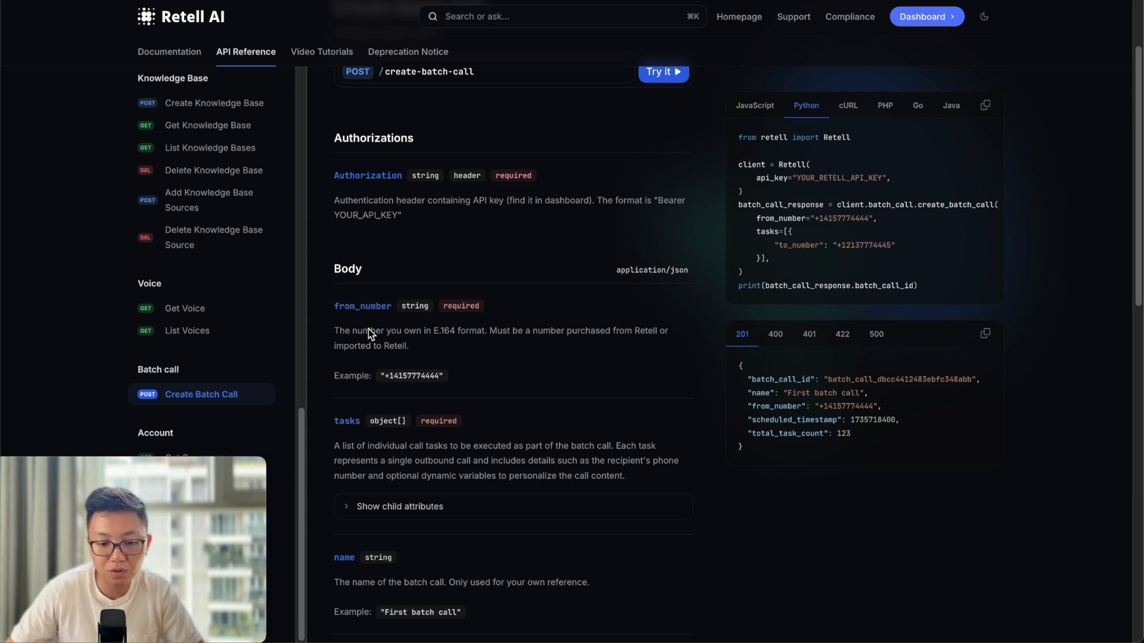
{"action": "scroll", "coordinate": [348, 477], "scroll_direction": "down", "scroll_amount": 1}
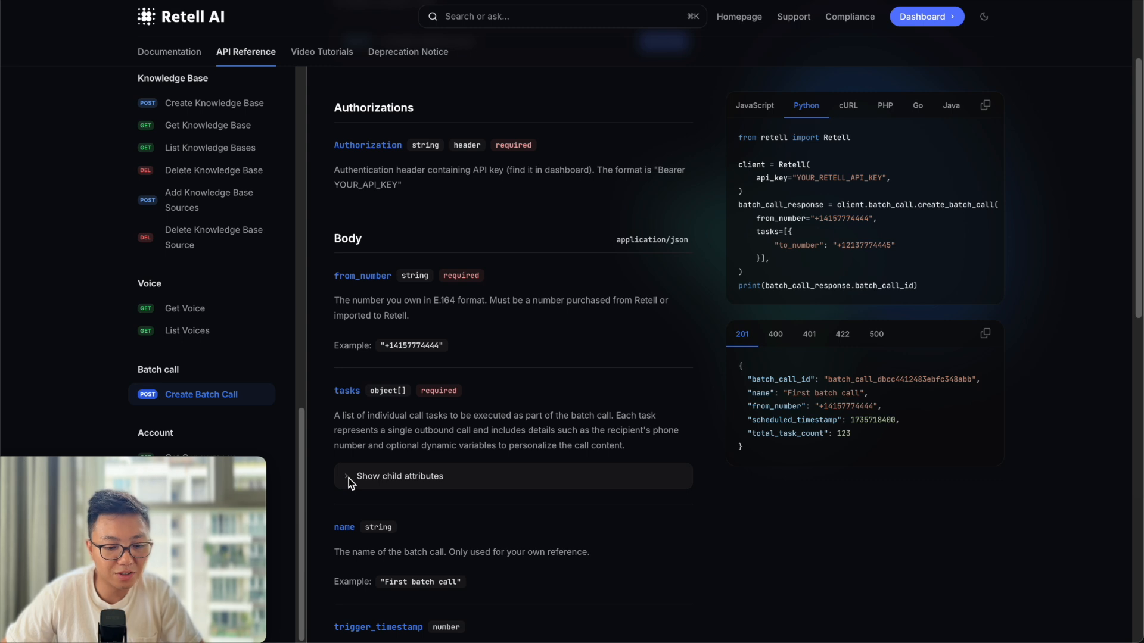
{"action": "left_click", "coordinate": [349, 477]}
{"action": "scroll", "coordinate": [353, 417], "scroll_direction": "down", "scroll_amount": 1}
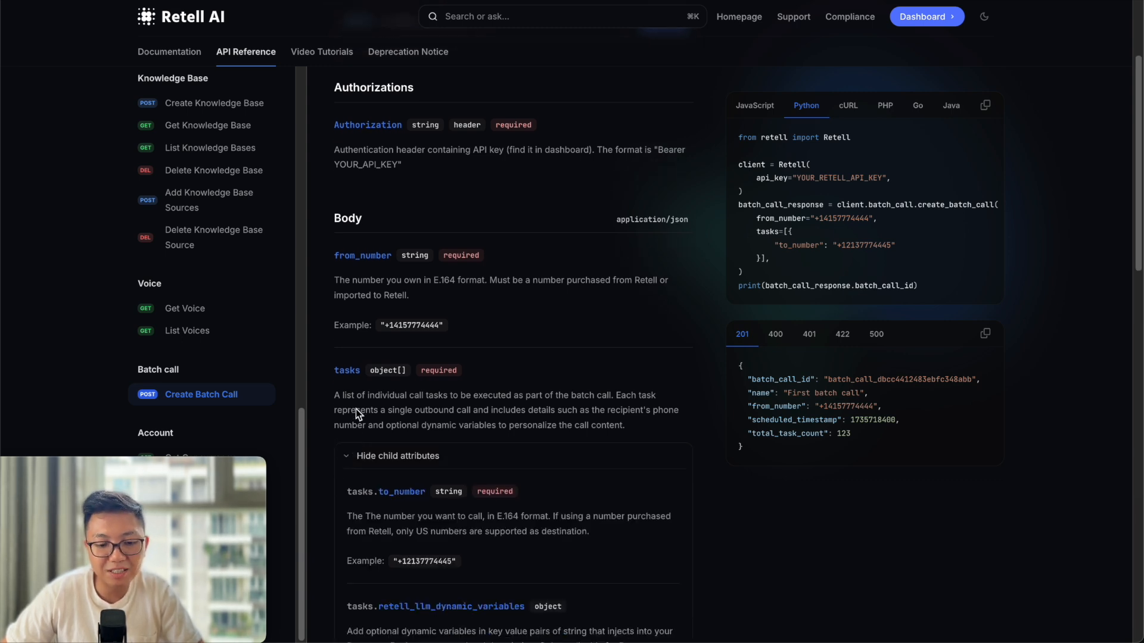
{"action": "scroll", "coordinate": [356, 410], "scroll_direction": "down", "scroll_amount": 1}
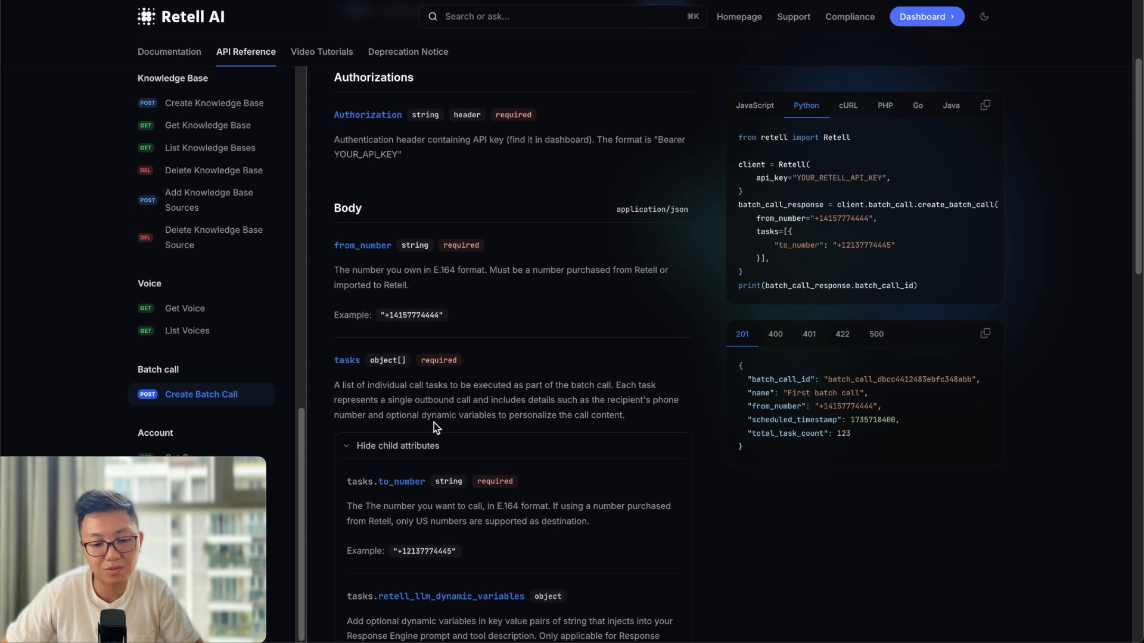
{"action": "scroll", "coordinate": [476, 379], "scroll_direction": "down", "scroll_amount": 1}
{"action": "scroll", "coordinate": [501, 349], "scroll_direction": "down", "scroll_amount": 5}
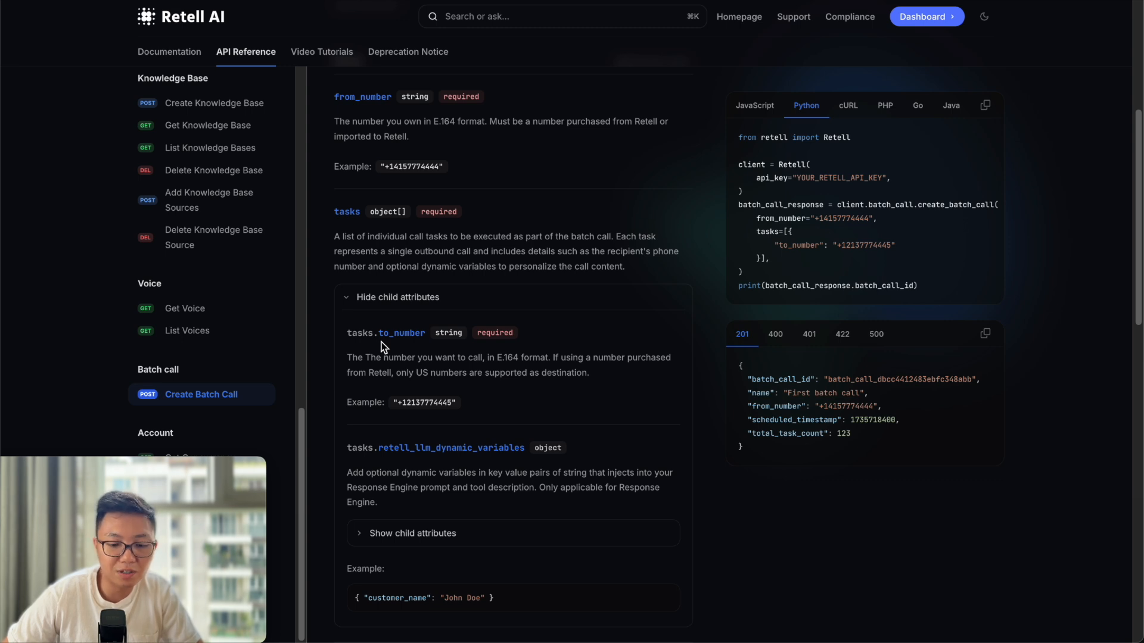
{"action": "scroll", "coordinate": [381, 342], "scroll_direction": "down", "scroll_amount": 1}
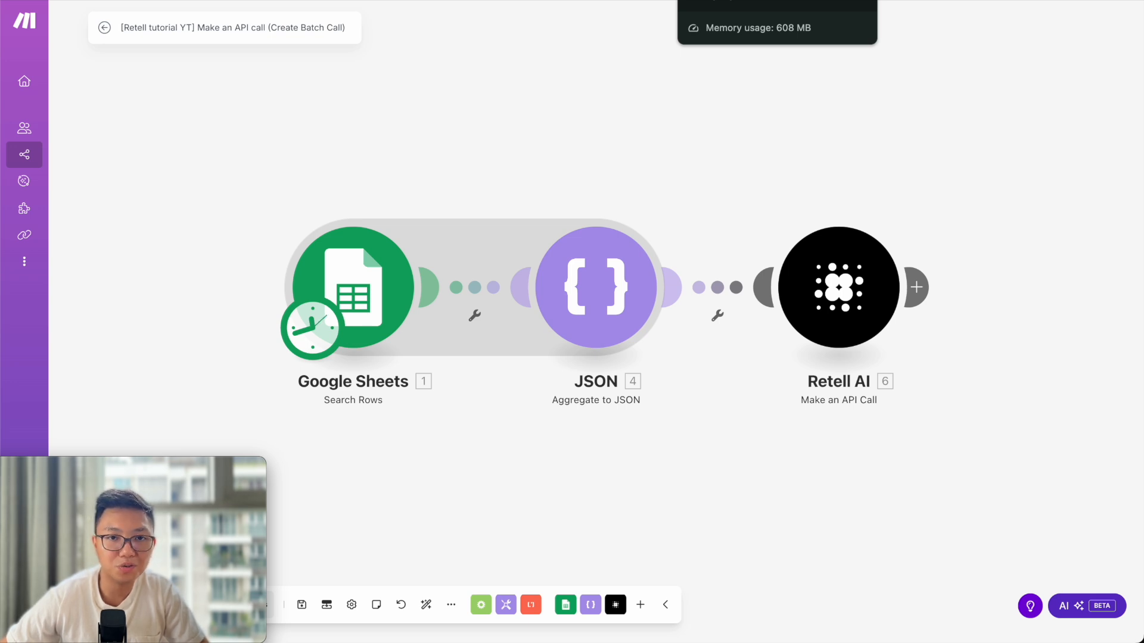
In the Nomadica Leads sheet, select rows 7 and 10, the two Need Follow-up leads.
{"action": "left_click", "coordinate": [714, 1]}
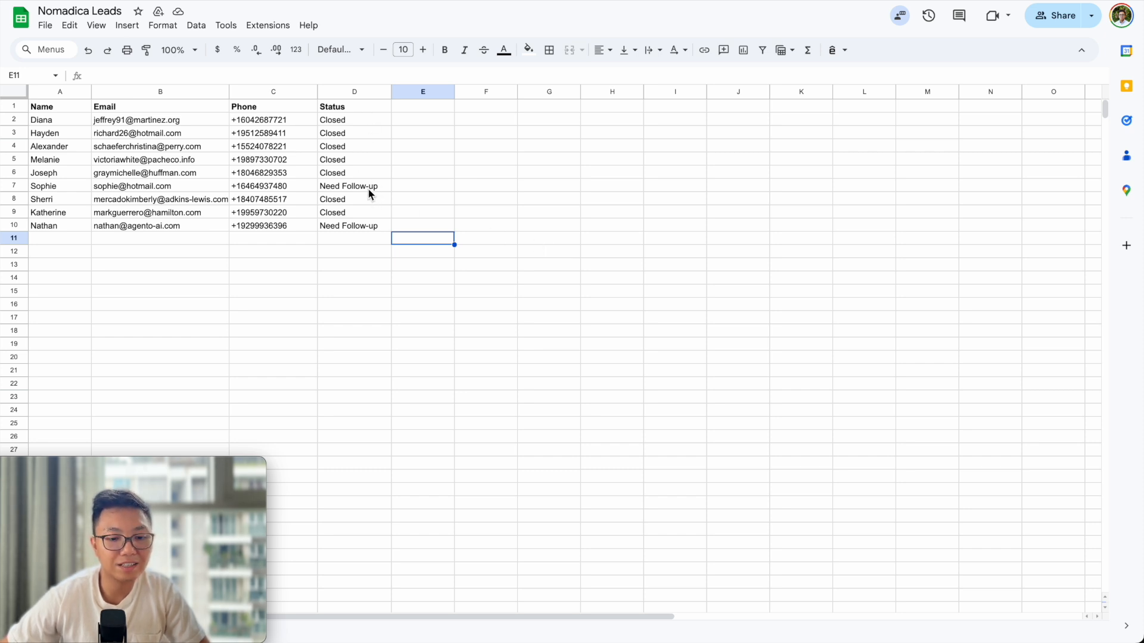
{"action": "left_click", "coordinate": [15, 225]}
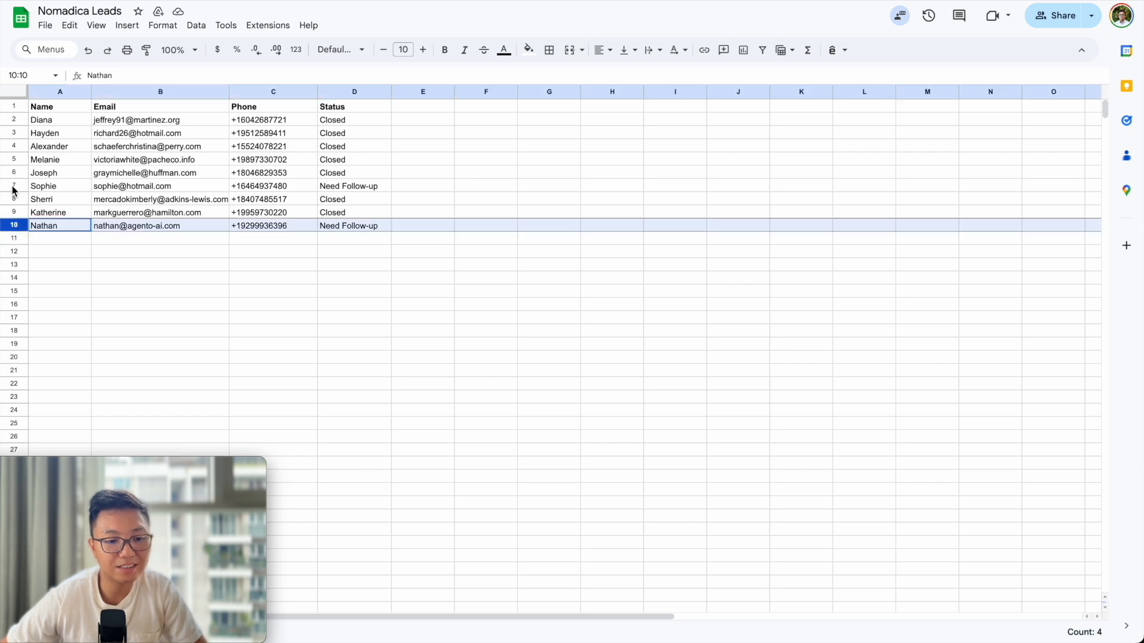
{"action": "left_click", "coordinate": [13, 186], "text": "ctrl"}
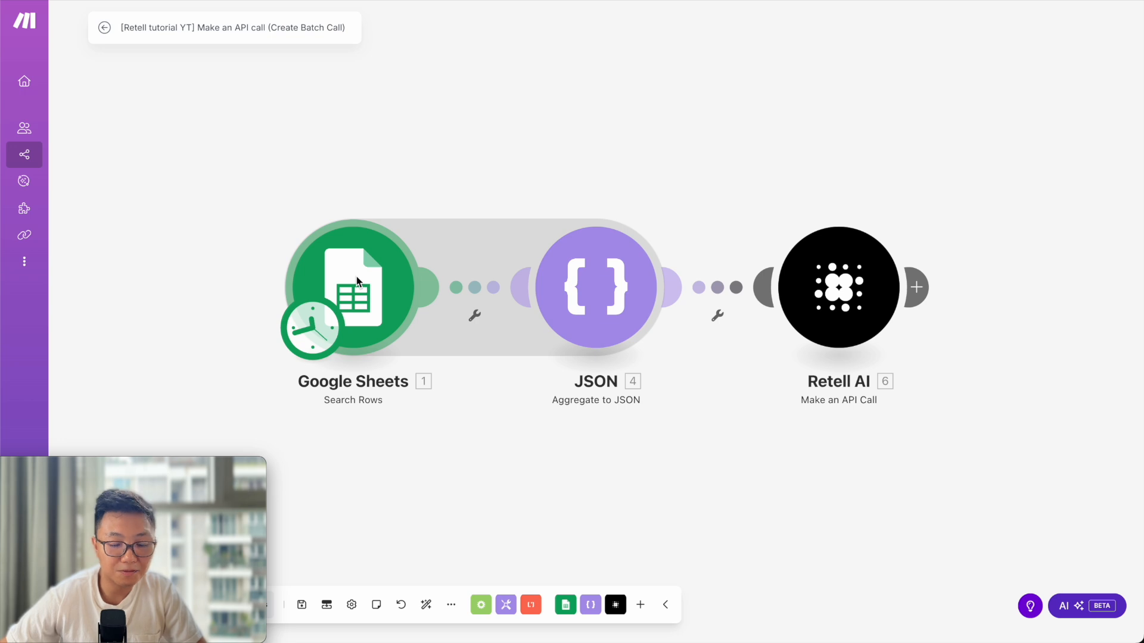
Review the Search Rows filter against the sheet, then bring up the JSON aggregator settings.
{"action": "left_click", "coordinate": [359, 282]}
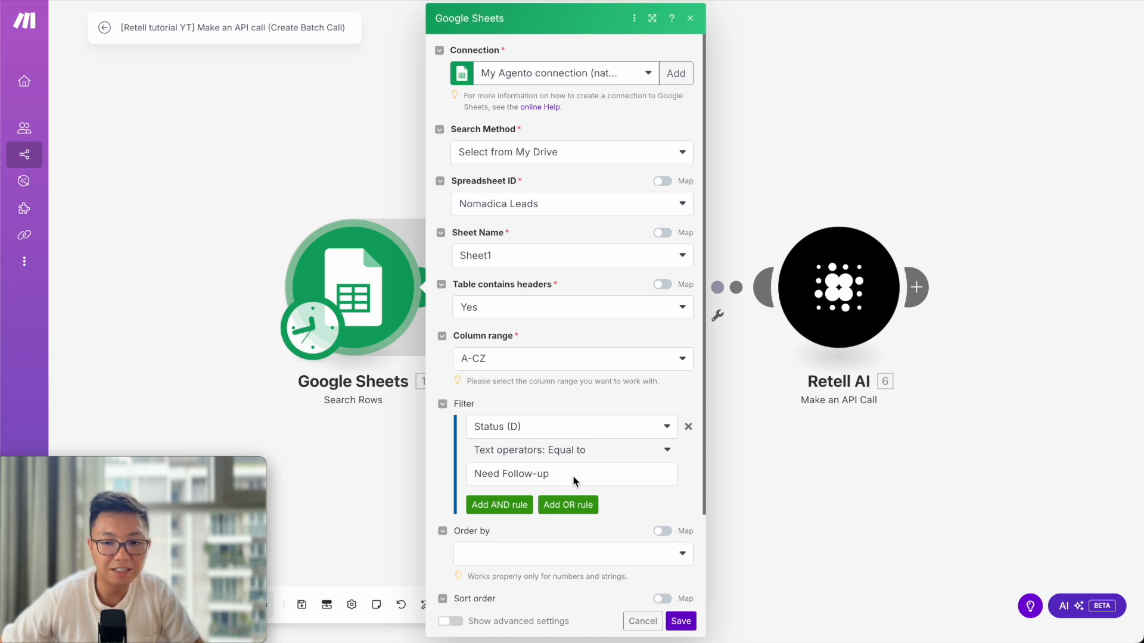
{"action": "left_click", "coordinate": [714, 1]}
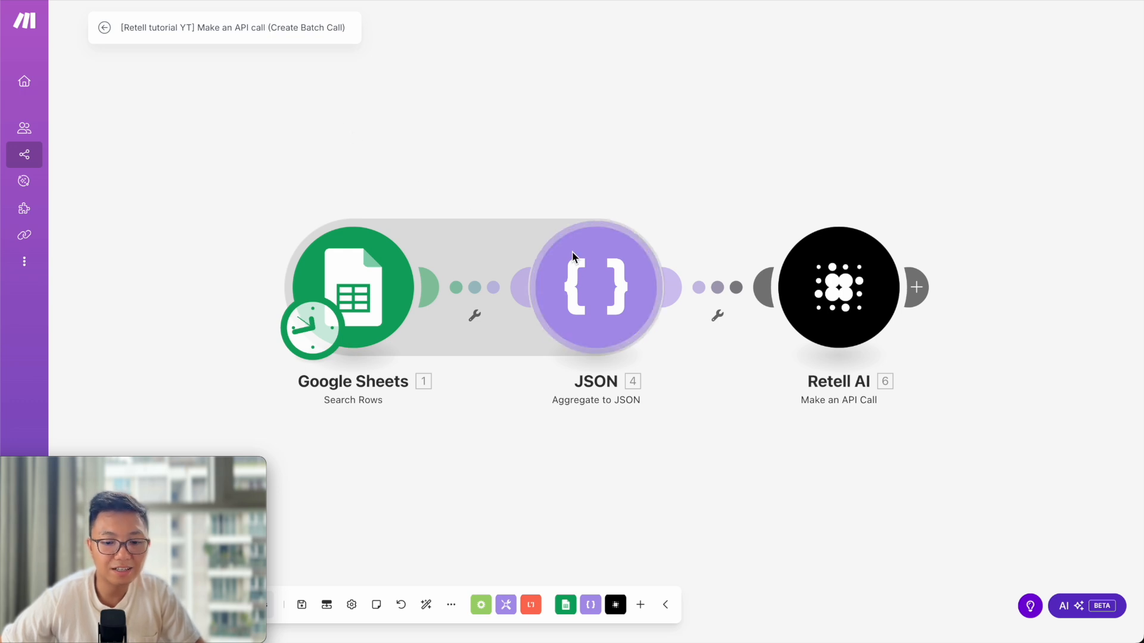
{"action": "left_click", "coordinate": [620, 294]}
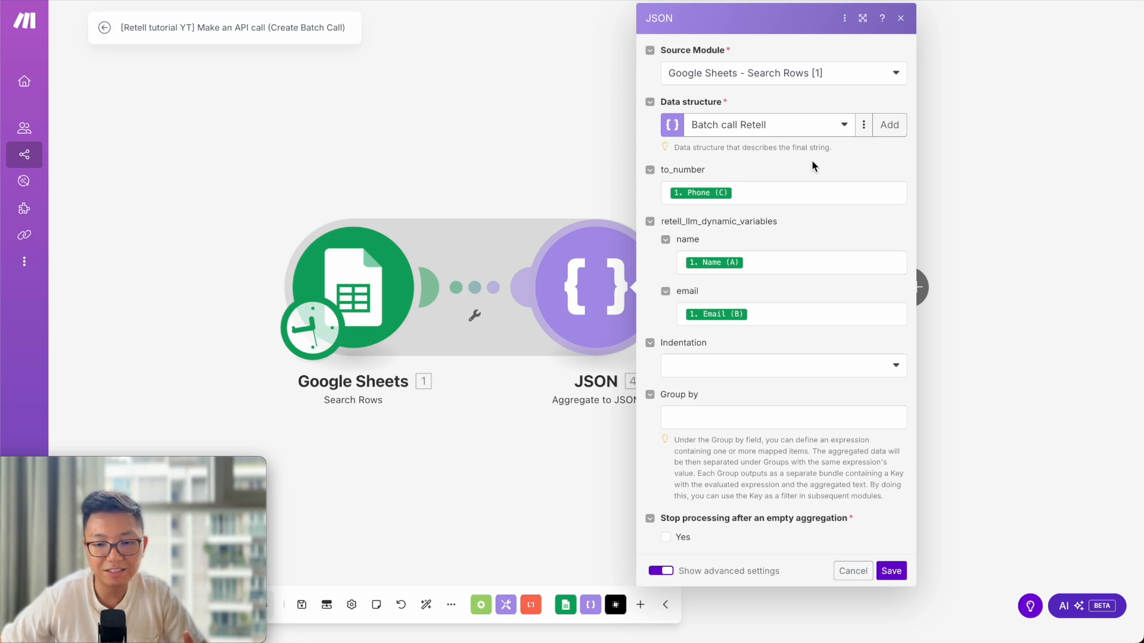
Switch to the Retell Create Batch Call docs listing to_number and retell_llm_dynamic_variables.
{"action": "key", "text": "ctrl+Tab"}
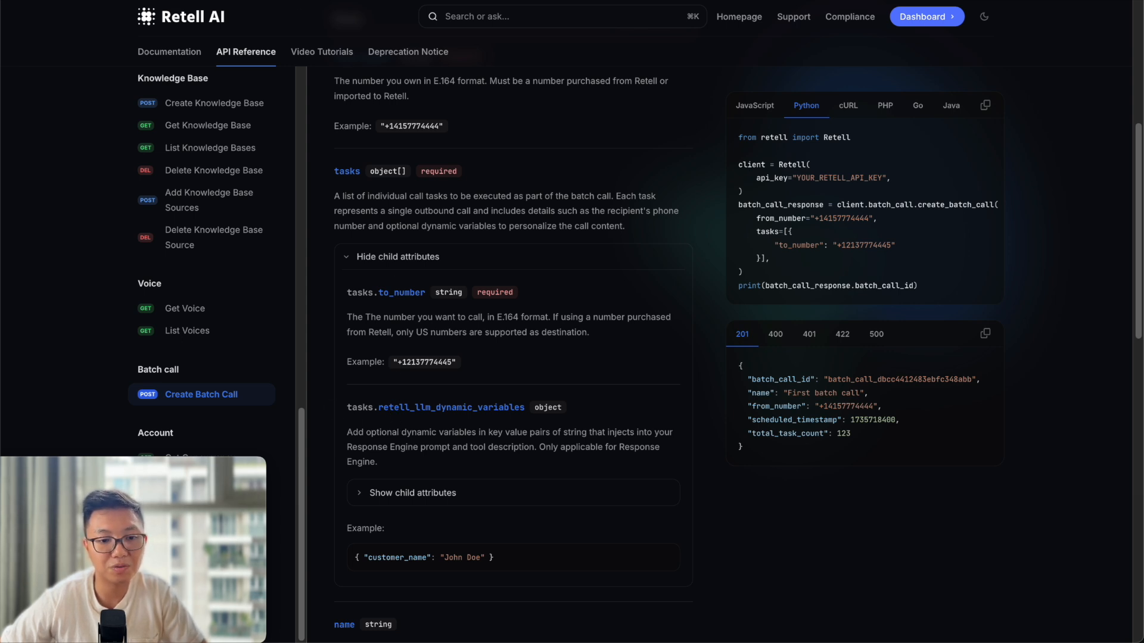
Return to the Make scenario's JSON aggregation settings.
{"action": "key", "text": "ctrl+Tab"}
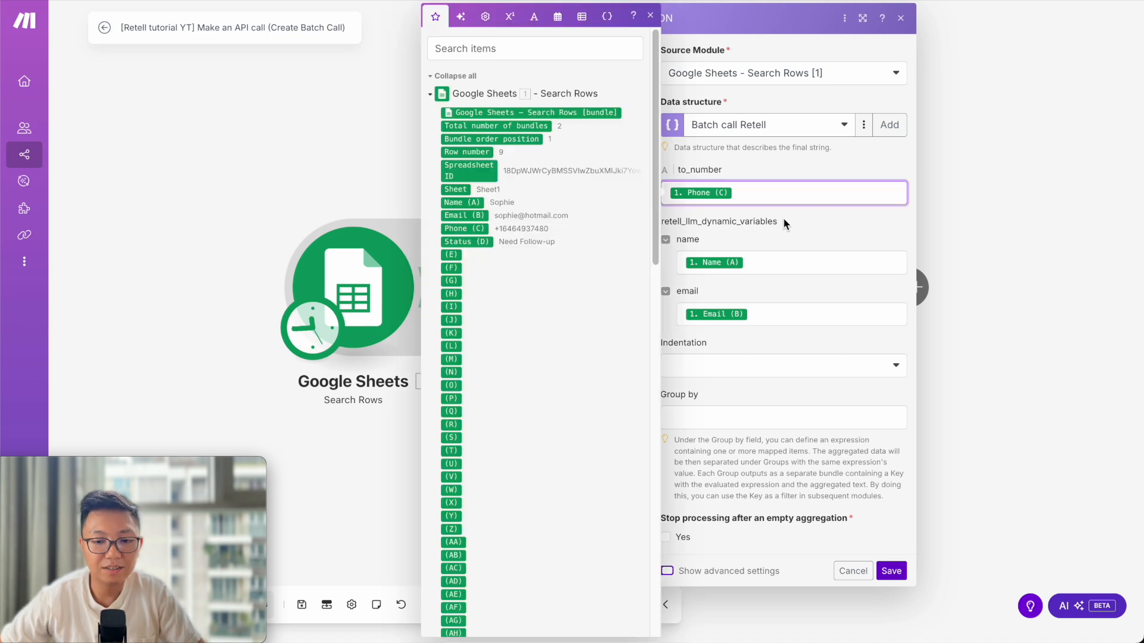
Verify to_number maps to Phone (C) and name to Name (A), checking against the Retell reference.
{"action": "left_click", "coordinate": [786, 196]}
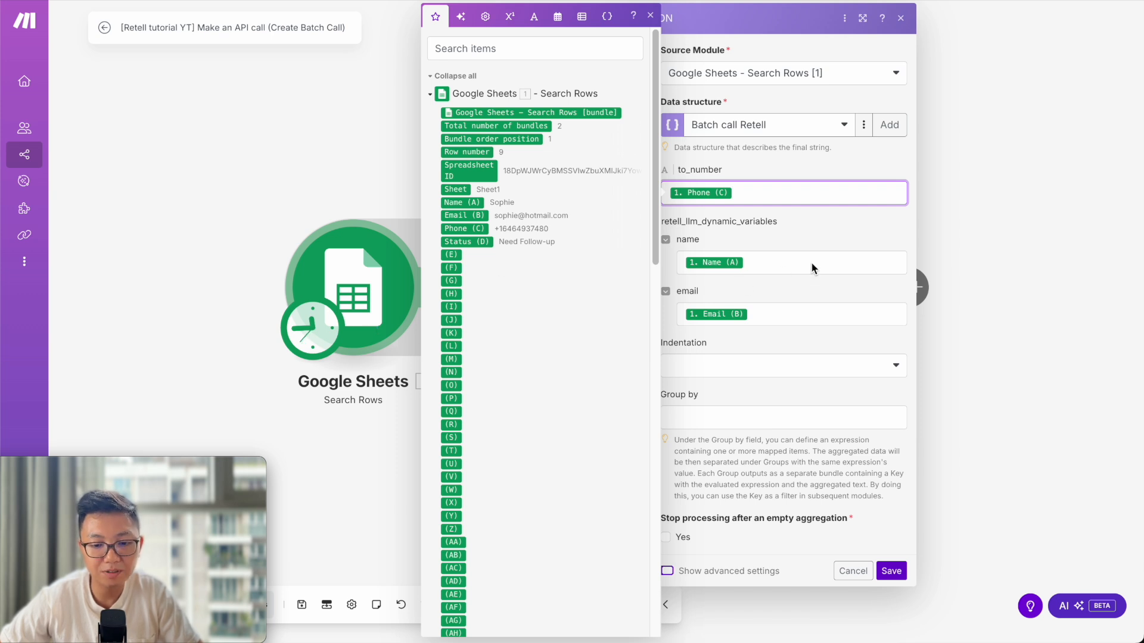
{"action": "left_click", "coordinate": [761, 238]}
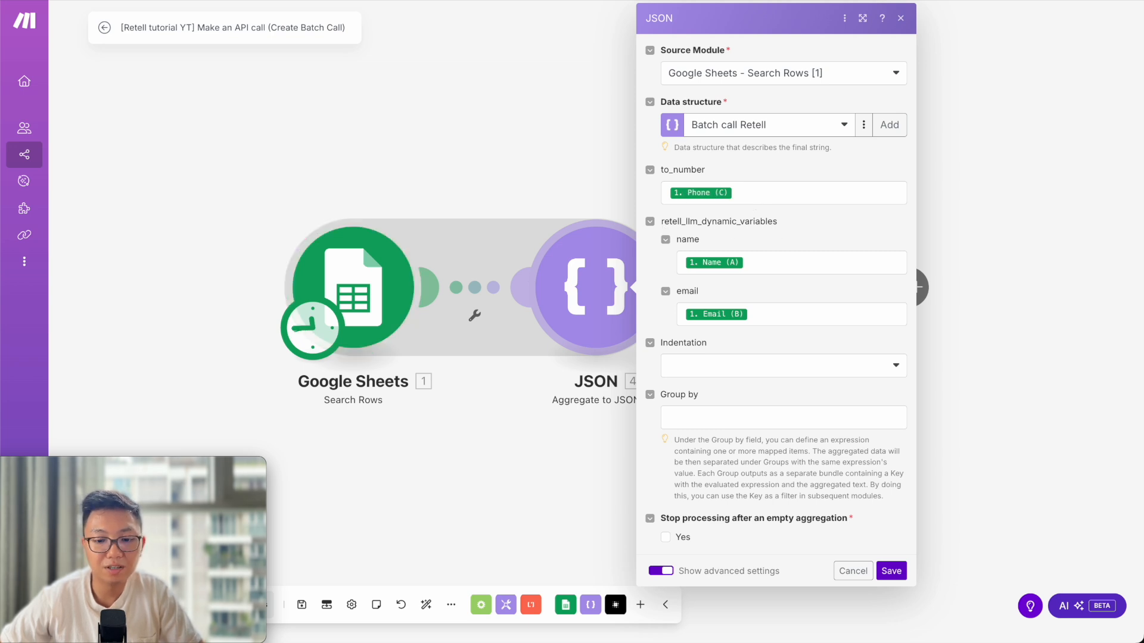
{"action": "left_click", "coordinate": [939, 1]}
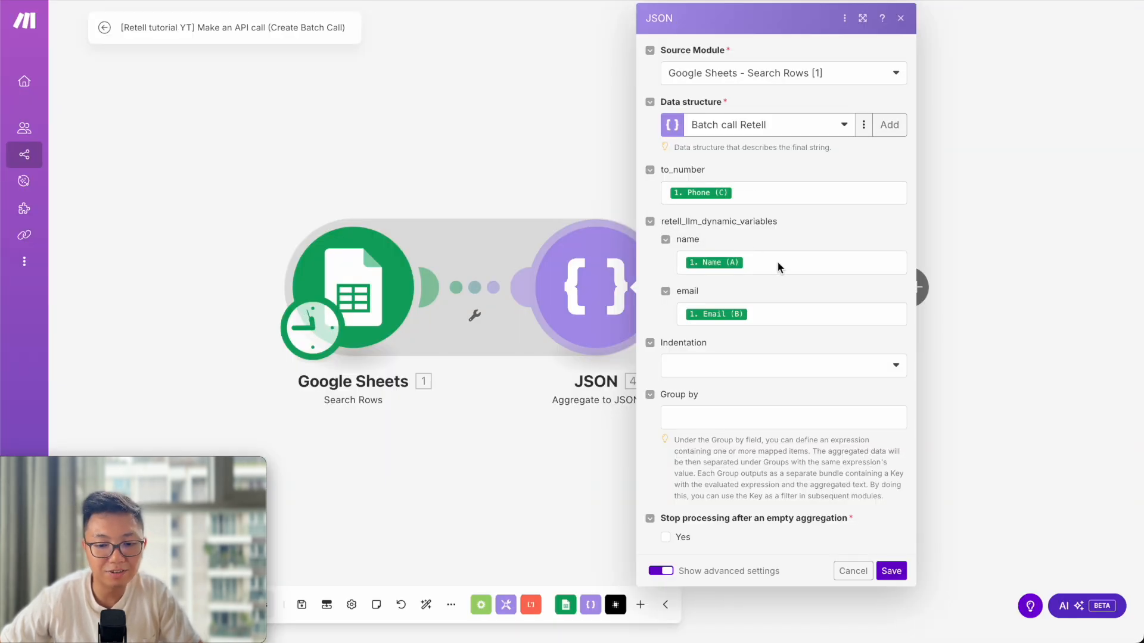
{"action": "left_click", "coordinate": [782, 259]}
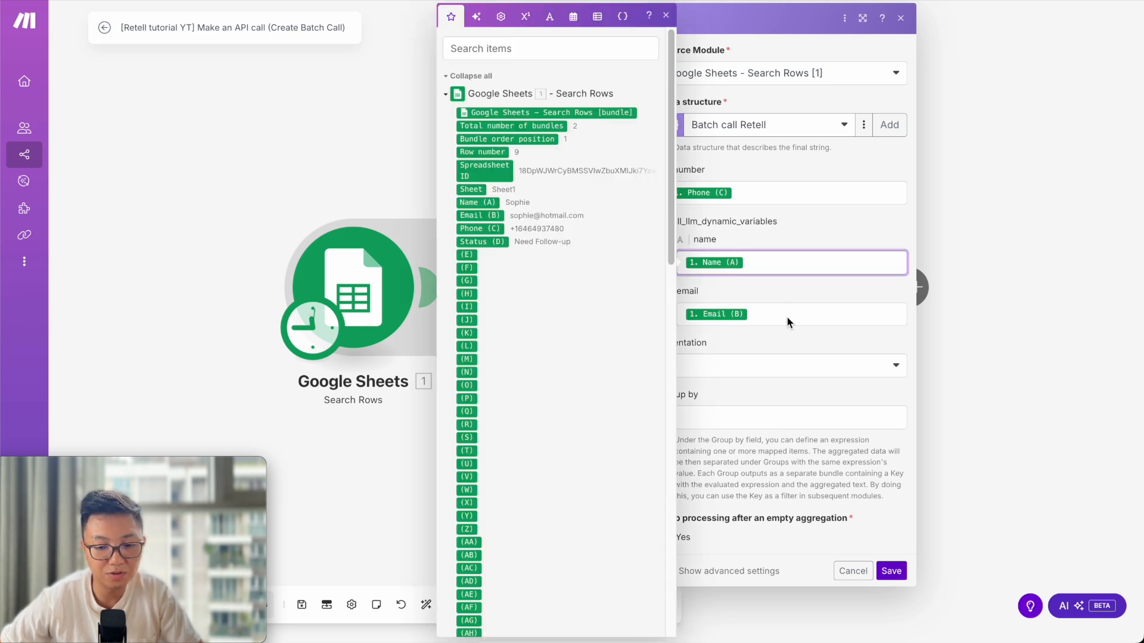
{"action": "left_click", "coordinate": [797, 290]}
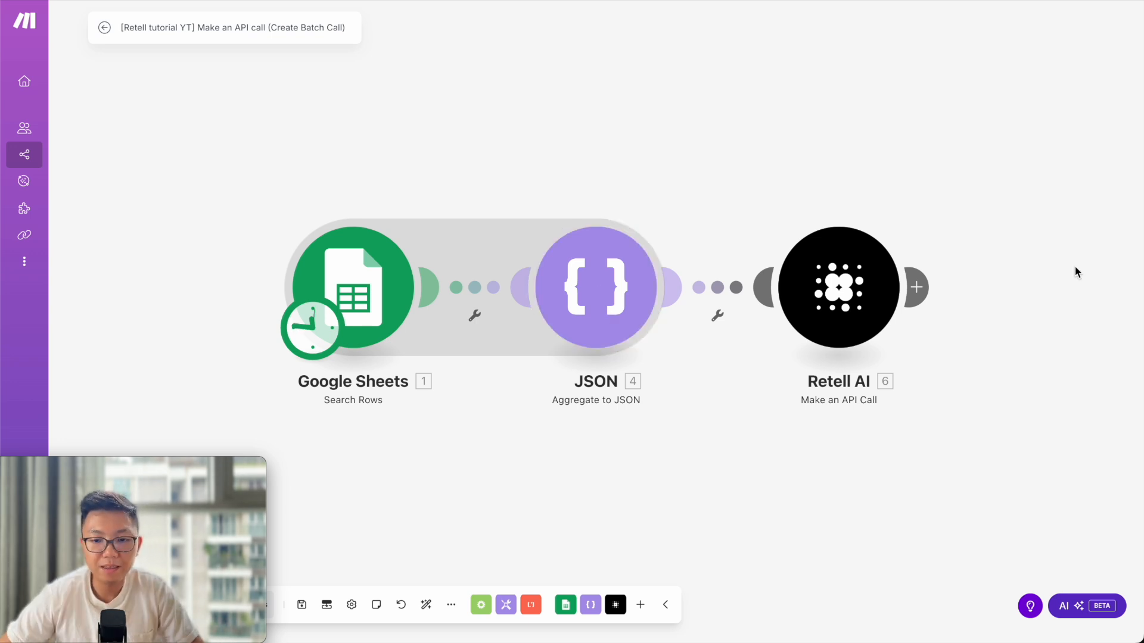
Open the Retell AI API Call module and copy its /create-batch-call endpoint path.
{"action": "left_click", "coordinate": [878, 301]}
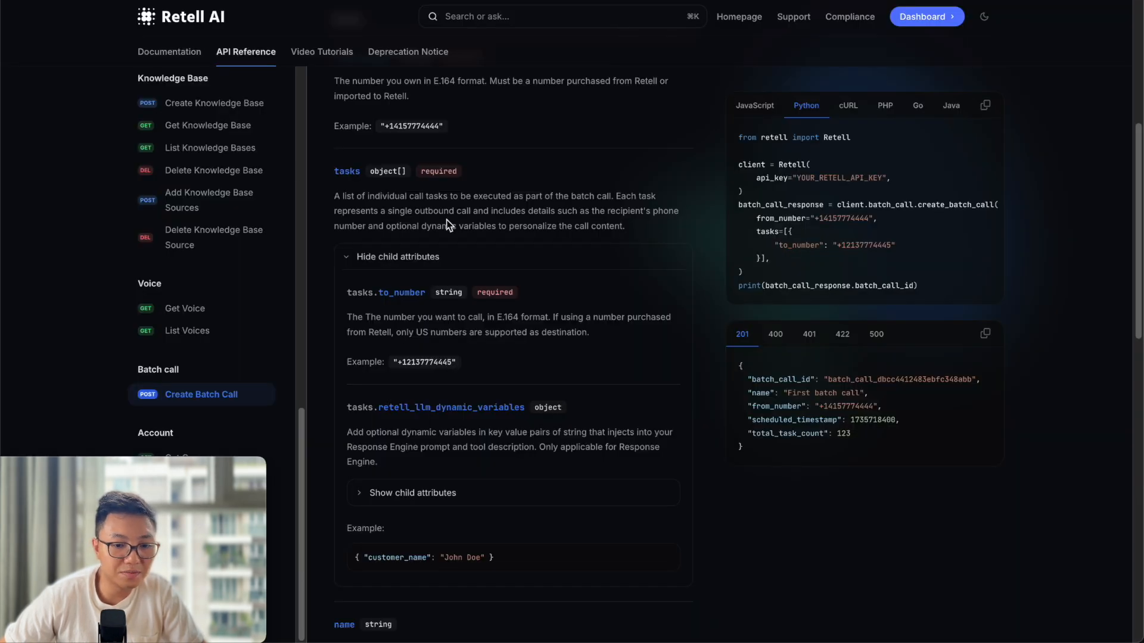
{"action": "scroll", "coordinate": [450, 215], "scroll_direction": "up", "scroll_amount": 6}
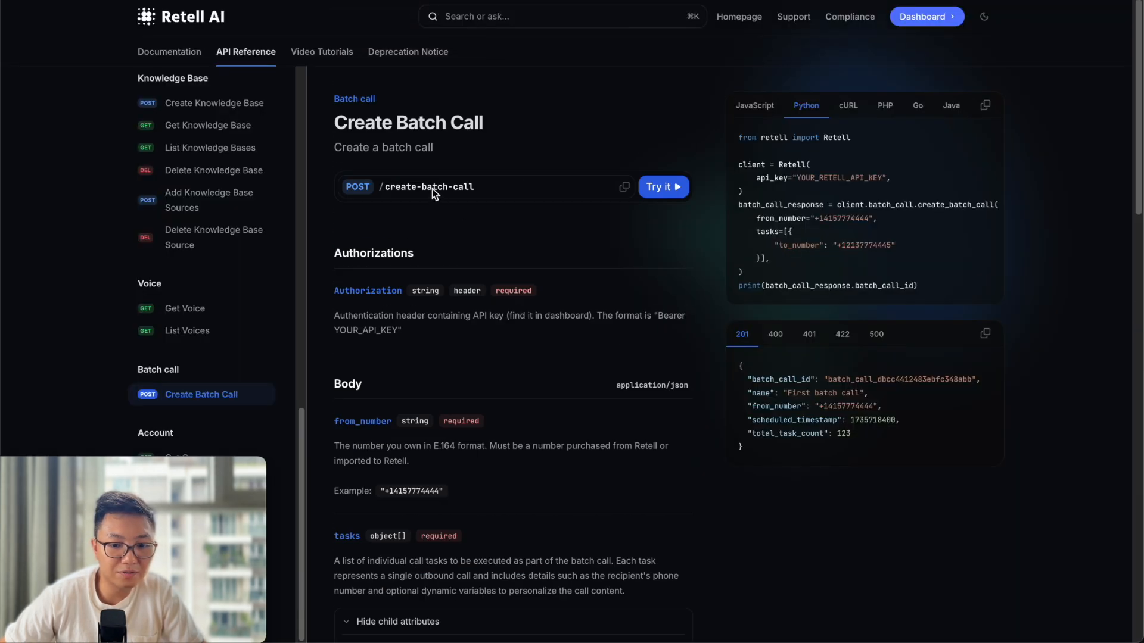
{"action": "left_click", "coordinate": [624, 187]}
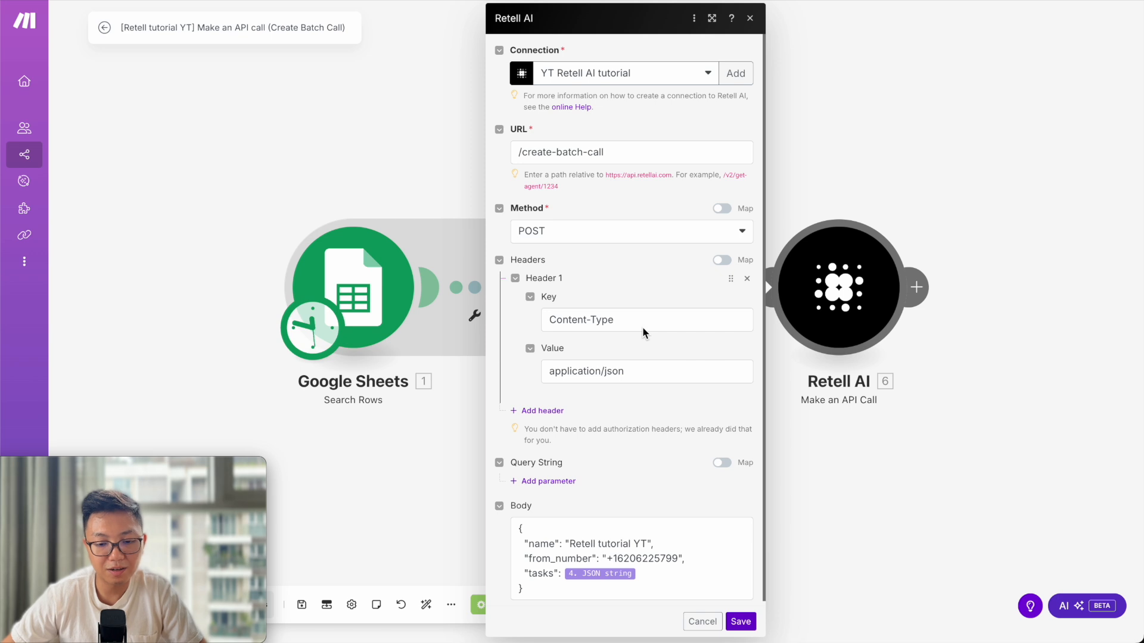
{"action": "scroll", "coordinate": [648, 329], "scroll_direction": "down", "scroll_amount": 1}
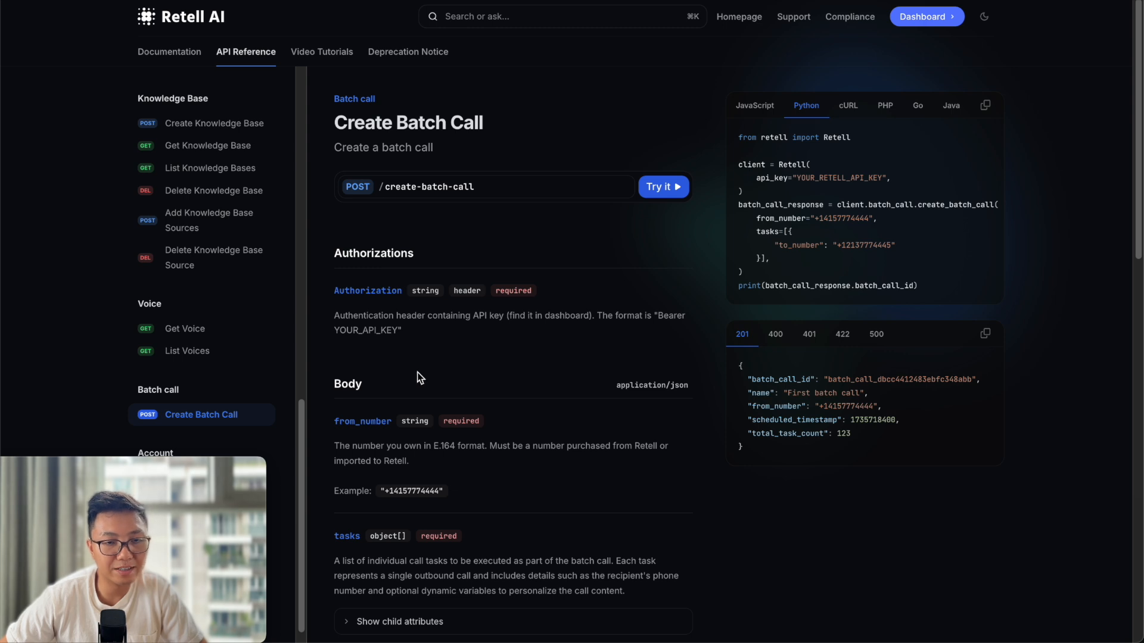
Compare the Create Batch Call body fields (from_number, tasks) with Make's request body.
{"action": "left_click", "coordinate": [196, 330]}
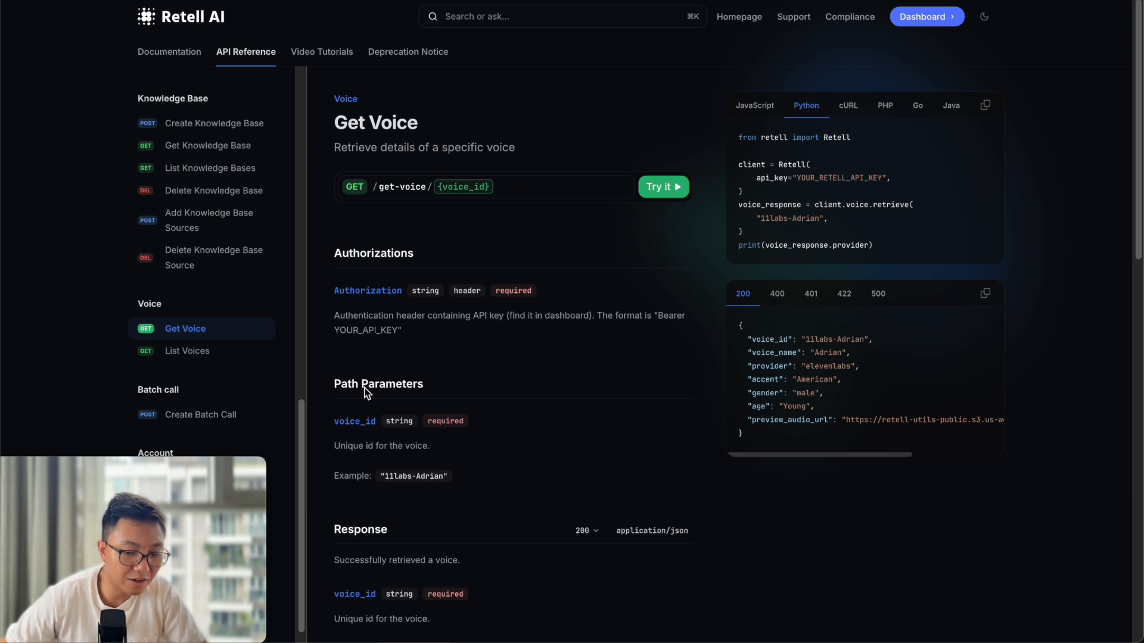
{"action": "left_click", "coordinate": [303, 1]}
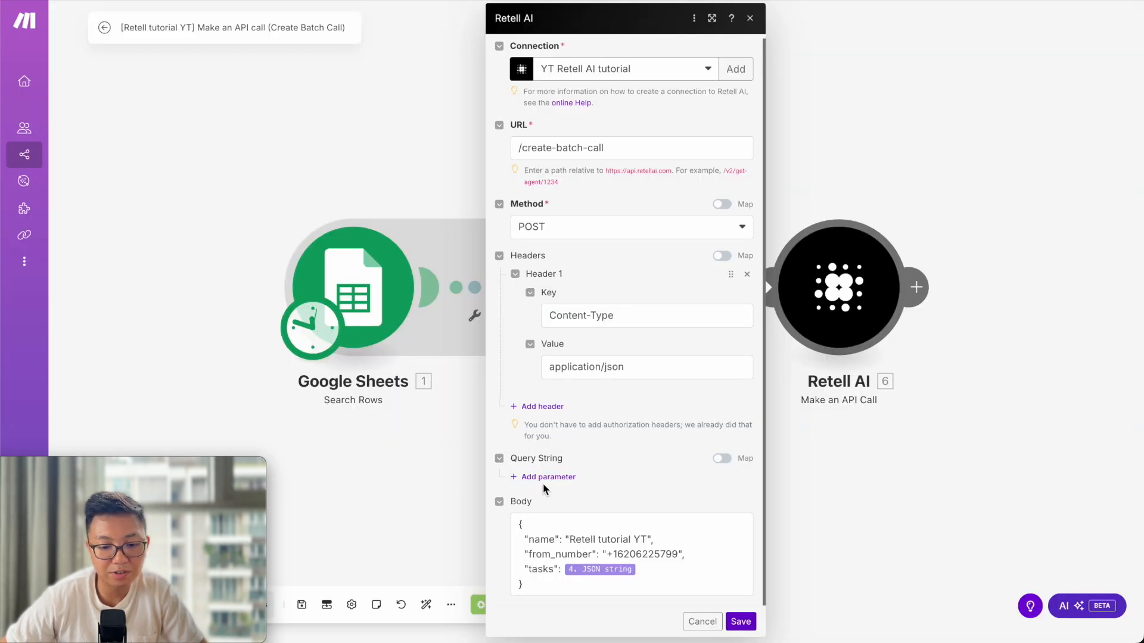
{"action": "left_click", "coordinate": [988, 1]}
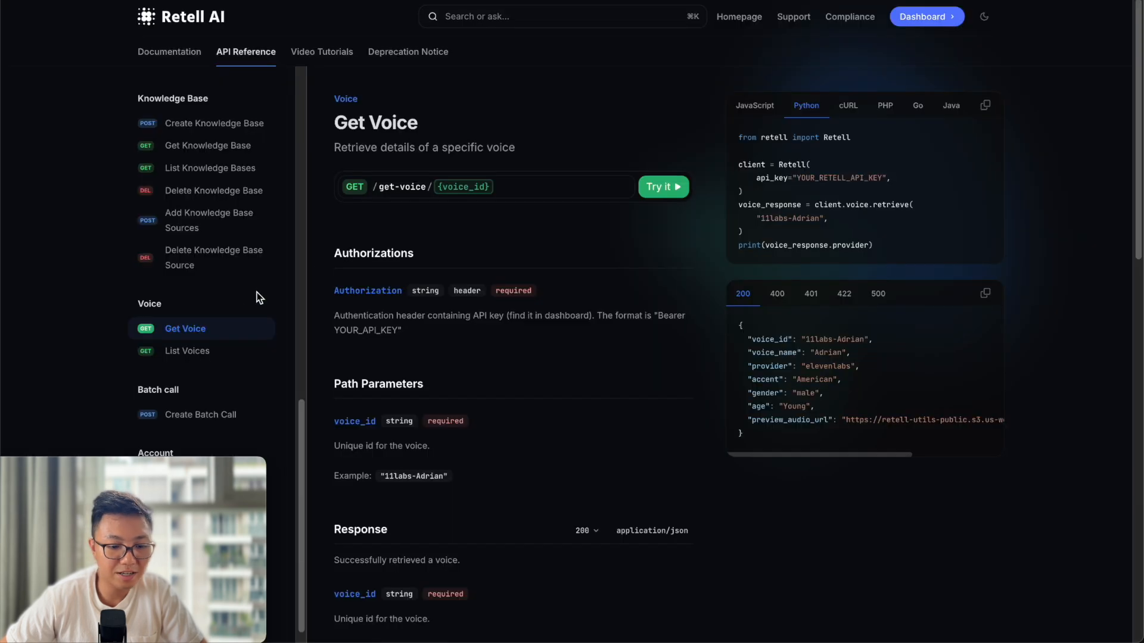
{"action": "left_click", "coordinate": [197, 416]}
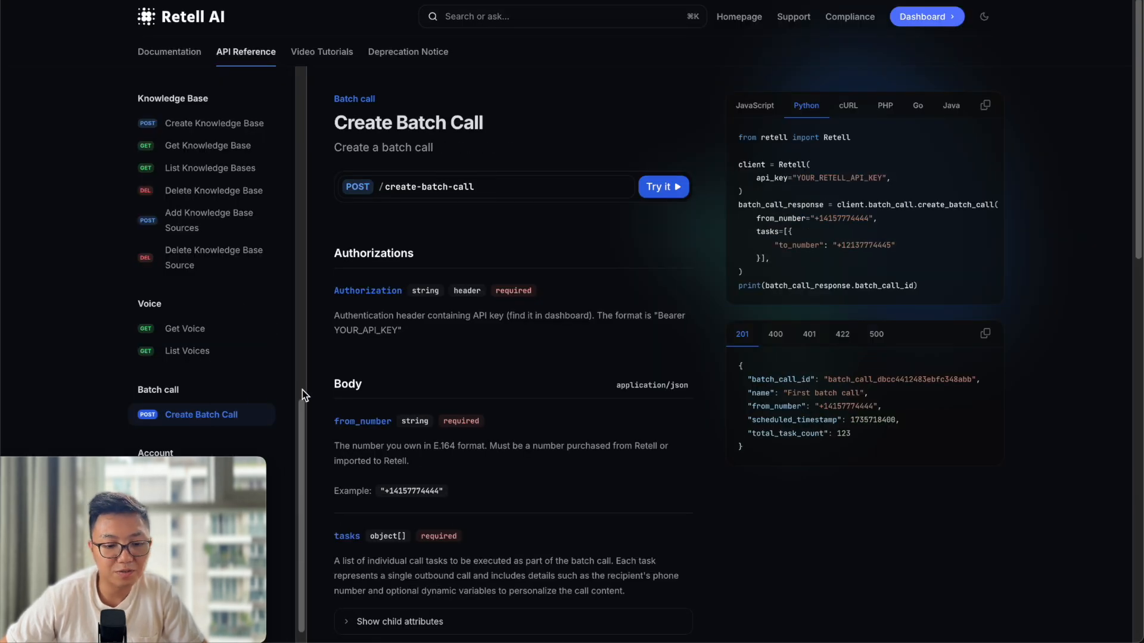
{"action": "scroll", "coordinate": [382, 390], "scroll_direction": "down", "scroll_amount": 1}
{"action": "scroll", "coordinate": [382, 391], "scroll_direction": "down", "scroll_amount": 1}
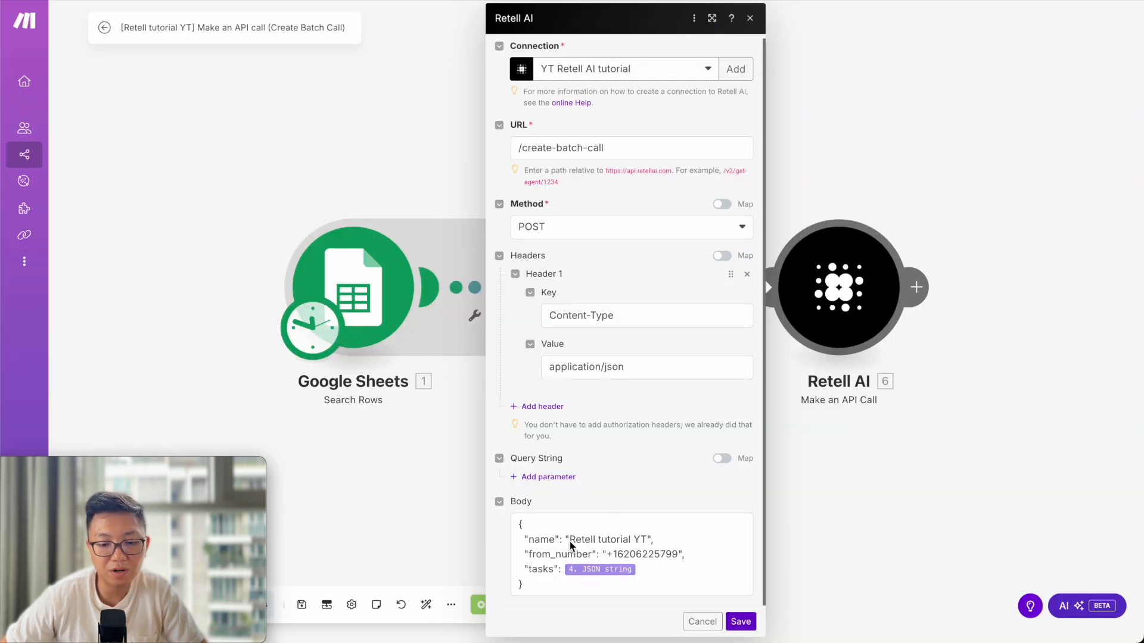
{"action": "left_click", "coordinate": [544, 535]}
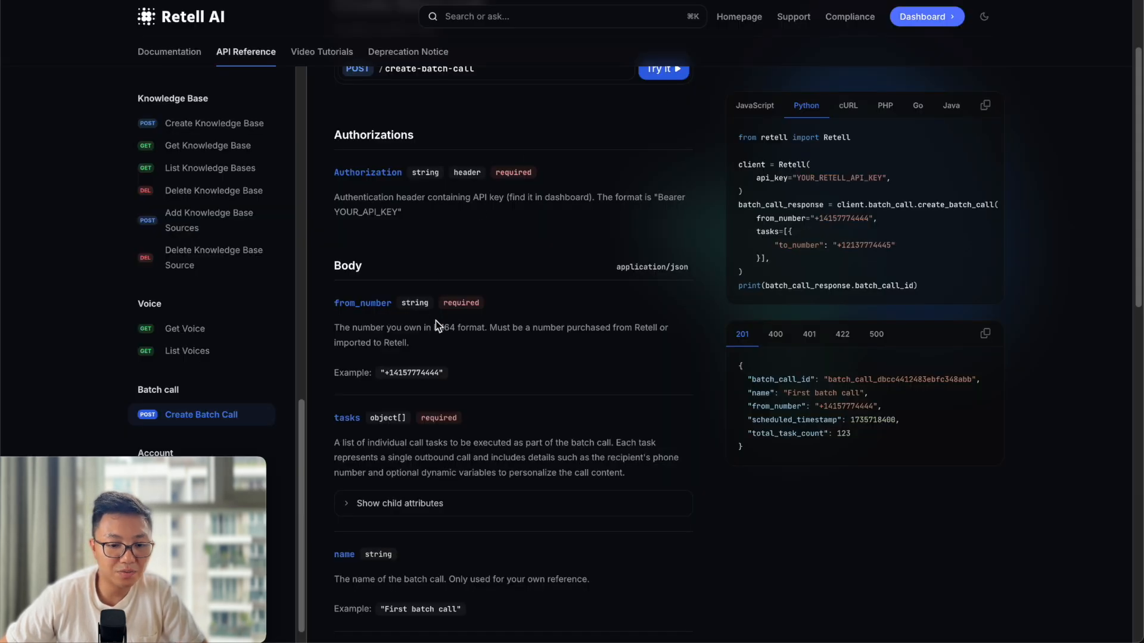
{"action": "scroll", "coordinate": [376, 388], "scroll_direction": "down", "scroll_amount": 2}
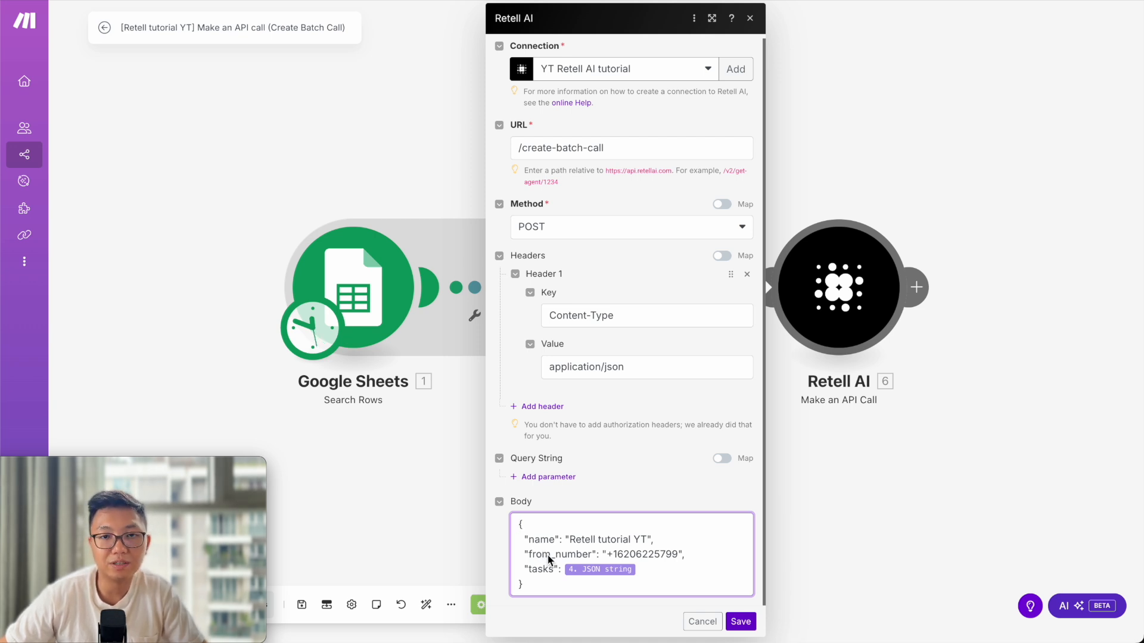
Confirm the Body's tasks use the aggregated JSON string and save the Retell AI module.
{"action": "left_click", "coordinate": [547, 571]}
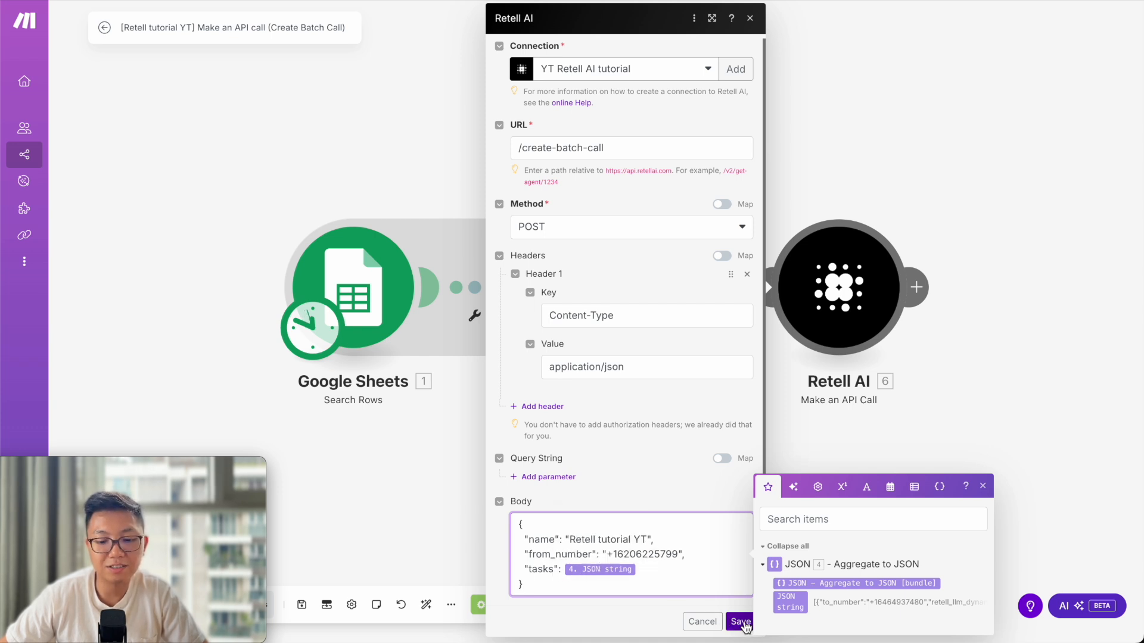
{"action": "left_click", "coordinate": [741, 622]}
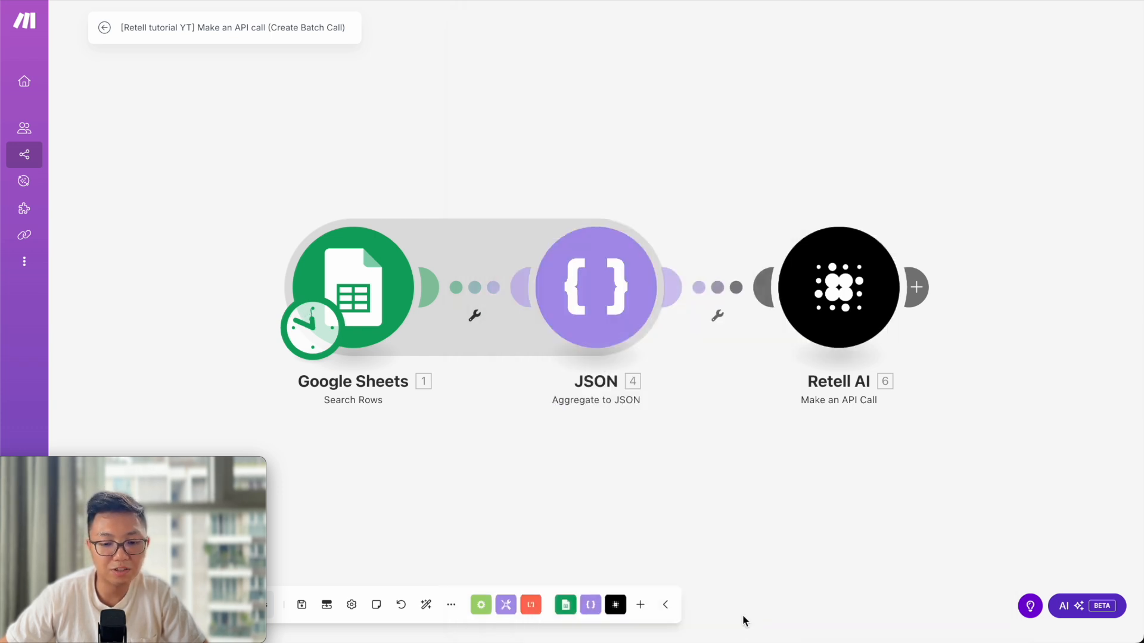
{"action": "left_click", "coordinate": [809, 294]}
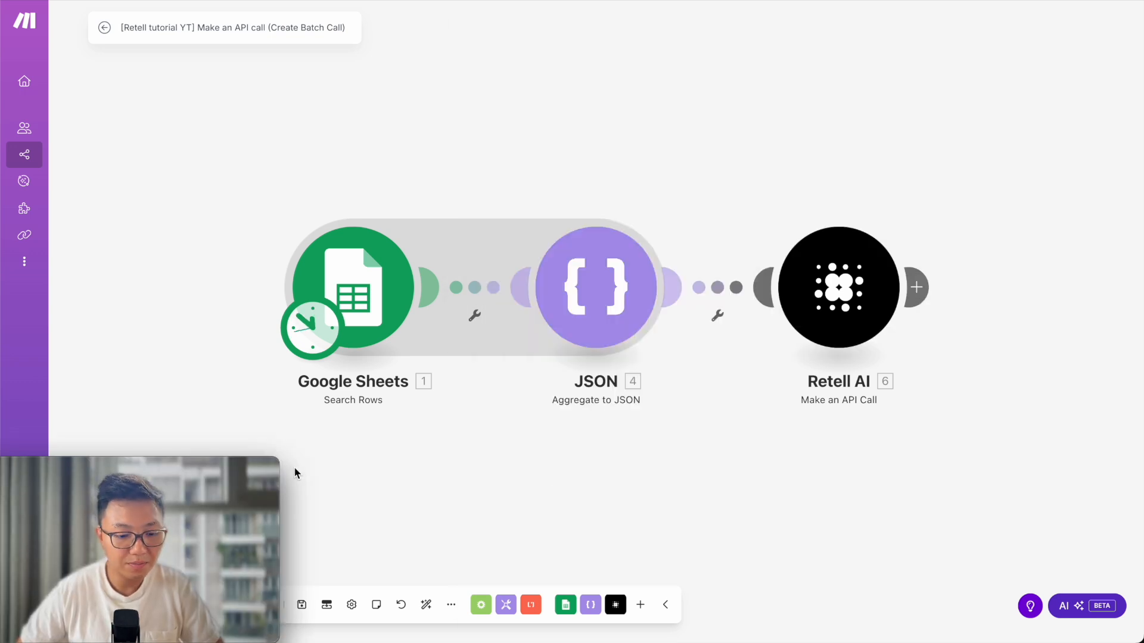
{"action": "left_click_drag", "start_coordinate": [154, 467], "coordinate": [641, 527]}
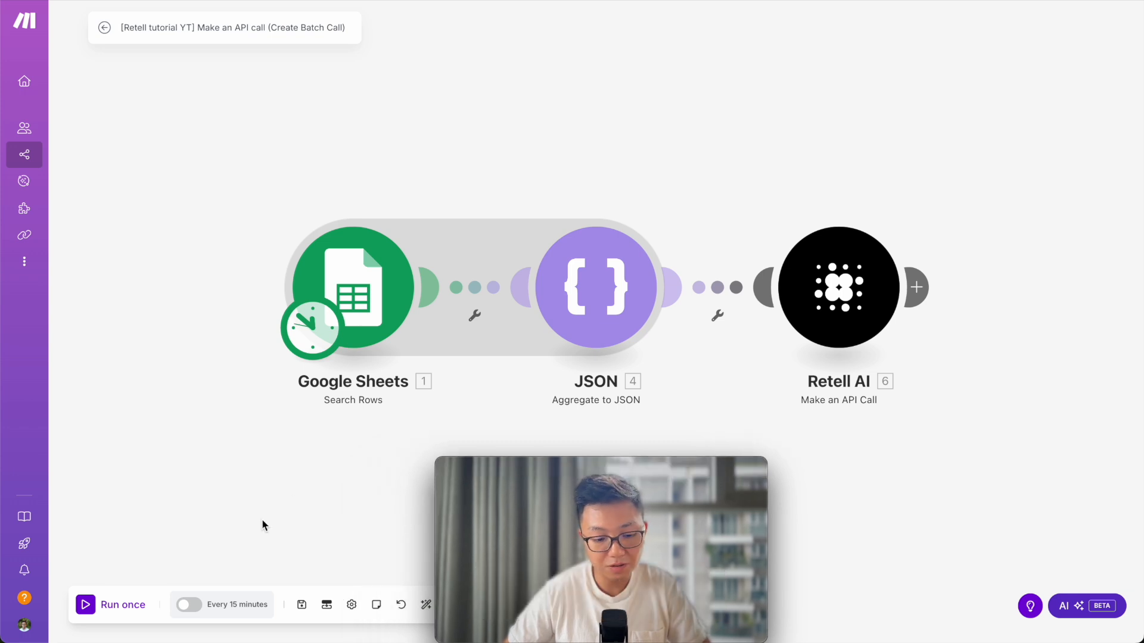
Run the scenario once and inspect the rows returned by Google Sheets.
{"action": "left_click", "coordinate": [88, 607]}
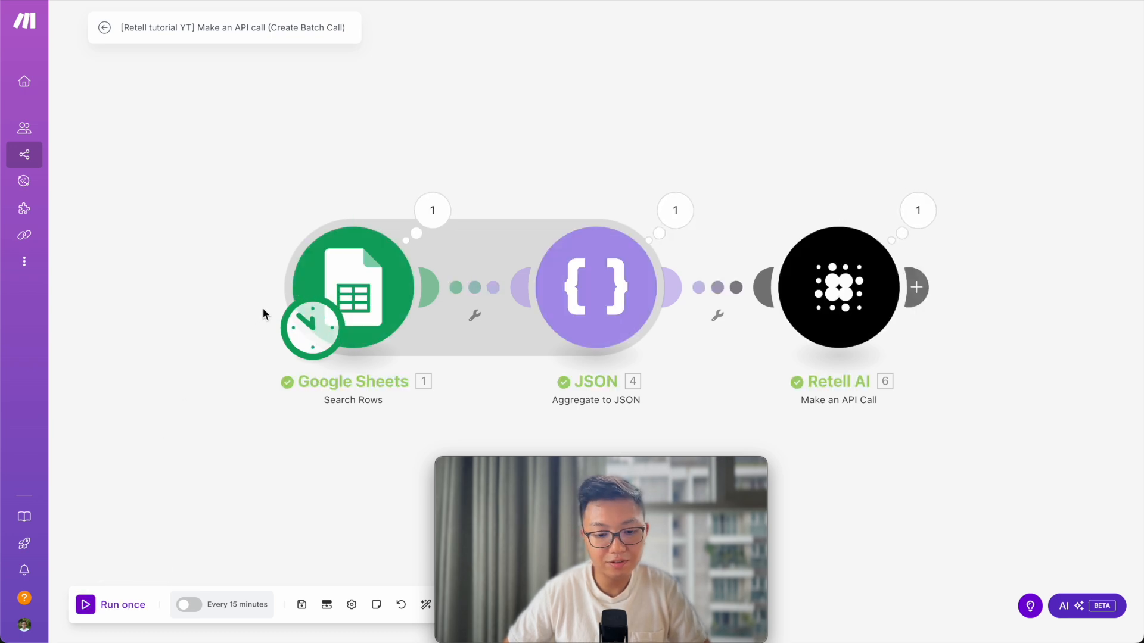
{"action": "left_click", "coordinate": [434, 210]}
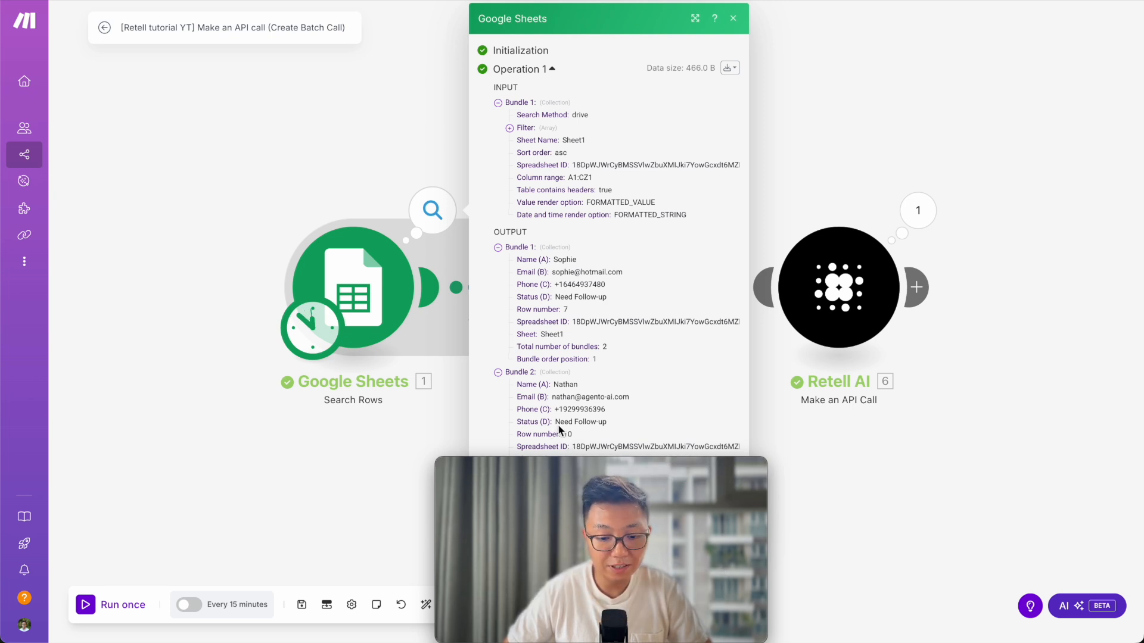
{"action": "left_click", "coordinate": [498, 246]}
{"action": "left_click", "coordinate": [498, 260]}
{"action": "left_click", "coordinate": [380, 451]}
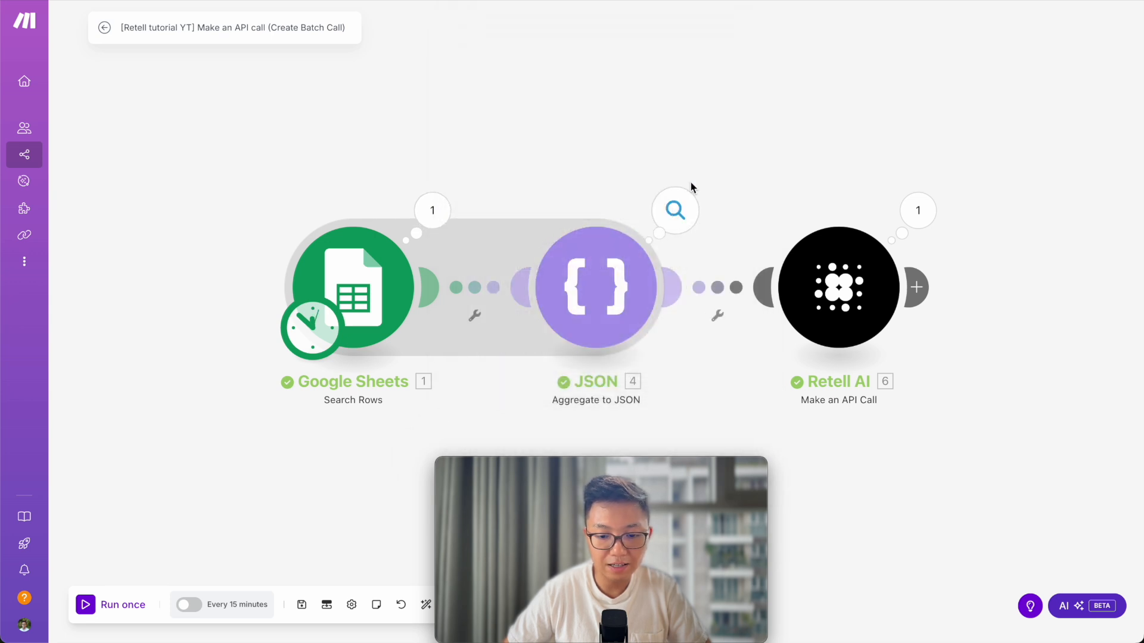
Inspect the aggregated JSON string and the Retell AI response with status 200.
{"action": "left_click", "coordinate": [688, 209]}
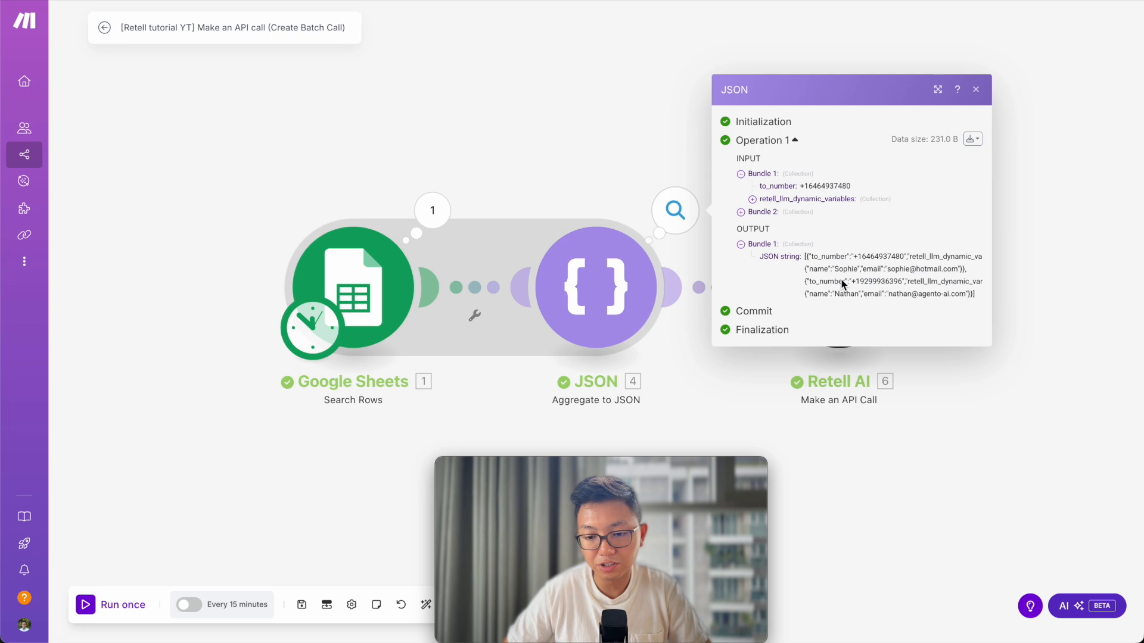
{"action": "left_click", "coordinate": [1077, 216]}
{"action": "left_click", "coordinate": [920, 210]}
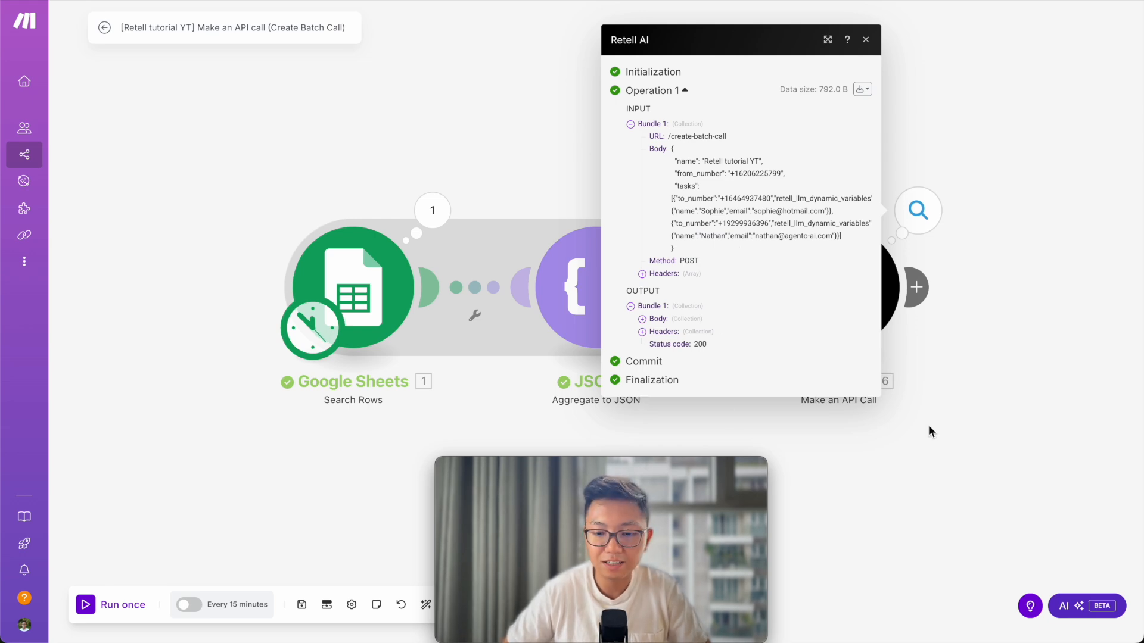
{"action": "key", "text": "ctrl+Right"}
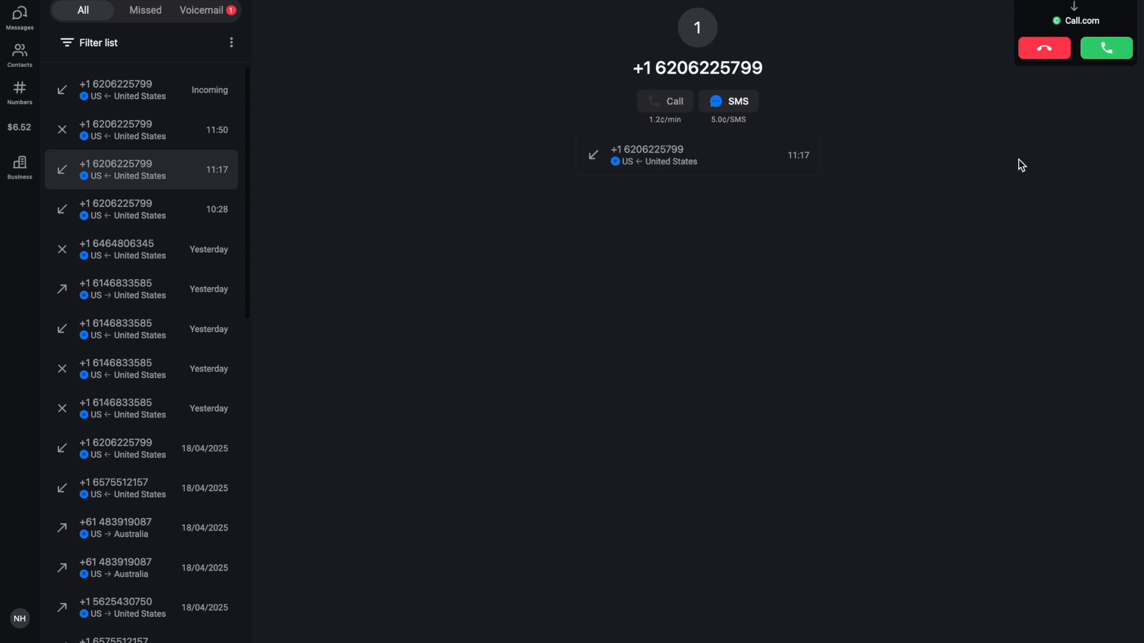
Answer the batch-triggered call and hang up after about seven seconds.
{"action": "left_click", "coordinate": [1094, 52]}
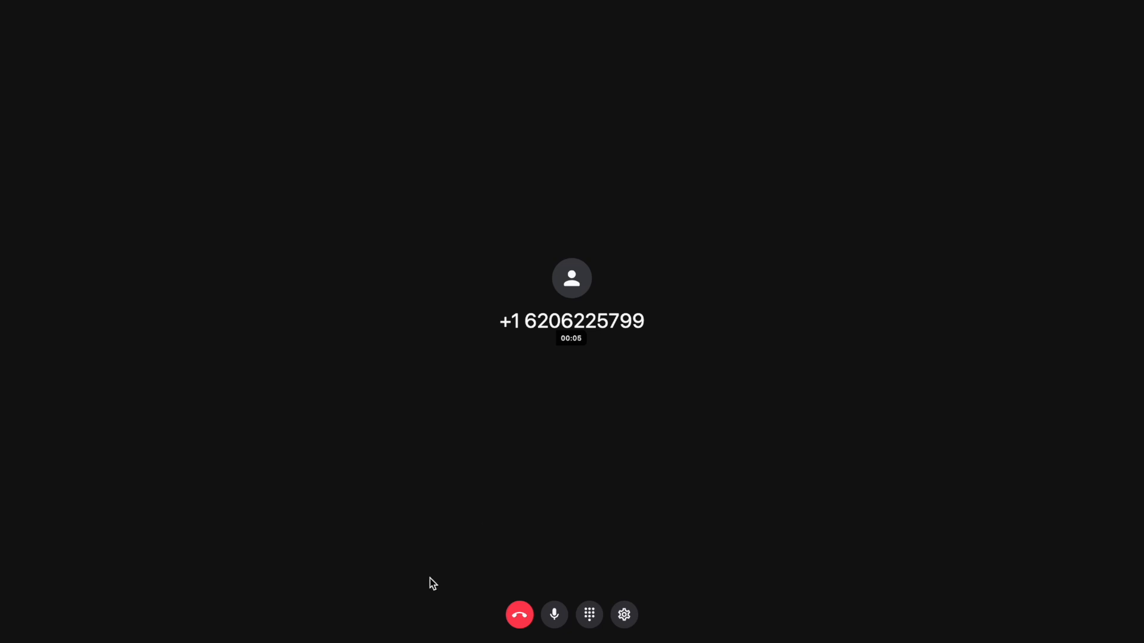
{"action": "left_click", "coordinate": [515, 620]}
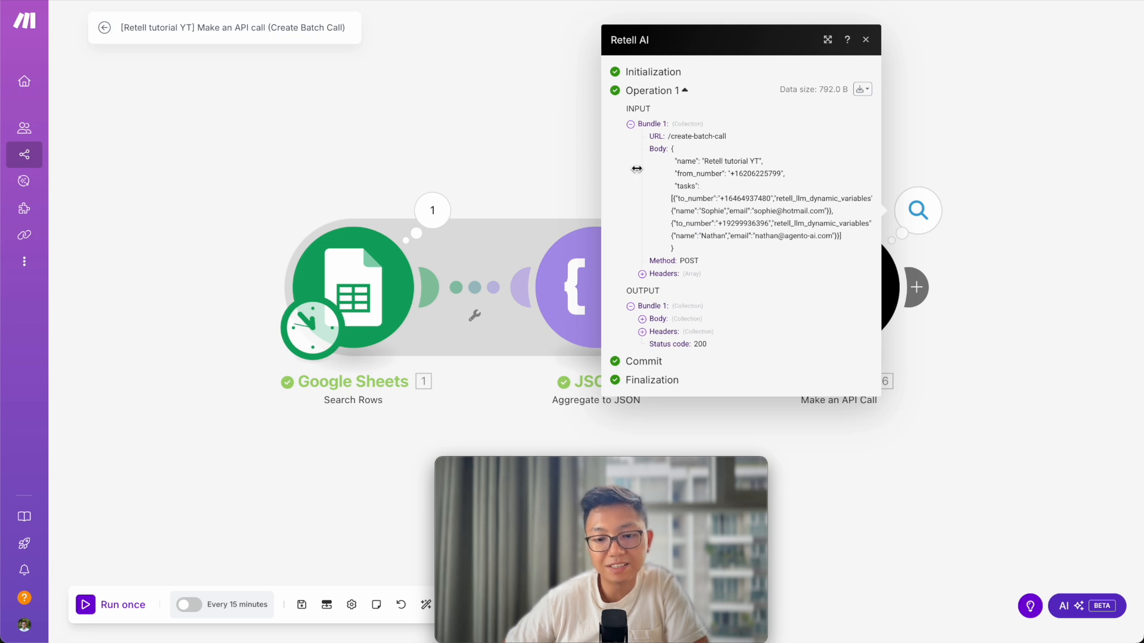
Expand the Retell AI response body to see batch_call_id, status planned and two tasks.
{"action": "left_click", "coordinate": [642, 320]}
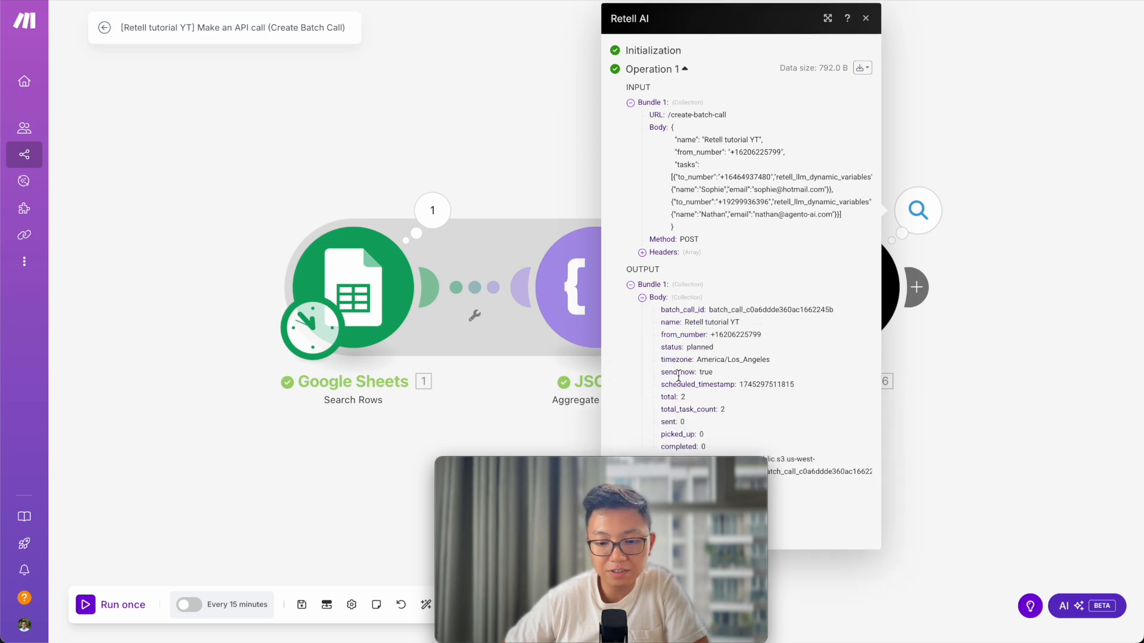
{"action": "mouse_move", "coordinate": [647, 479]}
{"action": "left_click_drag", "start_coordinate": [646, 477], "coordinate": [174, 488]}
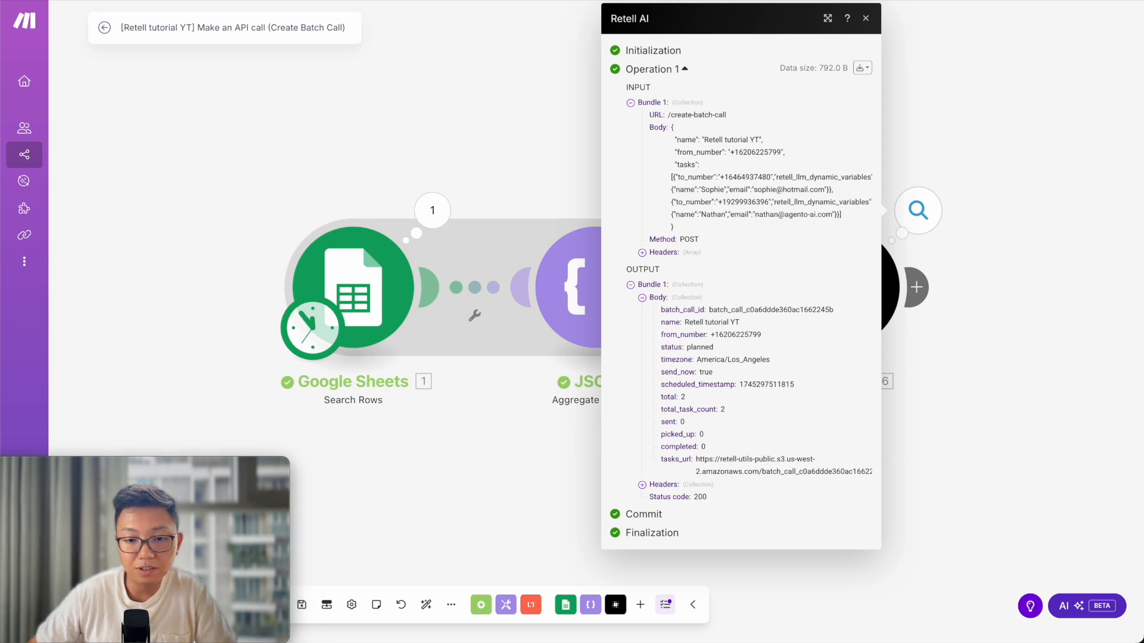
{"action": "key", "text": "ctrl+Tab"}
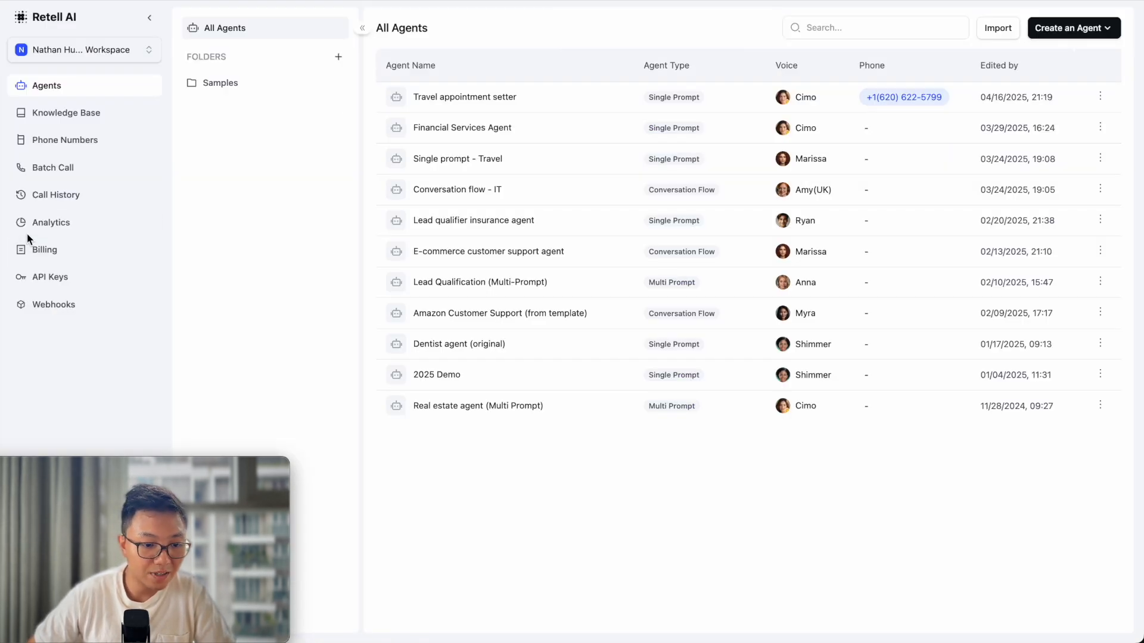
Open the Retell tutorial YT batch's call logs to review its two calls: one unanswered with error, one ended after 10 seconds.
{"action": "left_click", "coordinate": [60, 176]}
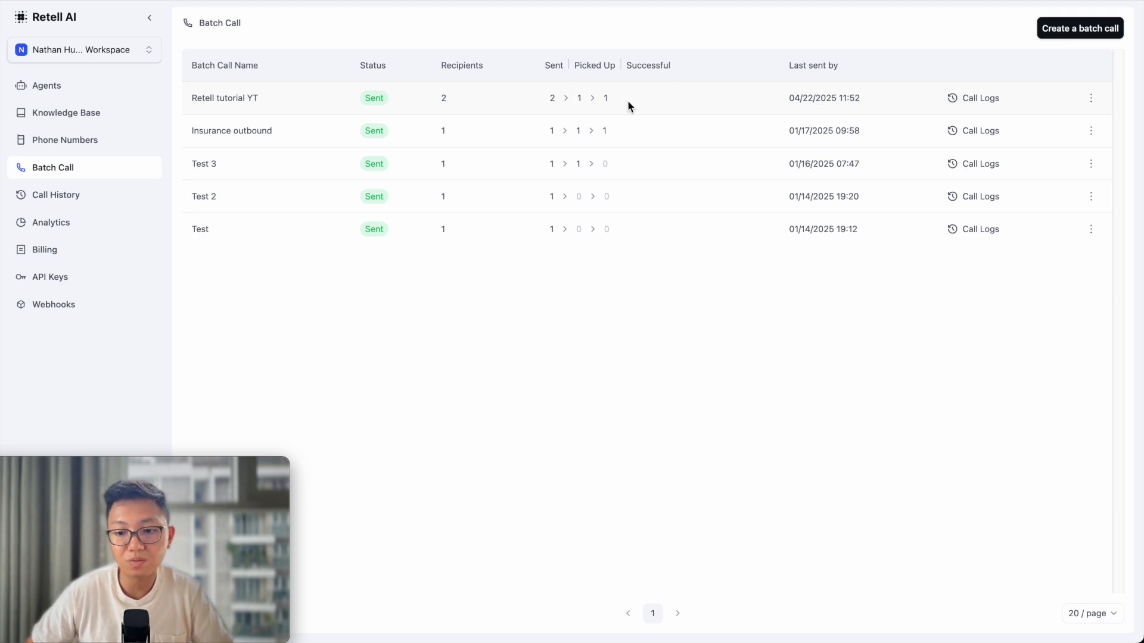
{"action": "left_click", "coordinate": [991, 99]}
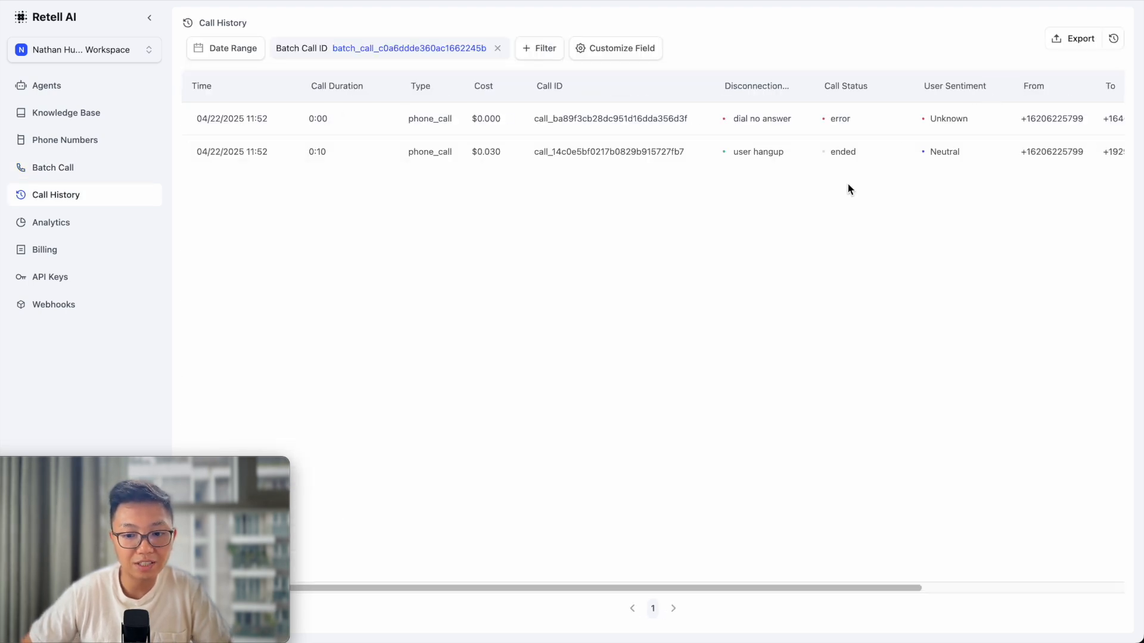
{"action": "scroll", "coordinate": [850, 189], "scroll_direction": "right", "scroll_amount": 5}
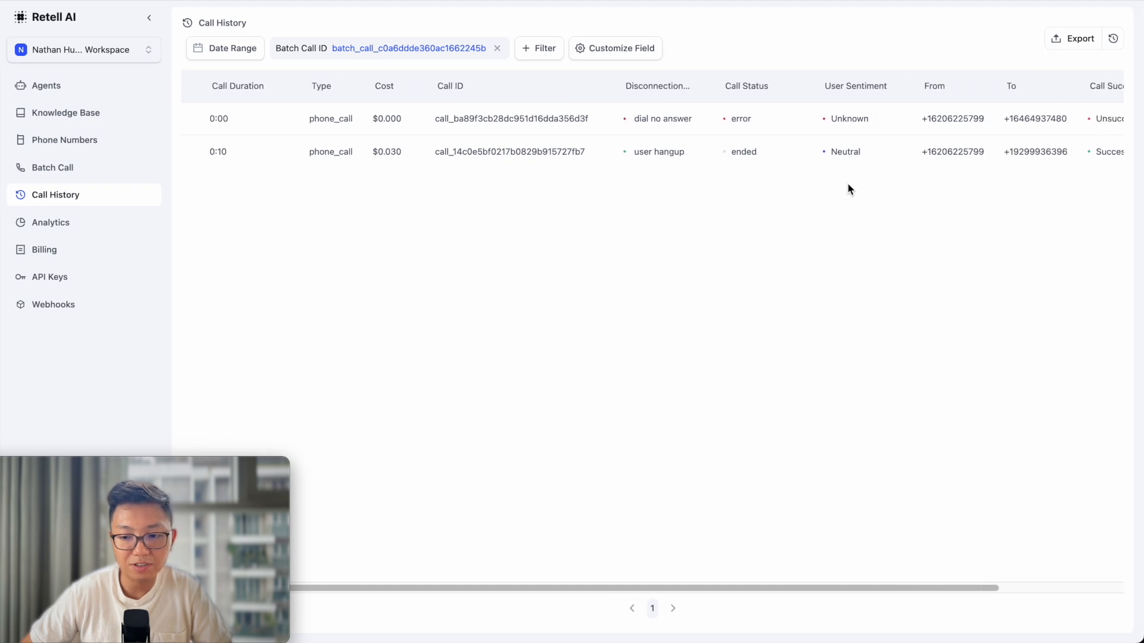
{"action": "scroll", "coordinate": [823, 261], "scroll_direction": "left", "scroll_amount": 5}
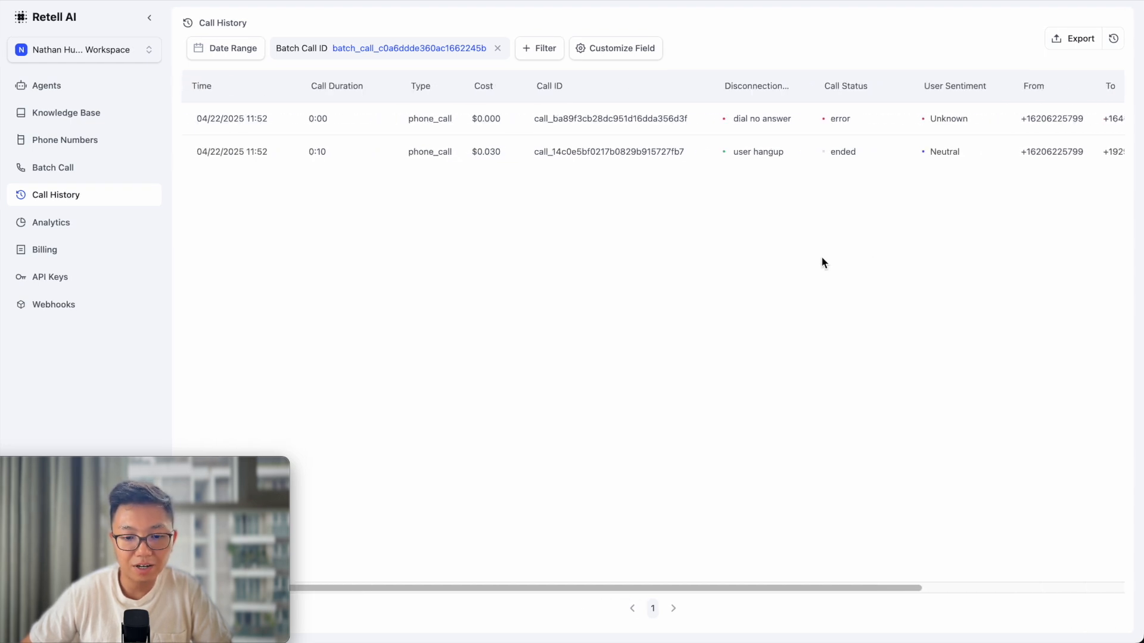
{"action": "scroll", "coordinate": [823, 263], "scroll_direction": "right", "scroll_amount": 4}
{"action": "scroll", "coordinate": [824, 262], "scroll_direction": "left", "scroll_amount": 7}
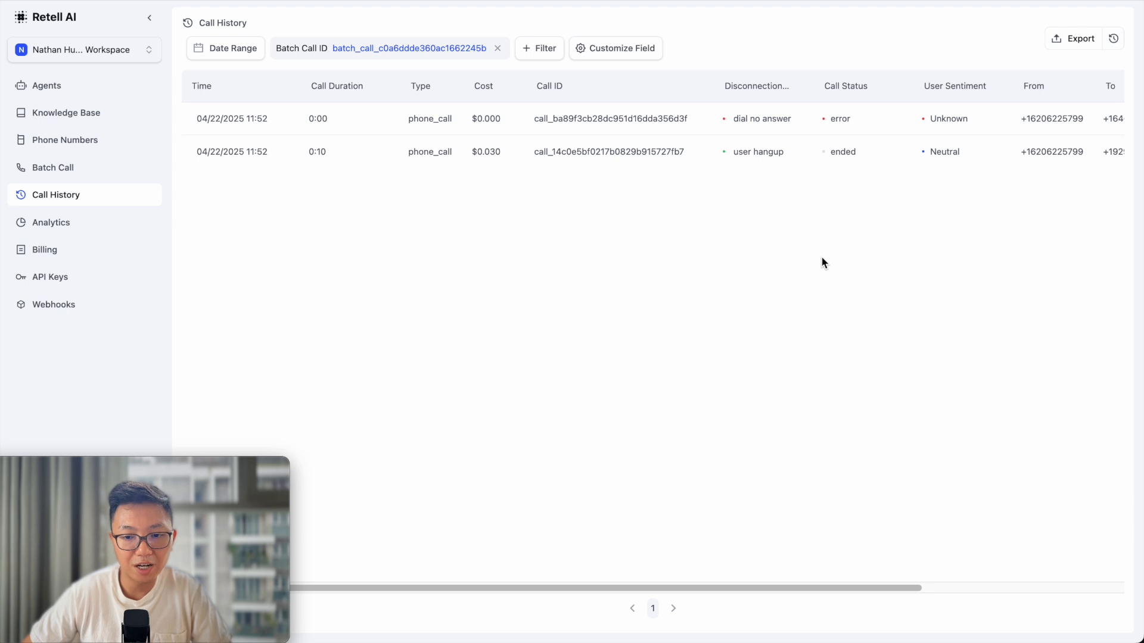